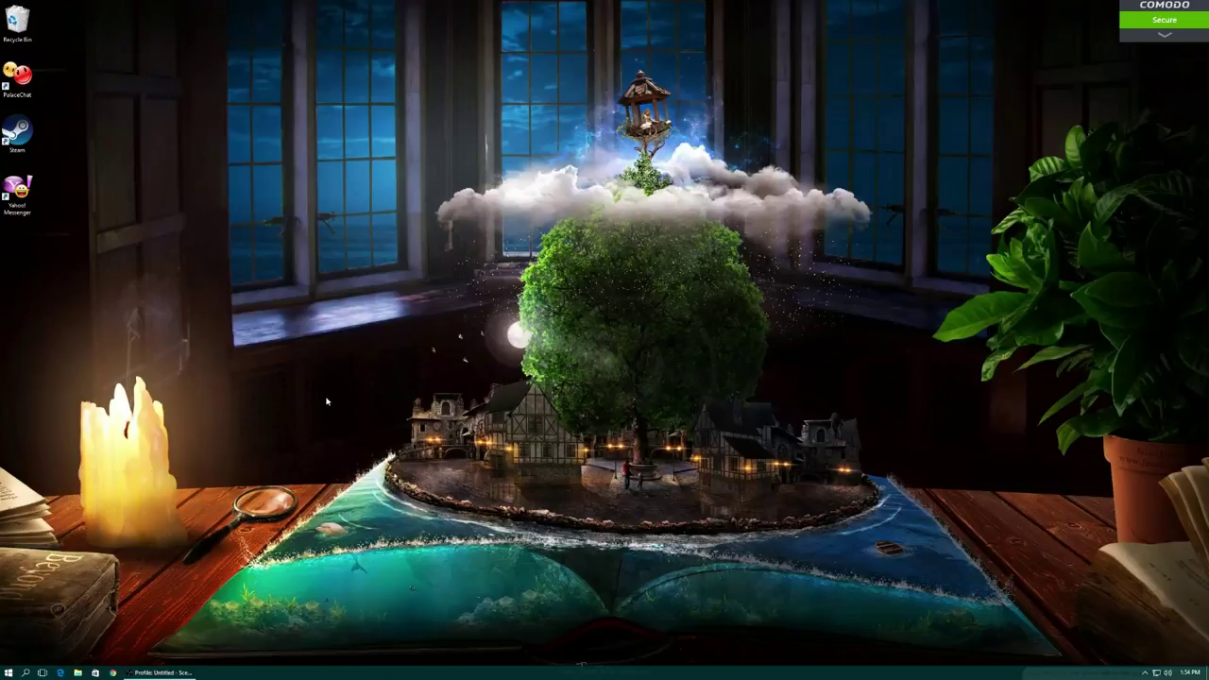
# Search the web for "ccleaner" in Chrome and open Piriform's CCleaner free download page.
pyautogui.click(112, 673)
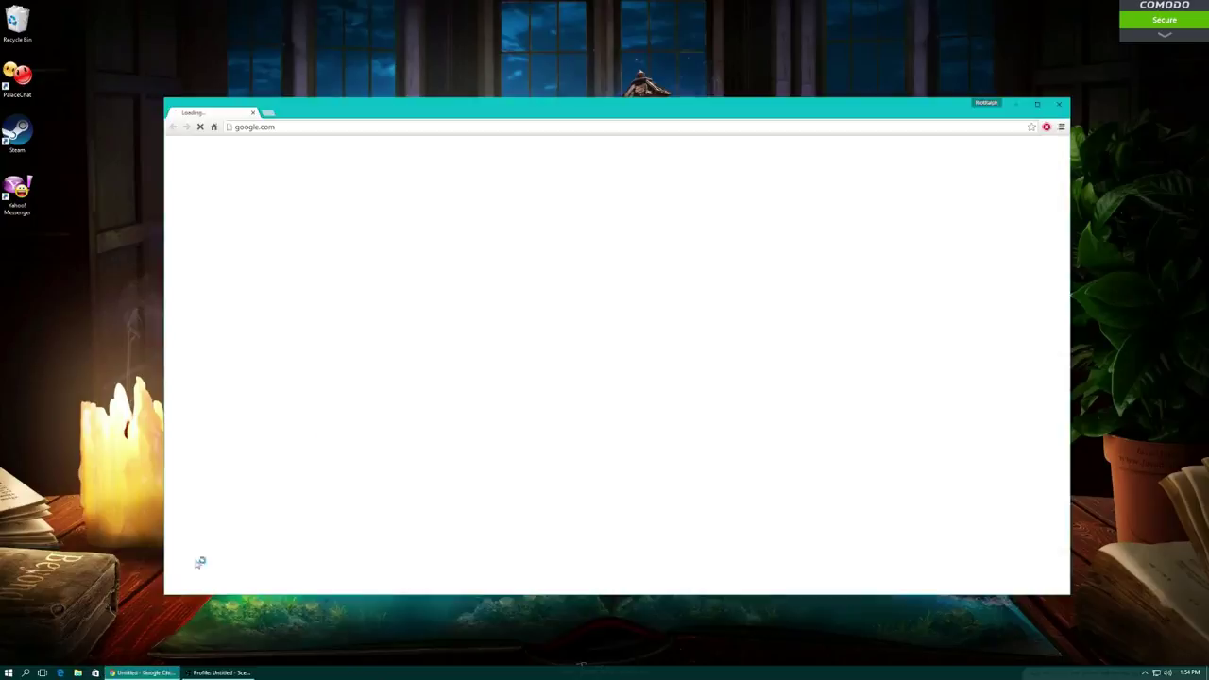
pyautogui.click(549, 123)
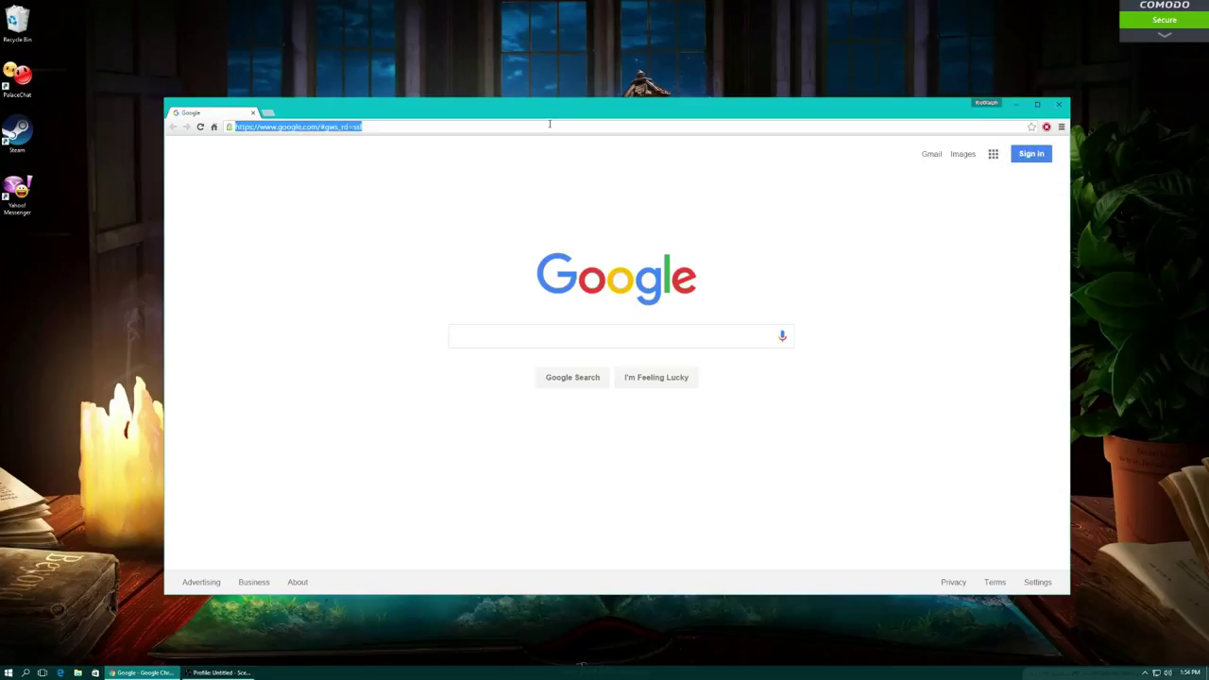
pyautogui.write('ccleaner')
pyautogui.press('Return')
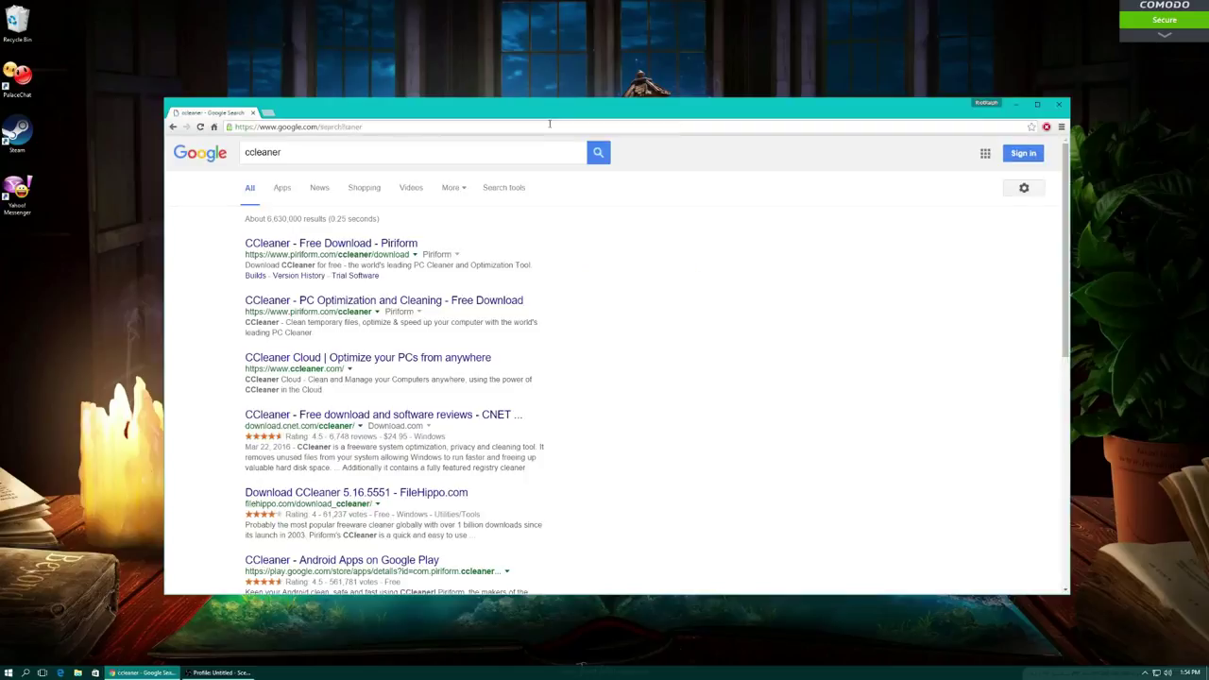
pyautogui.click(342, 244)
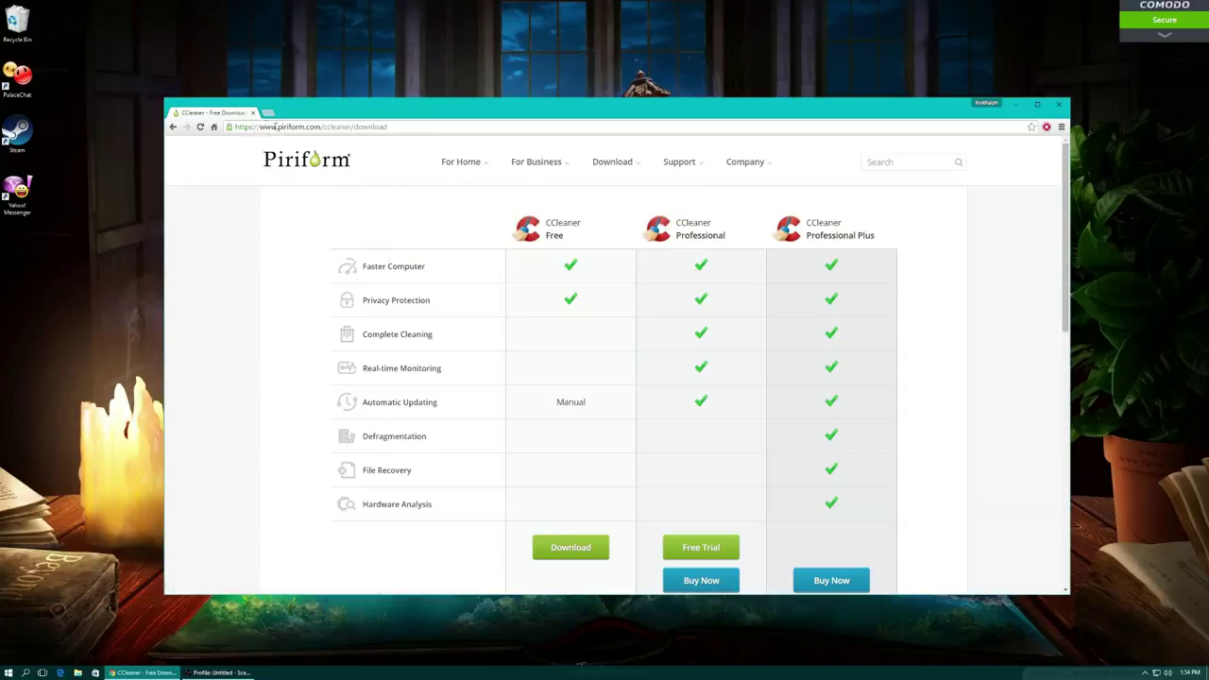
# Check the Piriform web address and compare the CCleaner editions on the download page, closing the page when done.
pyautogui.moveTo(259, 126); pyautogui.dragTo(322, 127)
pyautogui.click(403, 125)
pyautogui.scroll(-1, 537, 403)
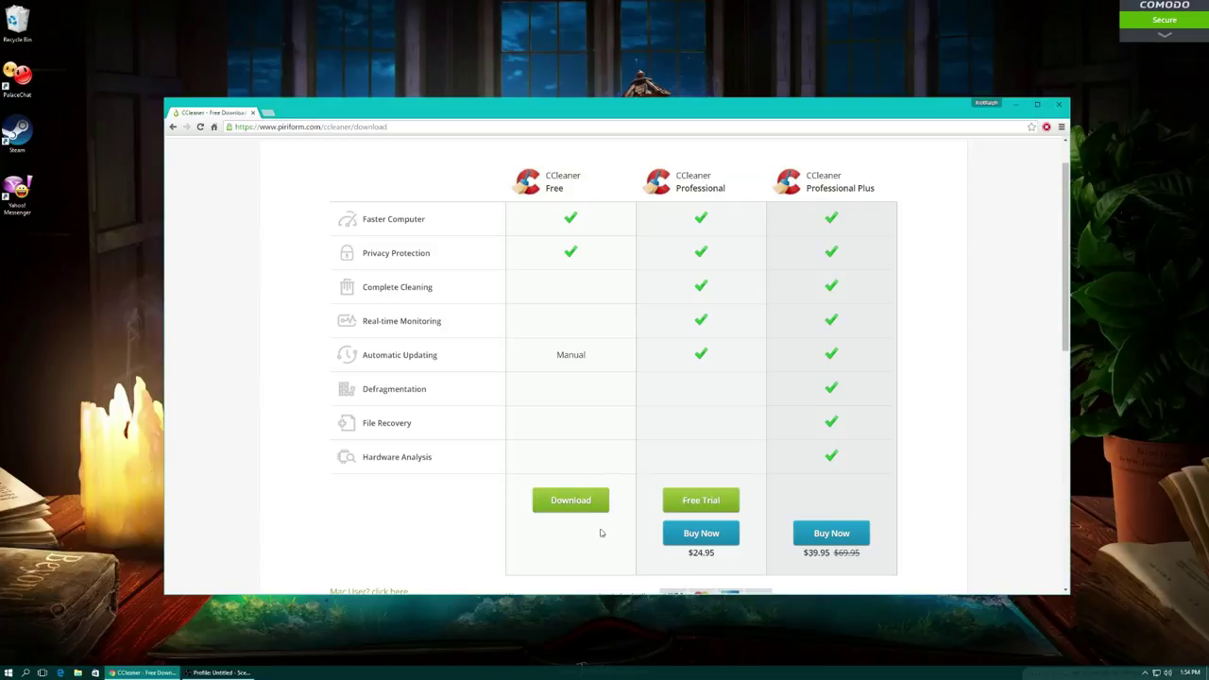
pyautogui.scroll(-2, 437, 346)
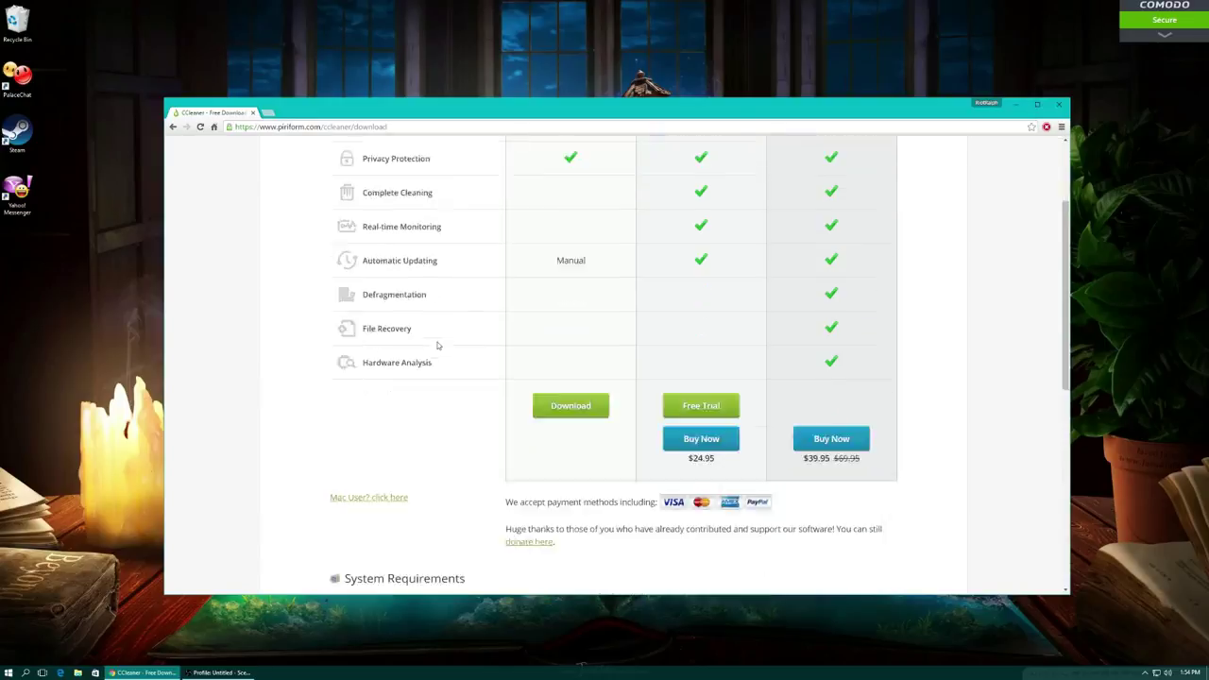
pyautogui.scroll(3, 437, 346)
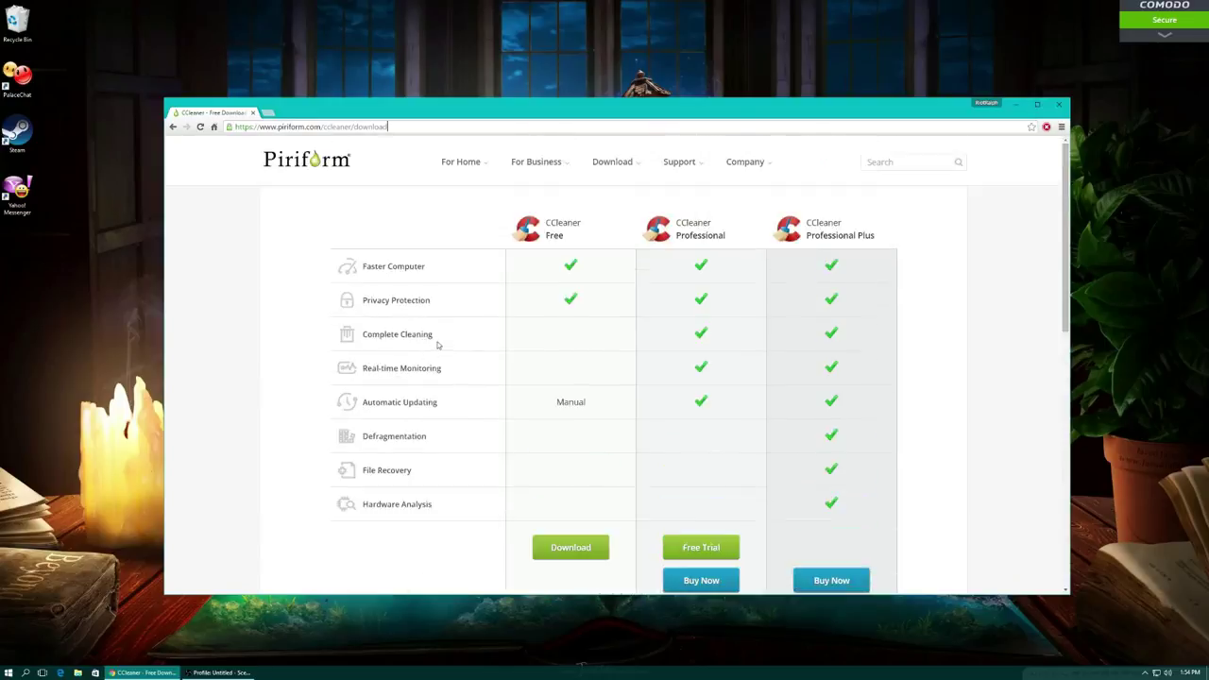
pyautogui.click(254, 113)
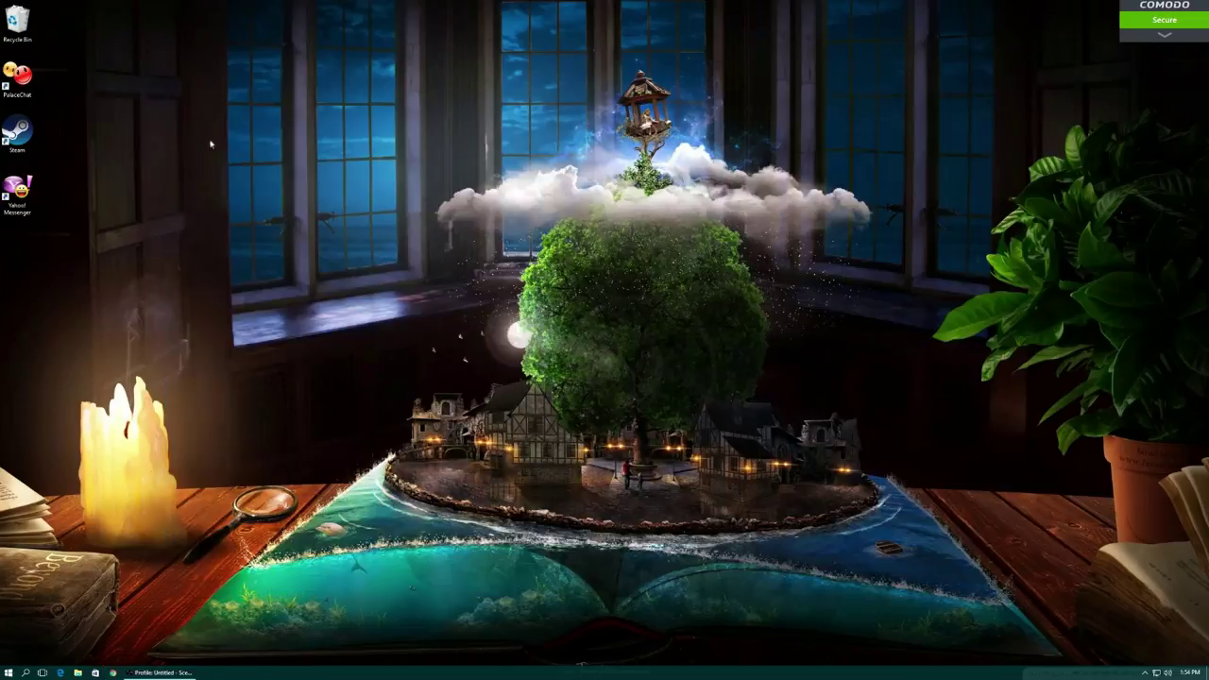
# Launch CCleaner from the system utilities folder, close the folder window and reposition the CCleaner window.
pyautogui.click(77, 673)
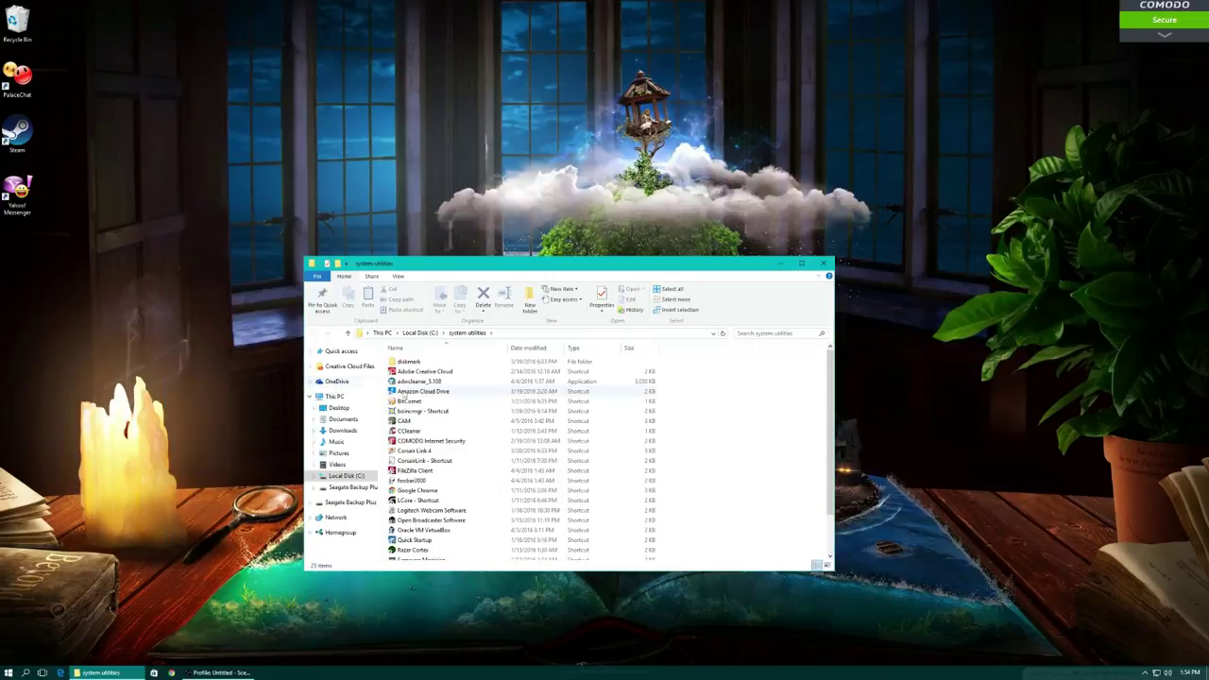
pyautogui.doubleClick(409, 431)
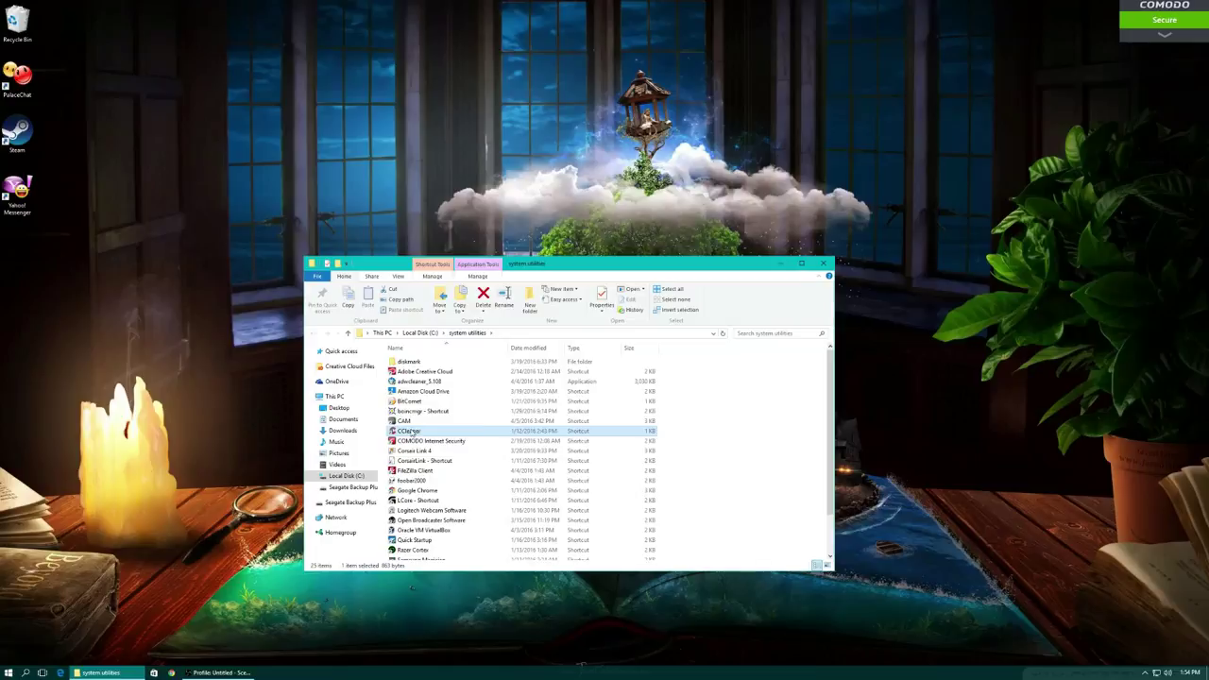
pyautogui.click(822, 262)
pyautogui.moveTo(613, 223); pyautogui.dragTo(618, 197)
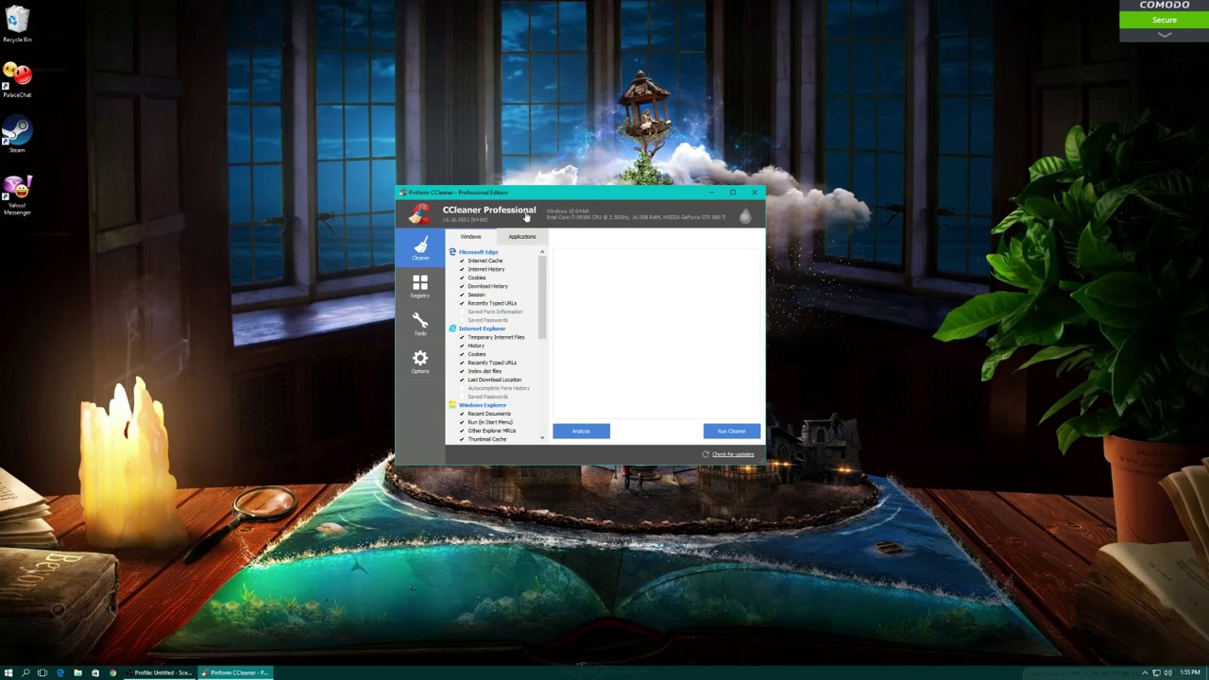
pyautogui.moveTo(626, 201); pyautogui.dragTo(665, 204)
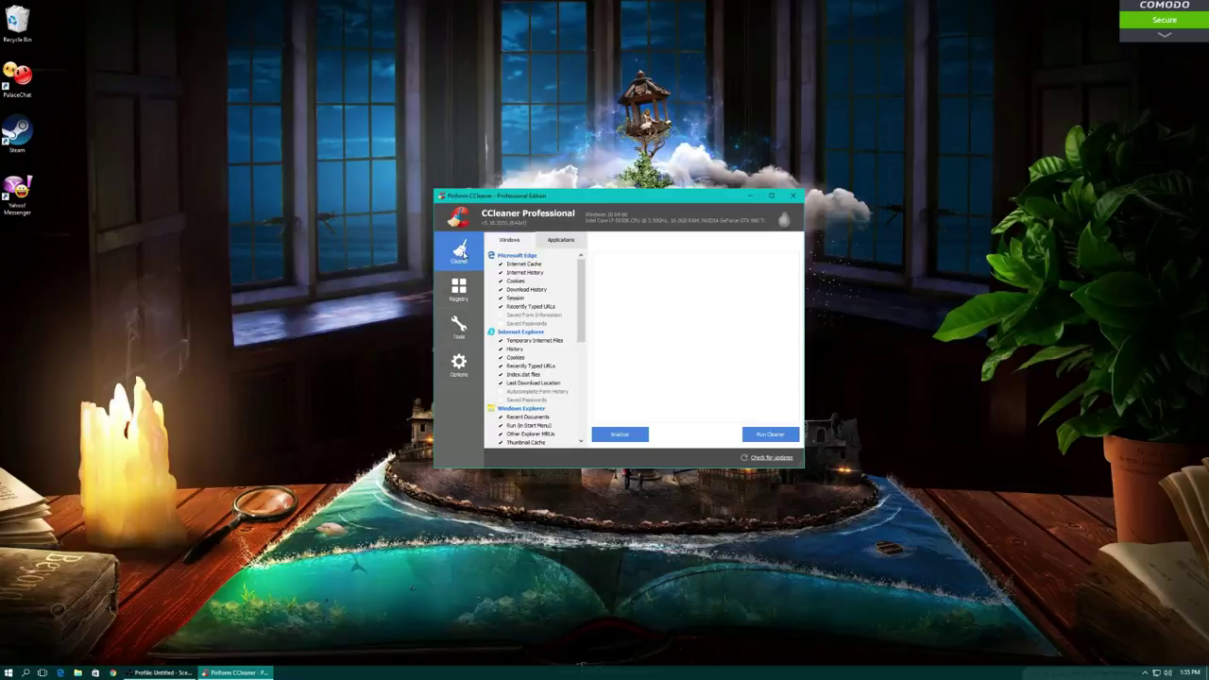
# Try to include Microsoft Edge's saved passwords in the cleaning and acknowledge the warning.
pyautogui.scroll(-5, 583, 275)
pyautogui.scroll(5, 580, 274)
pyautogui.moveTo(580, 265)
pyautogui.mouseDown()
pyautogui.moveTo(578, 380)
pyautogui.moveTo(578, 274)
pyautogui.mouseUp()
pyautogui.click(500, 315)
pyautogui.click(501, 323)
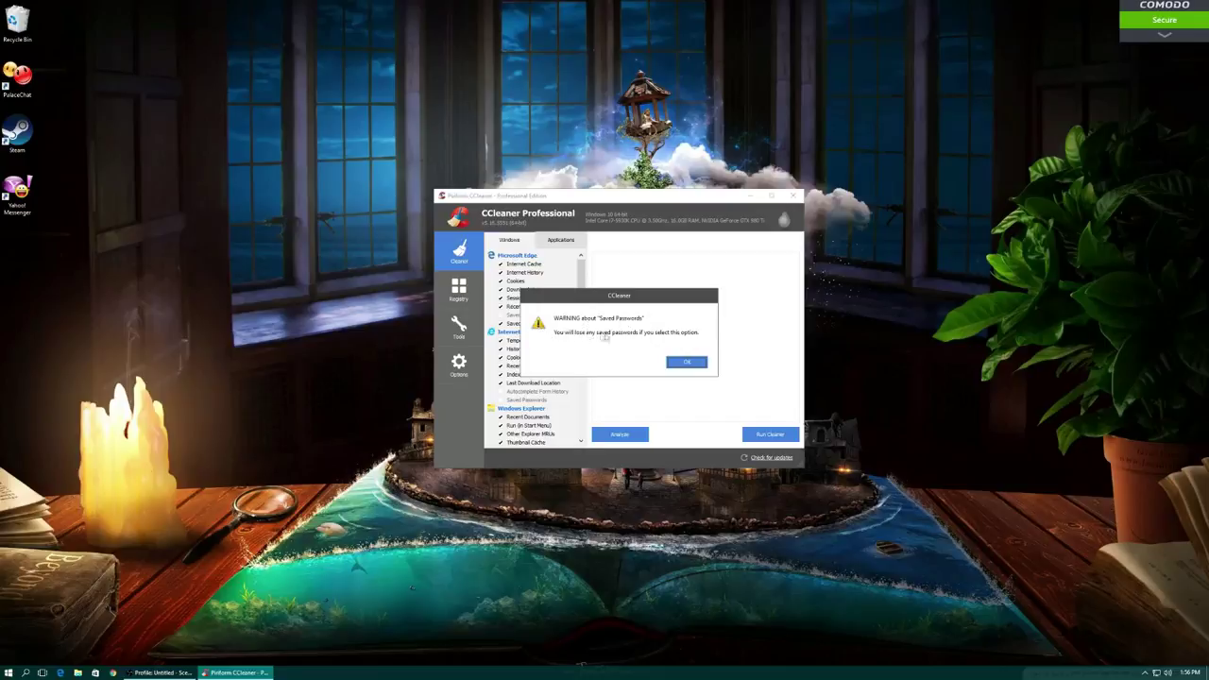
pyautogui.click(687, 362)
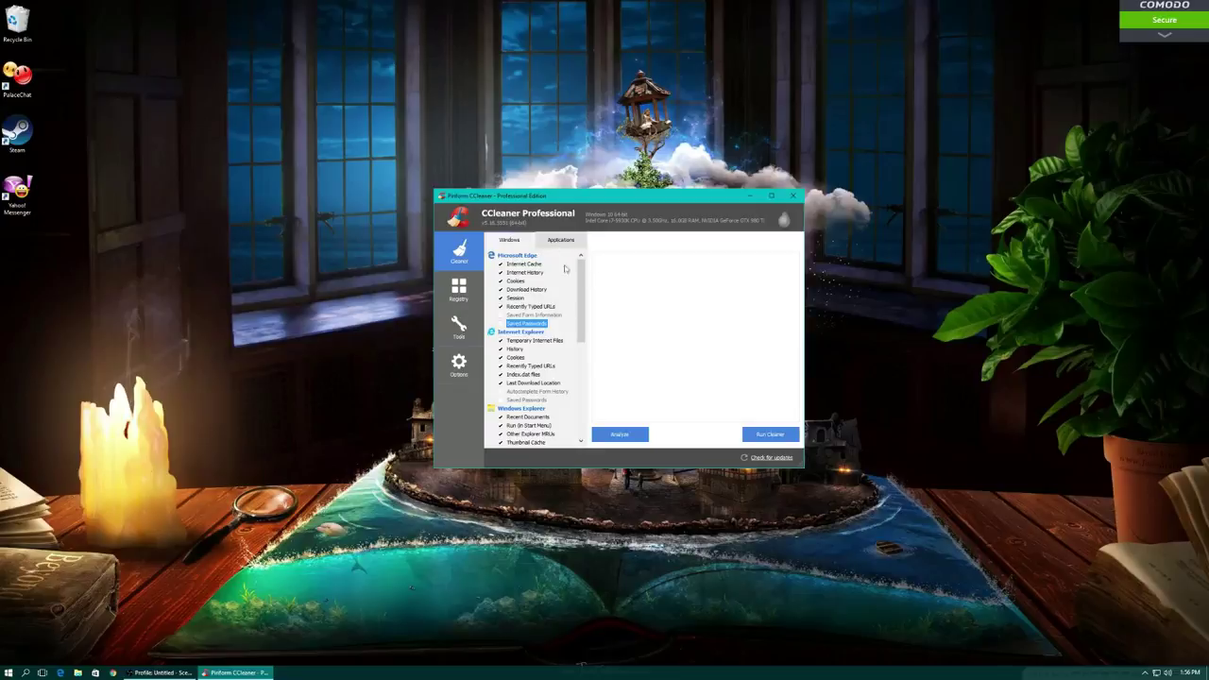
# Review the Windows cleaning options from Microsoft Edge to the Advanced section, and close CCleaner.
pyautogui.scroll(-2, 585, 295)
pyautogui.scroll(-7, 585, 294)
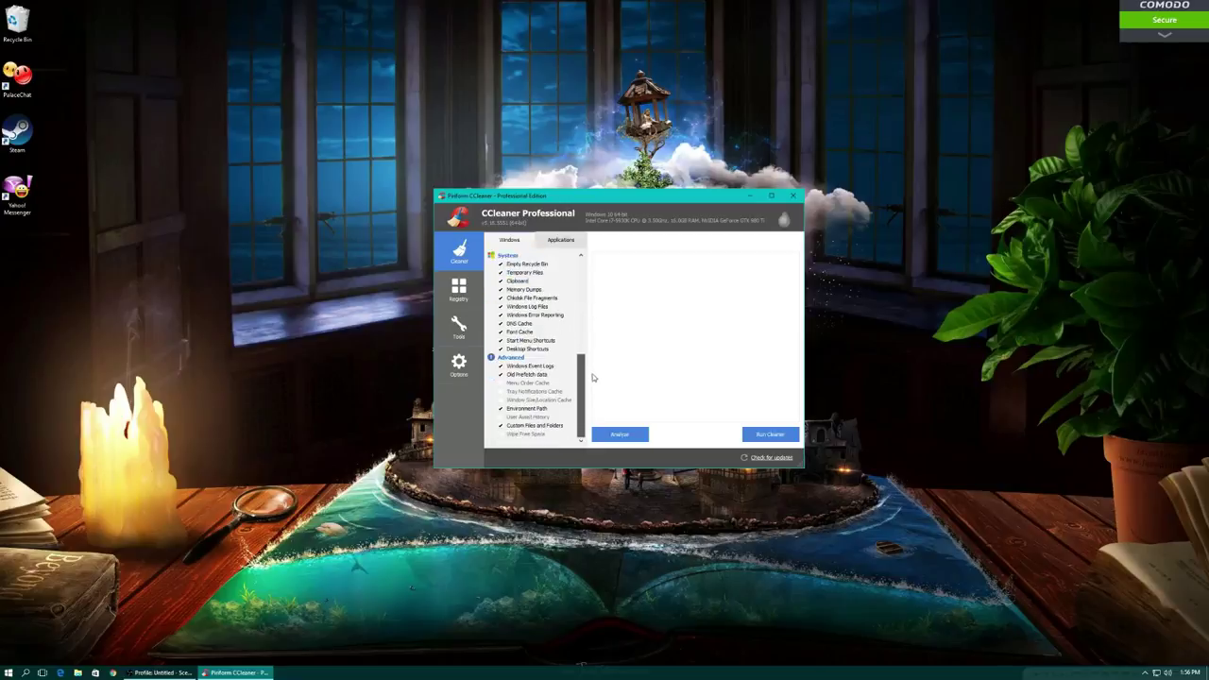
pyautogui.scroll(10, 561, 441)
pyautogui.scroll(-3, 564, 357)
pyautogui.scroll(3, 564, 357)
pyautogui.scroll(-7, 564, 358)
pyautogui.click(798, 197)
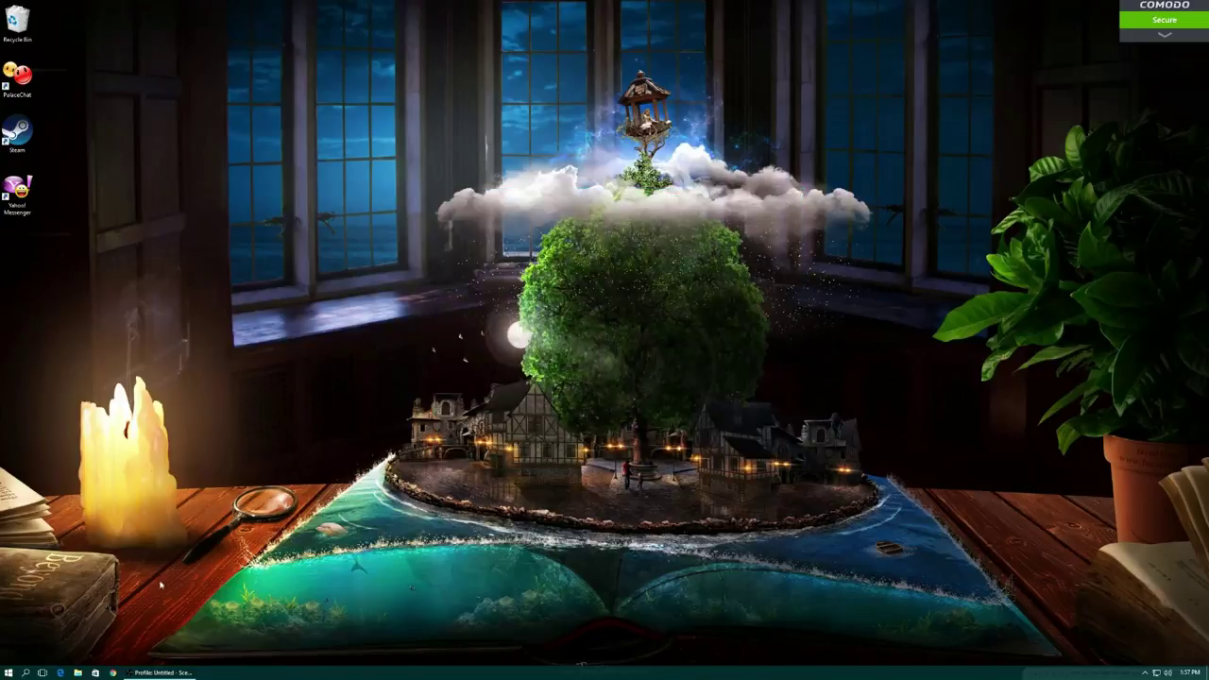
# Search the web for "ccleaner enhancer" in Chrome and open the SingularLabs CCEnhancer page.
pyautogui.click(112, 673)
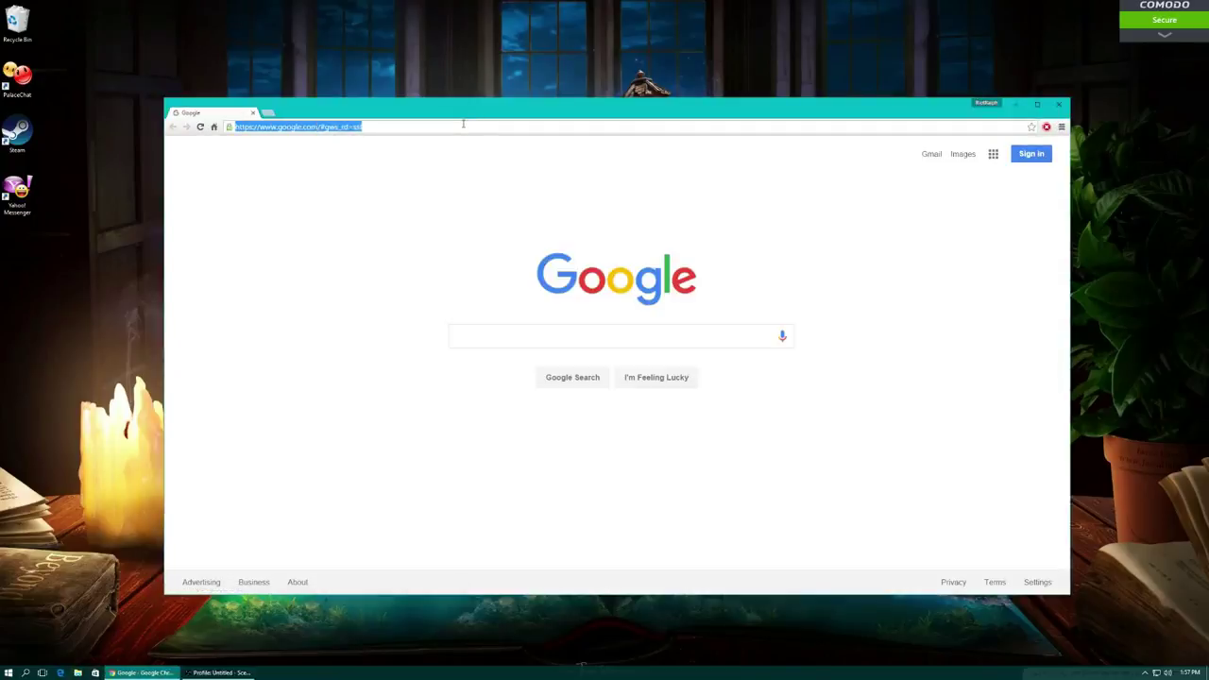
pyautogui.write('ccleaner')
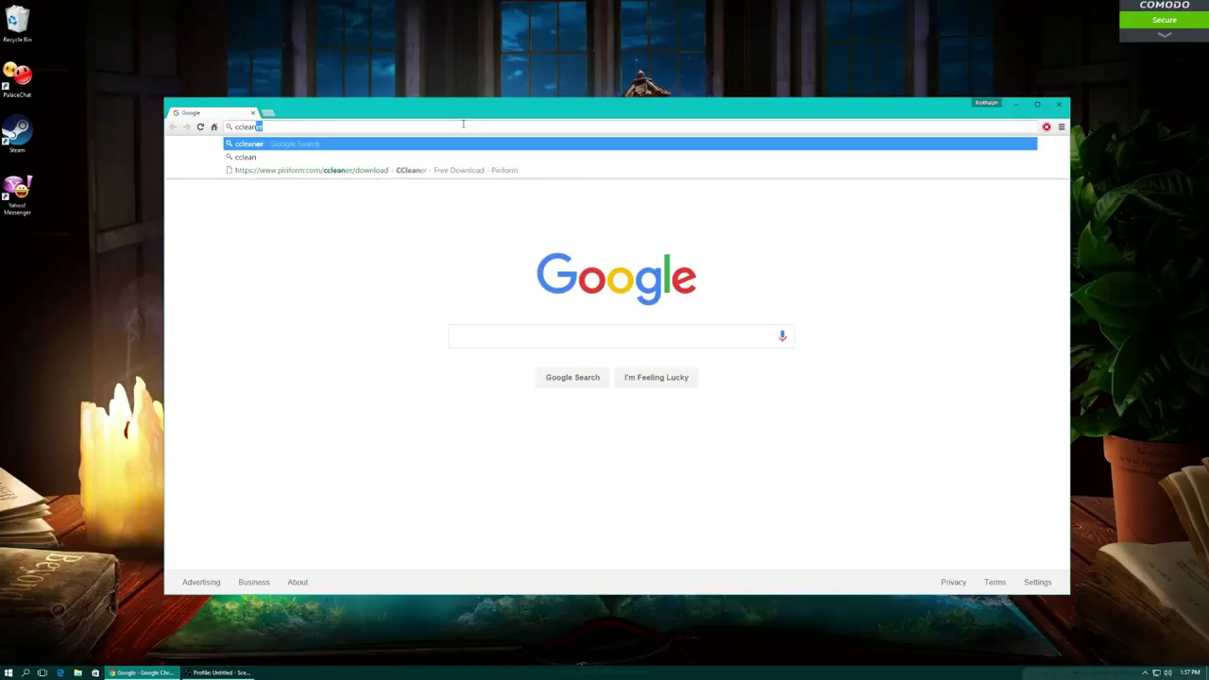
pyautogui.write(' enha')
pyautogui.write('r')
pyautogui.press('Return')
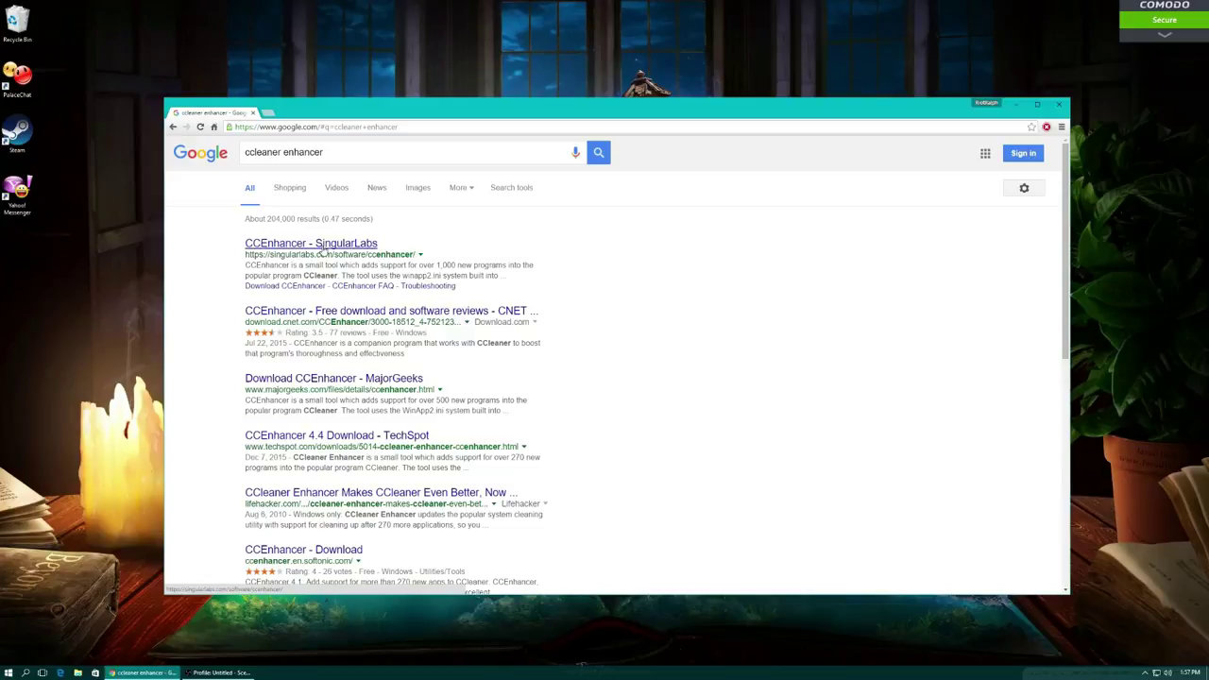
pyautogui.click(322, 245)
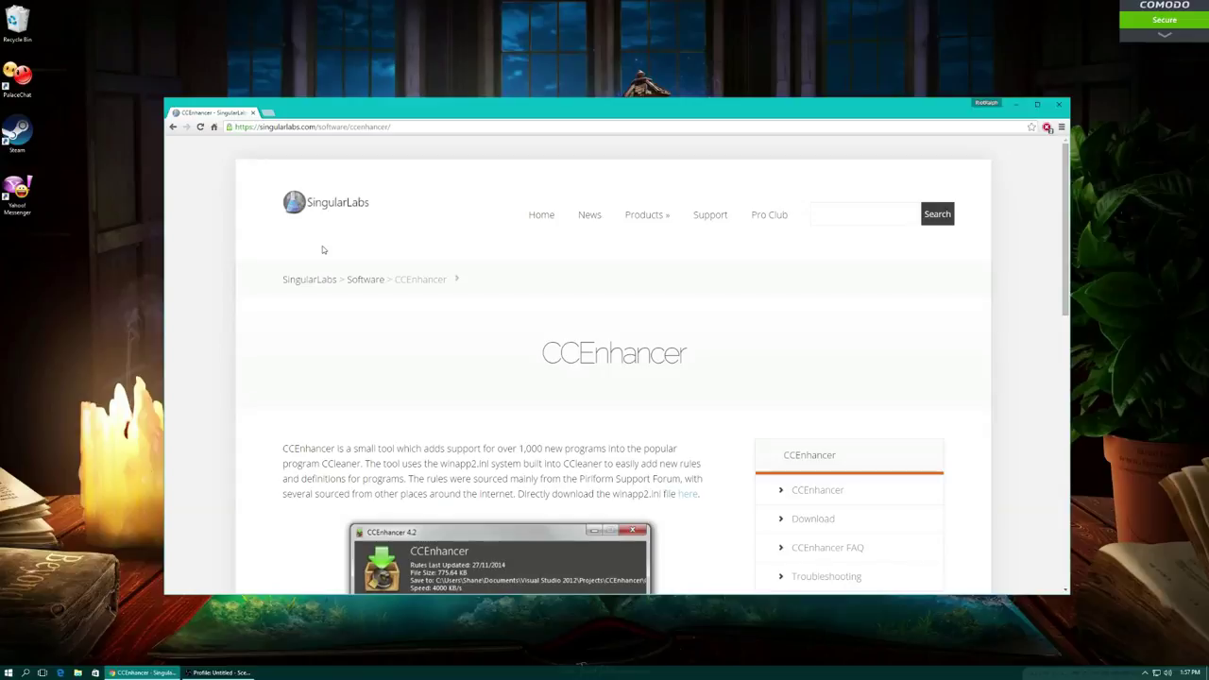
# Download the English-only build of CCEnhancer 4.4 from its SingularLabs download page.
pyautogui.scroll(-1, 322, 250)
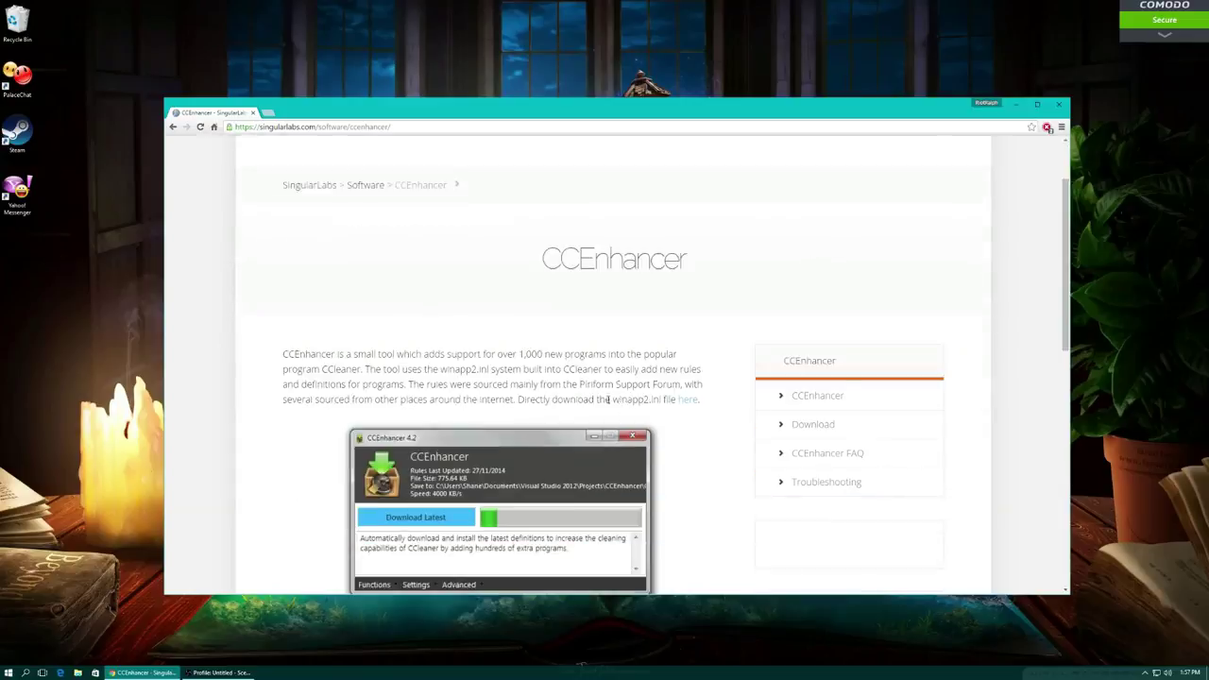
pyautogui.scroll(-1, 615, 413)
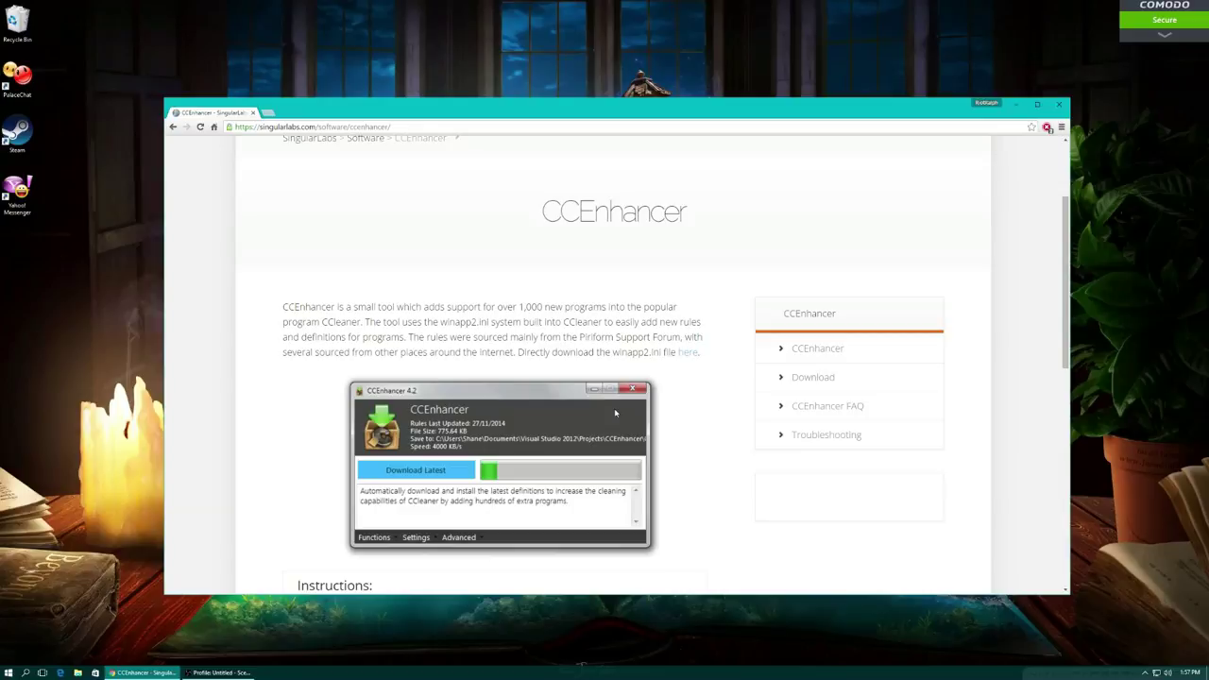
pyautogui.click(814, 378)
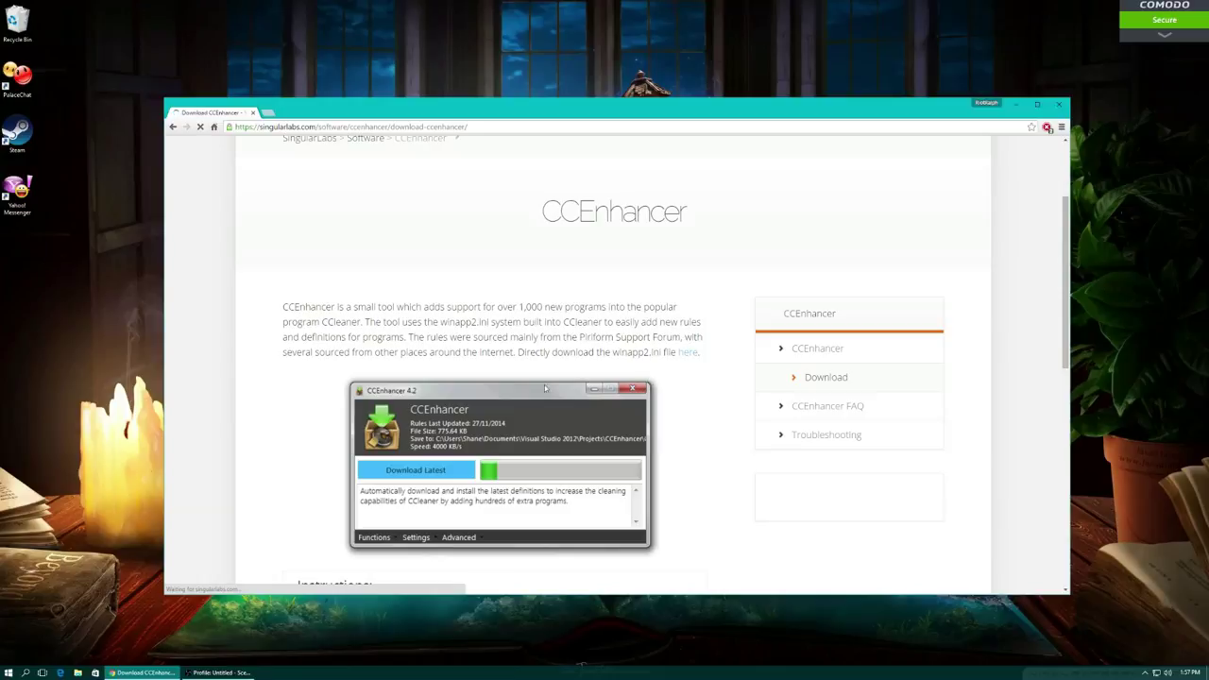
pyautogui.scroll(-3, 554, 380)
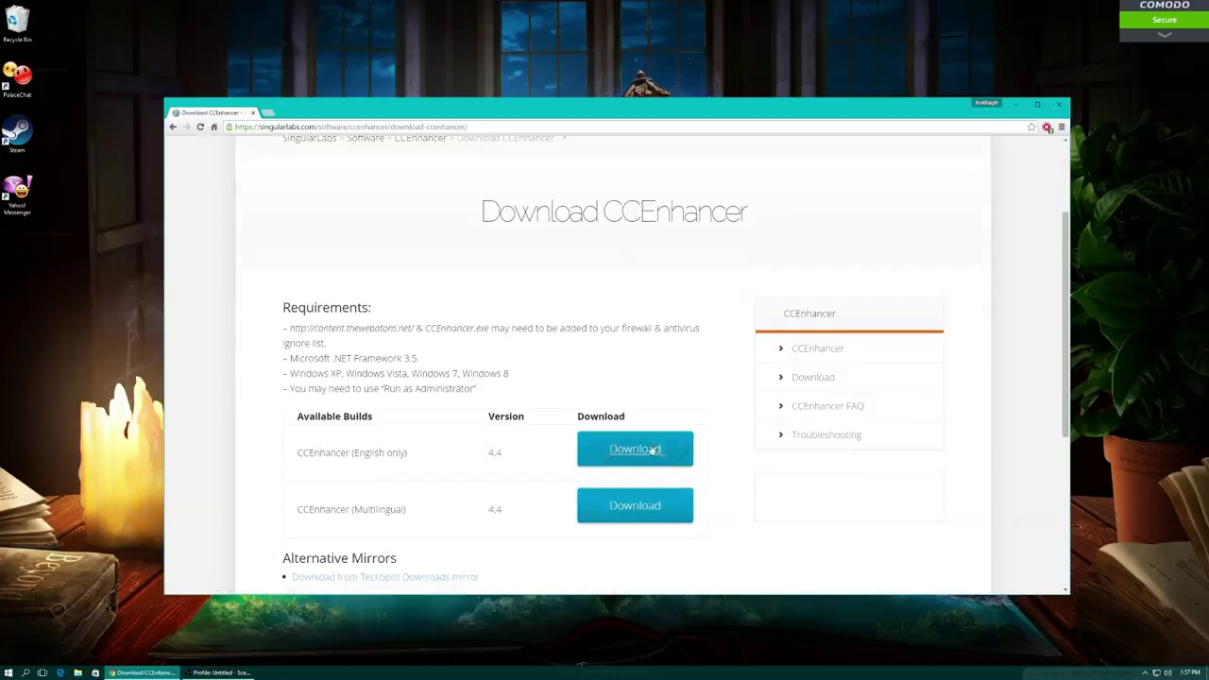
pyautogui.click(624, 449)
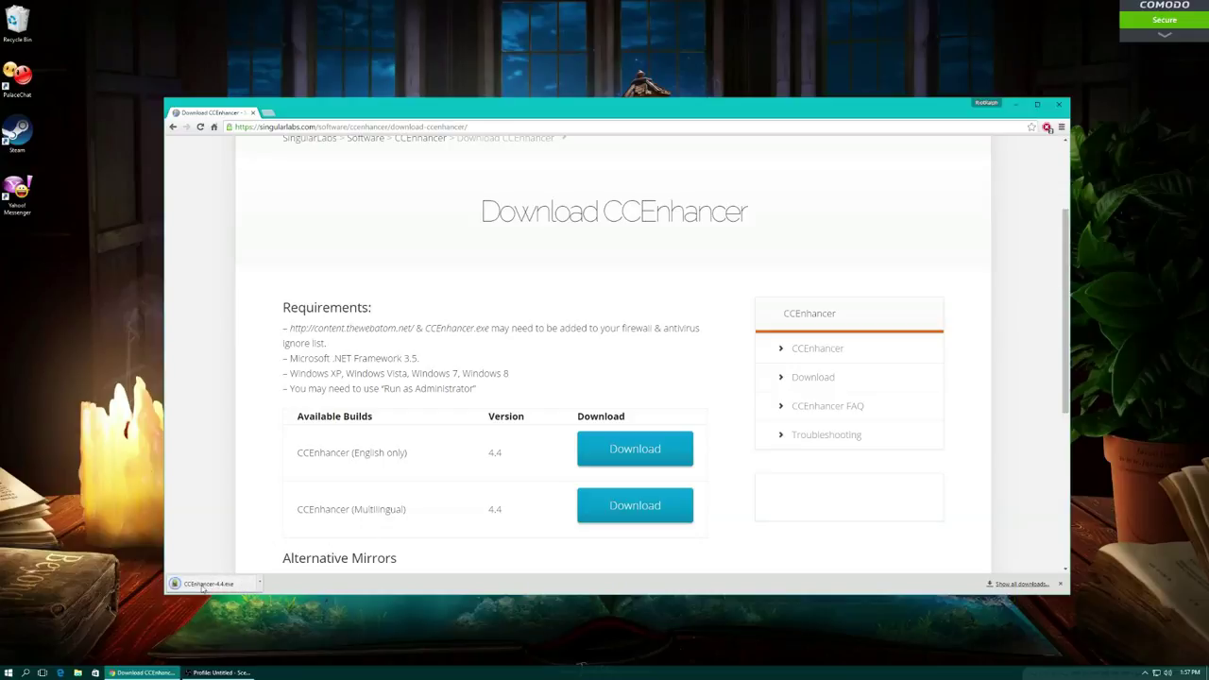
# Run CCEnhancer to download the latest cleaning definitions, accept running CCleaner, and close the browser page.
pyautogui.click(207, 583)
pyautogui.moveTo(189, 59); pyautogui.dragTo(392, 168)
pyautogui.click(309, 234)
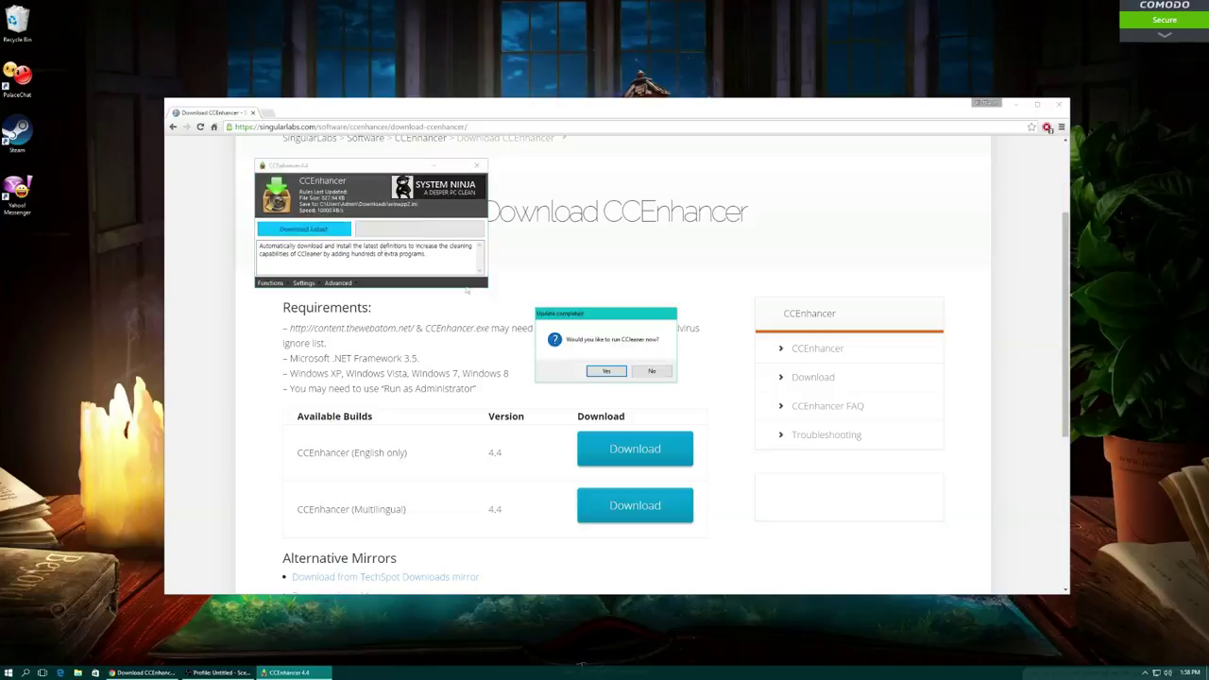
pyautogui.click(610, 373)
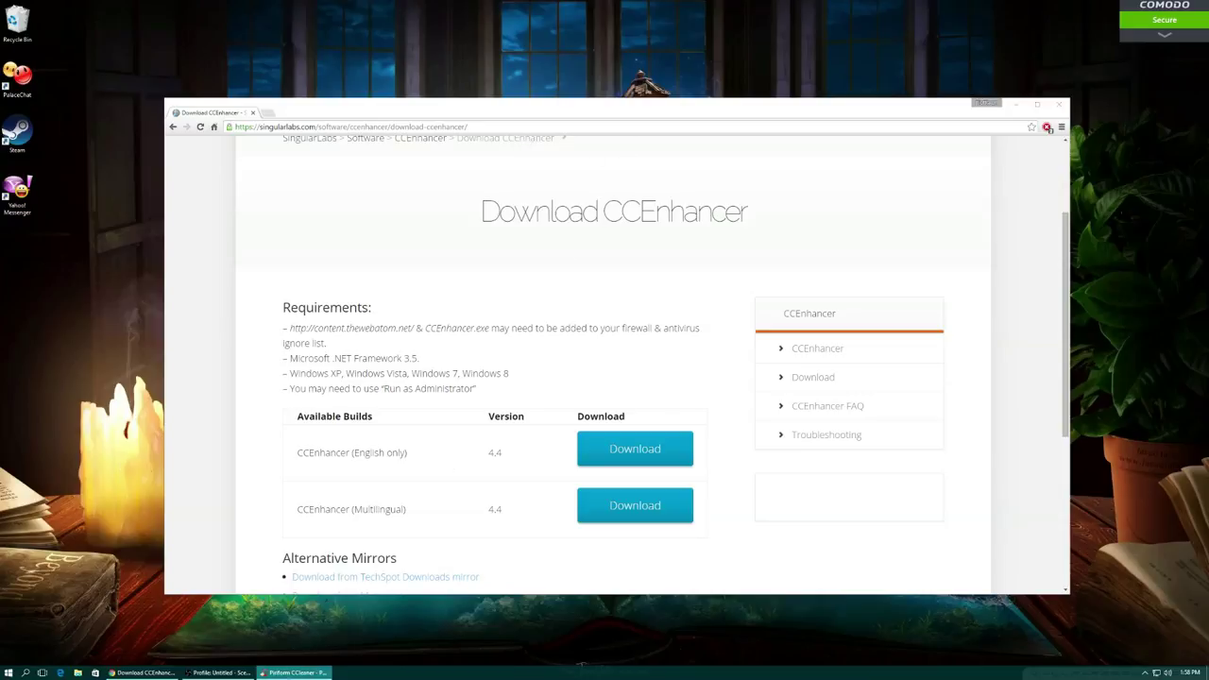
pyautogui.click(252, 113)
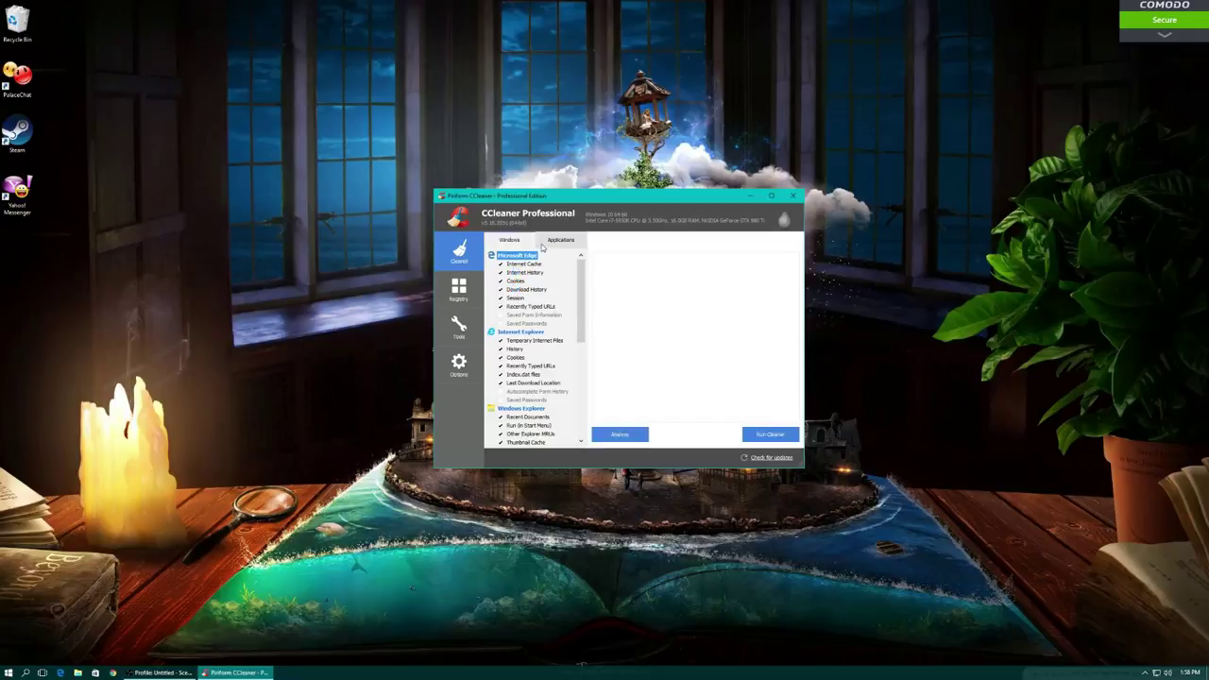
# Examine the full list of application cleaning rules in CCleaner, from Google Chrome down to the World of Warcraft entries.
pyautogui.moveTo(582, 274)
pyautogui.mouseDown()
pyautogui.moveTo(582, 375)
pyautogui.moveTo(582, 278)
pyautogui.mouseUp()
pyautogui.click(559, 243)
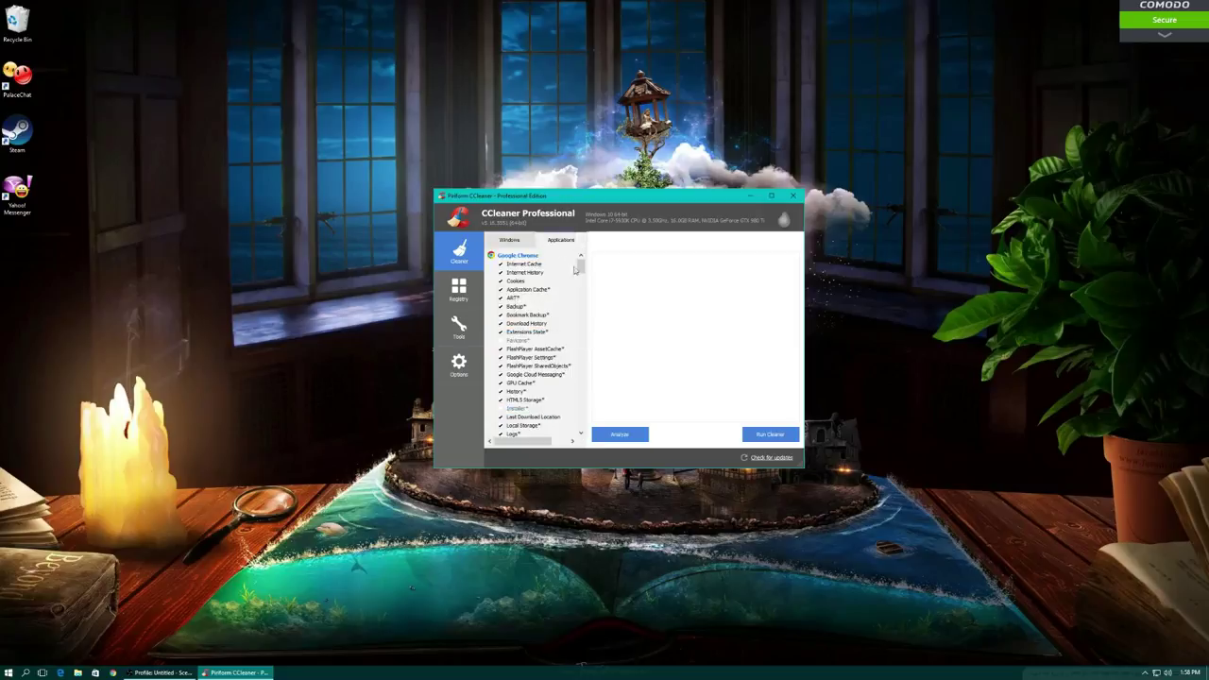
pyautogui.moveTo(582, 266)
pyautogui.mouseDown()
pyautogui.moveTo(581, 421)
pyautogui.moveTo(598, 268)
pyautogui.mouseUp()
pyautogui.moveTo(579, 271)
pyautogui.mouseDown()
pyautogui.moveTo(579, 321)
pyautogui.moveTo(574, 266)
pyautogui.mouseUp()
pyautogui.moveTo(585, 271)
pyautogui.mouseDown()
pyautogui.moveTo(585, 292)
pyautogui.moveTo(585, 265)
pyautogui.mouseUp()
pyautogui.moveTo(583, 270); pyautogui.dragTo(584, 297)
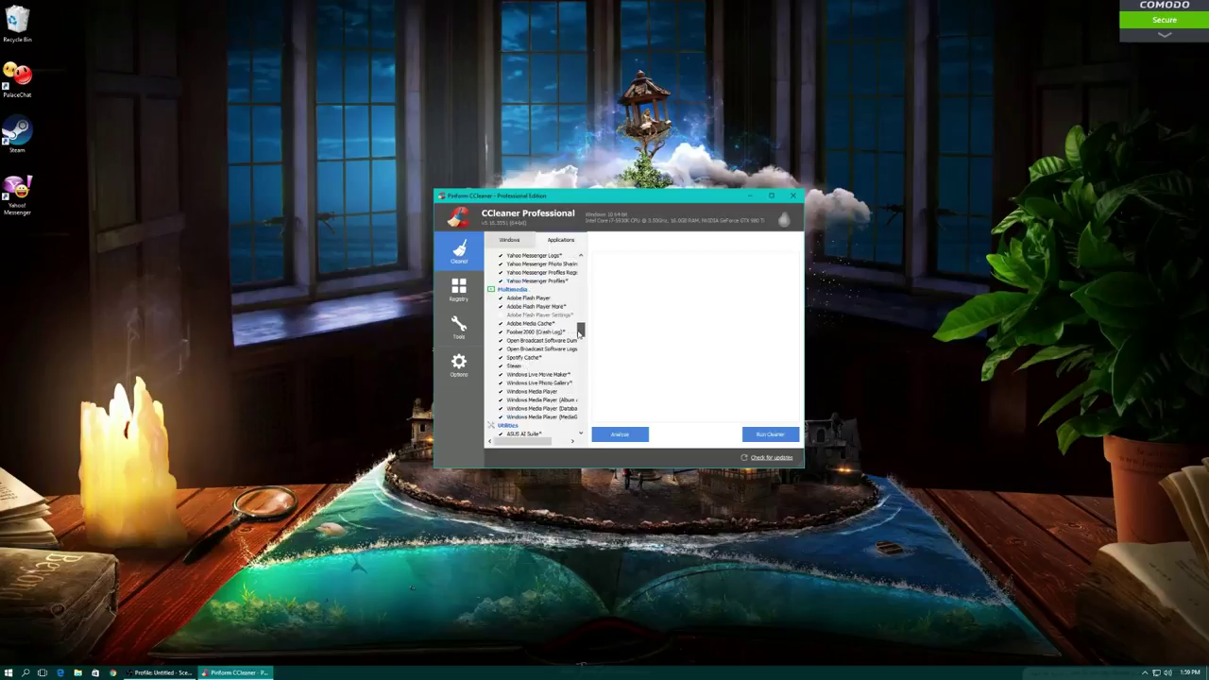
pyautogui.moveTo(578, 342); pyautogui.dragTo(573, 360)
pyautogui.scroll(10, 570, 373)
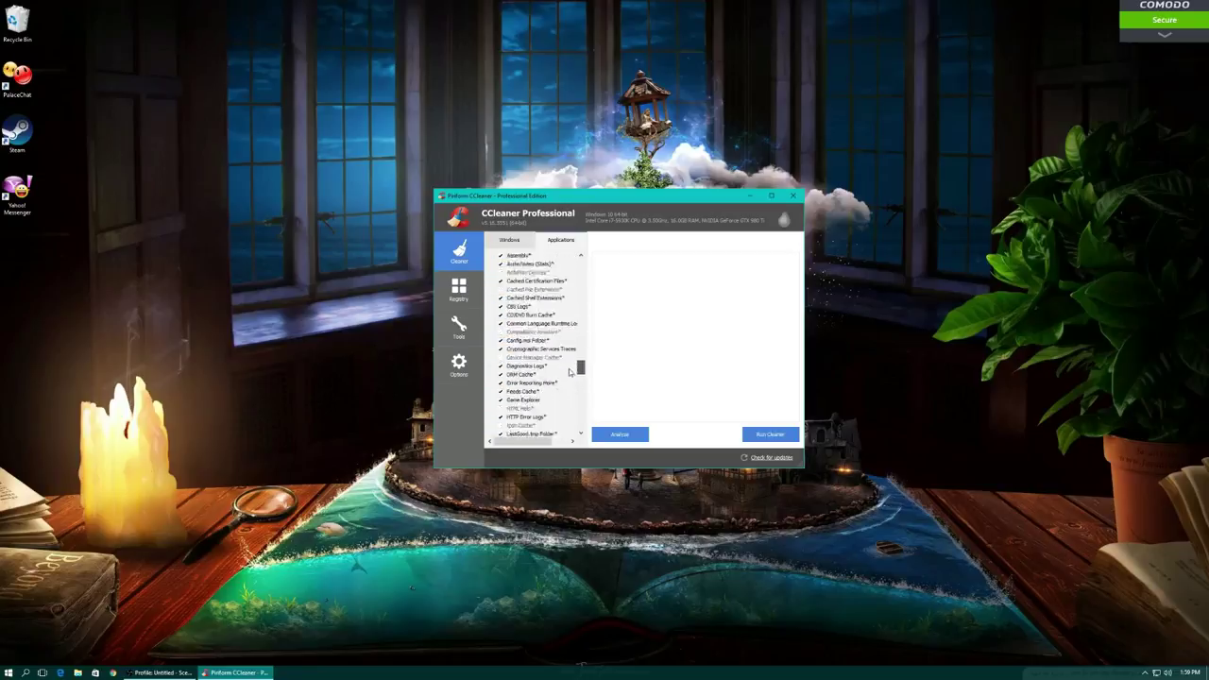
pyautogui.scroll(-10, 571, 396)
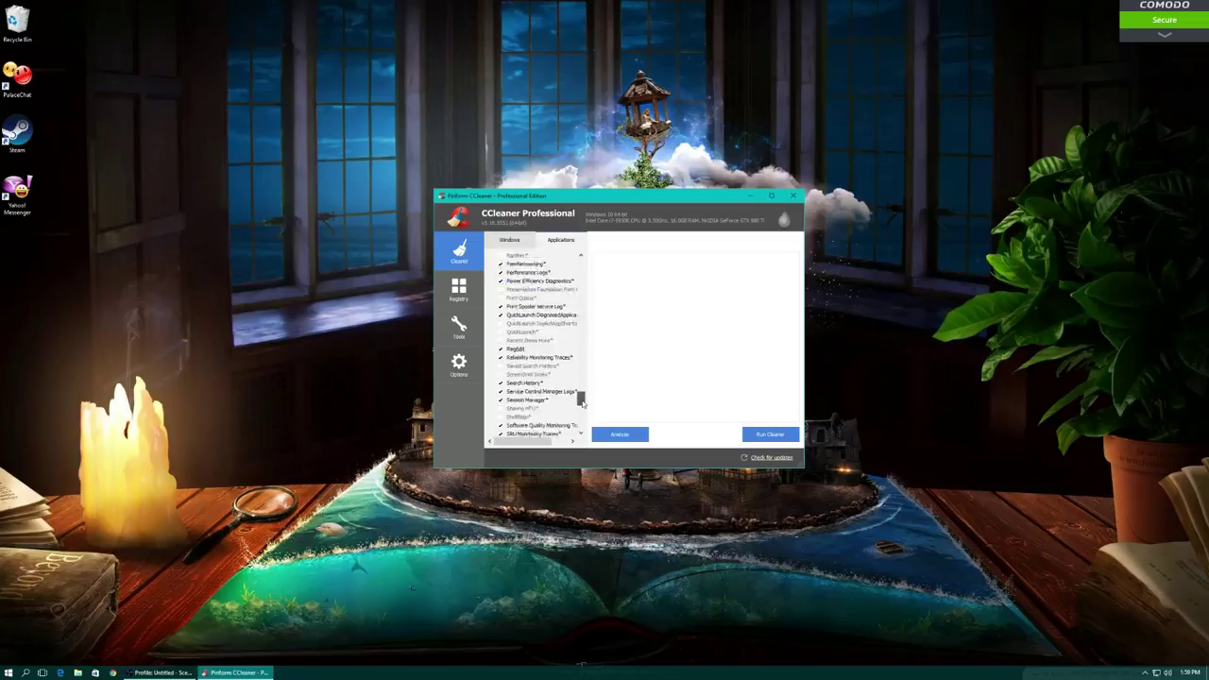
pyautogui.moveTo(581, 423); pyautogui.dragTo(586, 418)
pyautogui.scroll(12, 584, 401)
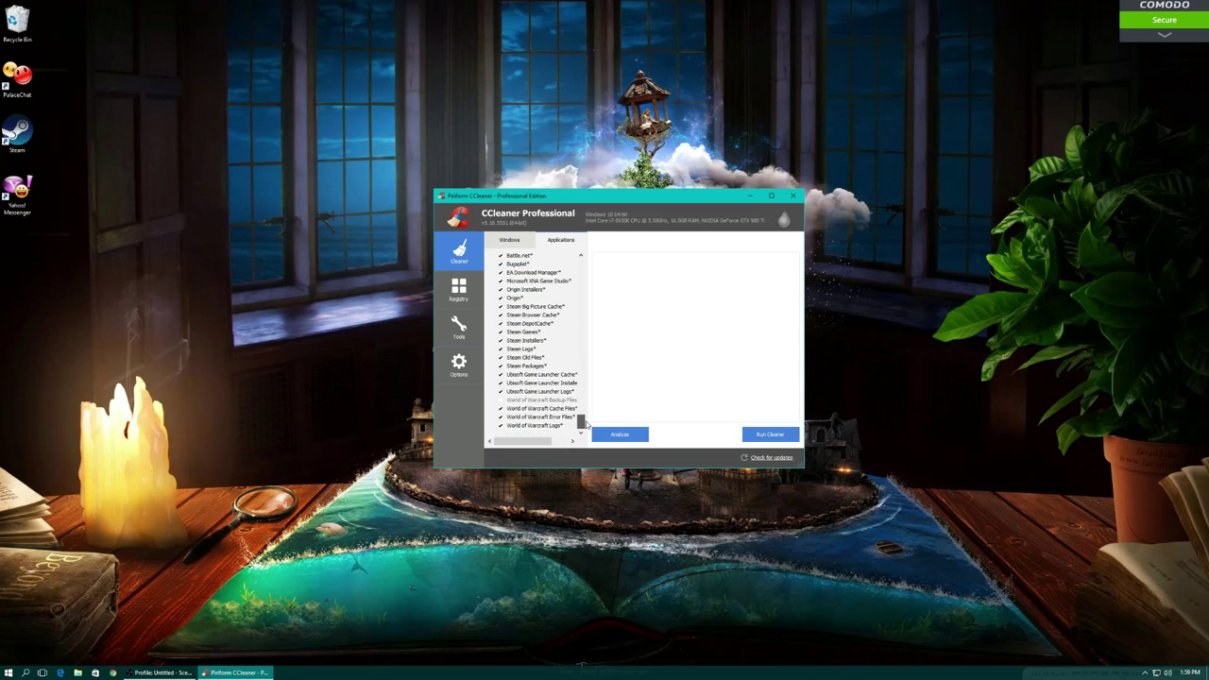
pyautogui.scroll(10, 580, 311)
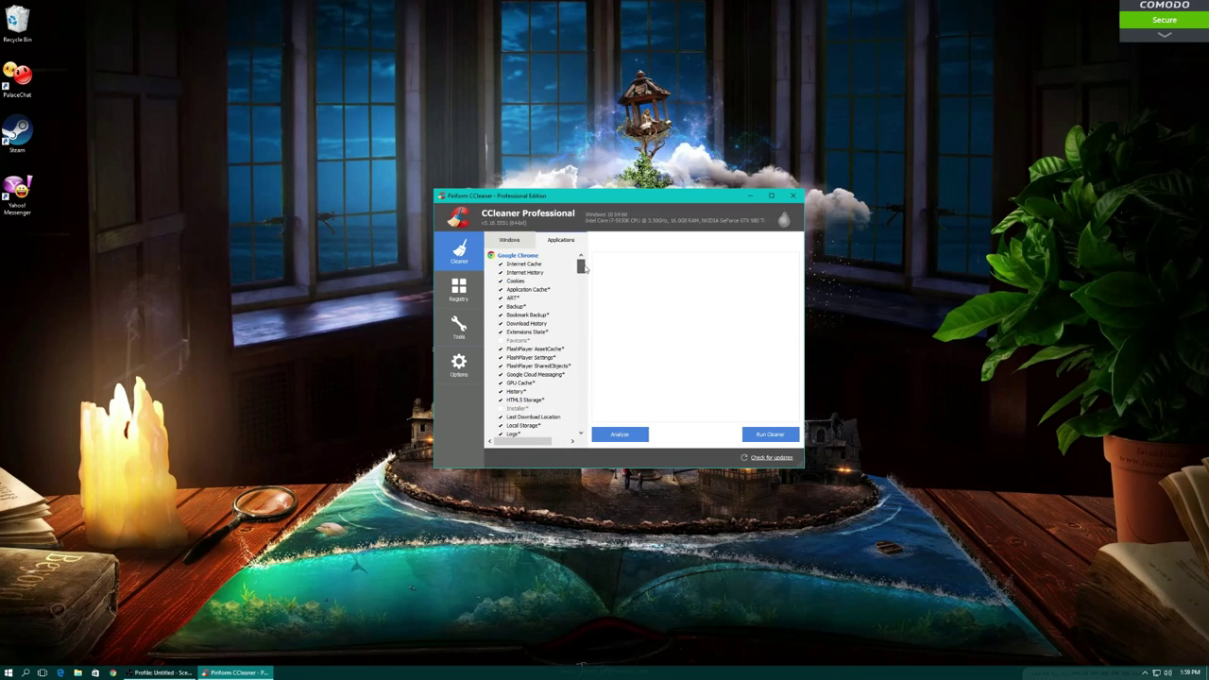
pyautogui.moveTo(581, 284); pyautogui.dragTo(588, 253)
pyautogui.moveTo(583, 265); pyautogui.dragTo(584, 421)
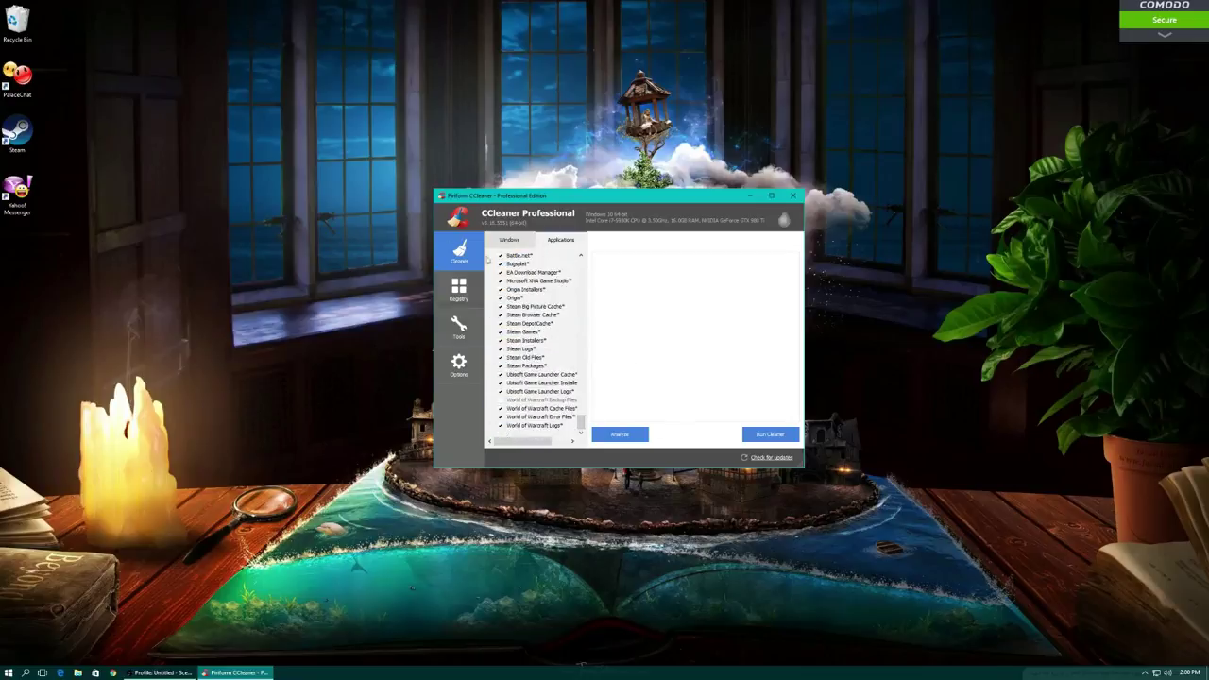
# Run the cleaner with the selected Windows and application rules, and review the details of the deleted files.
pyautogui.click(769, 433)
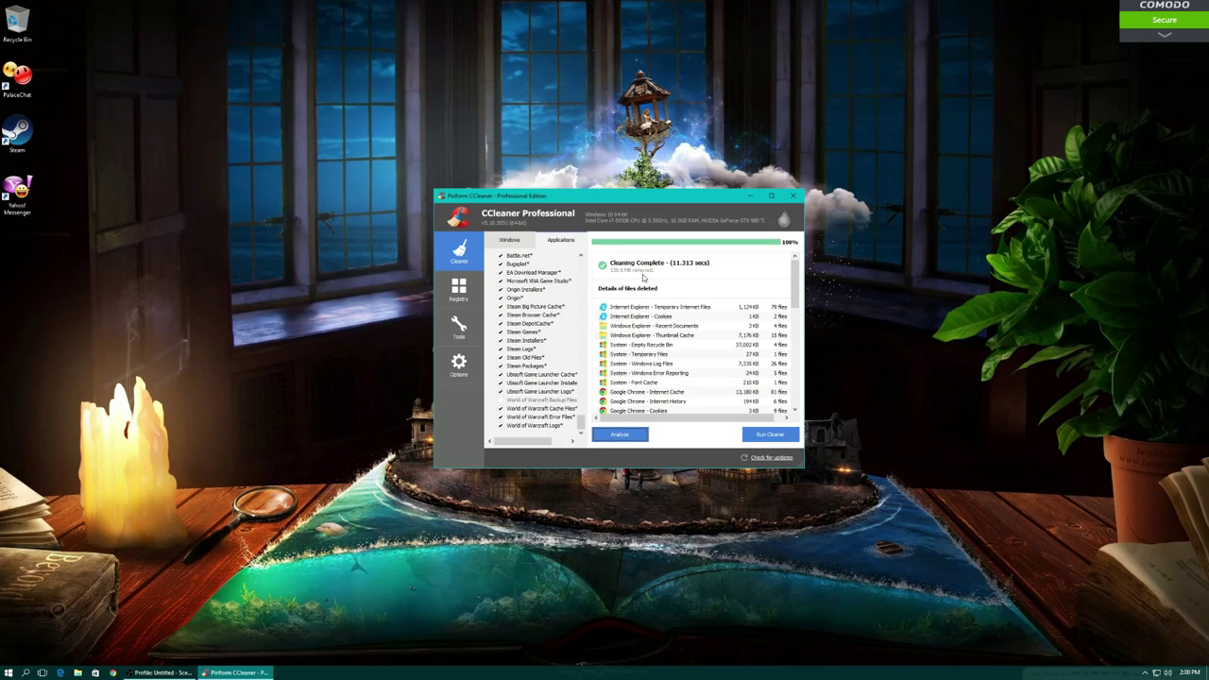
pyautogui.scroll(-10, 799, 272)
pyautogui.scroll(10, 784, 260)
pyautogui.scroll(-5, 783, 255)
pyautogui.scroll(5, 786, 253)
pyautogui.scroll(-5, 788, 251)
pyautogui.scroll(5, 791, 248)
# Scan the registry for issues and save a .reg backup in Documents before fixing the selected issues.
pyautogui.click(458, 289)
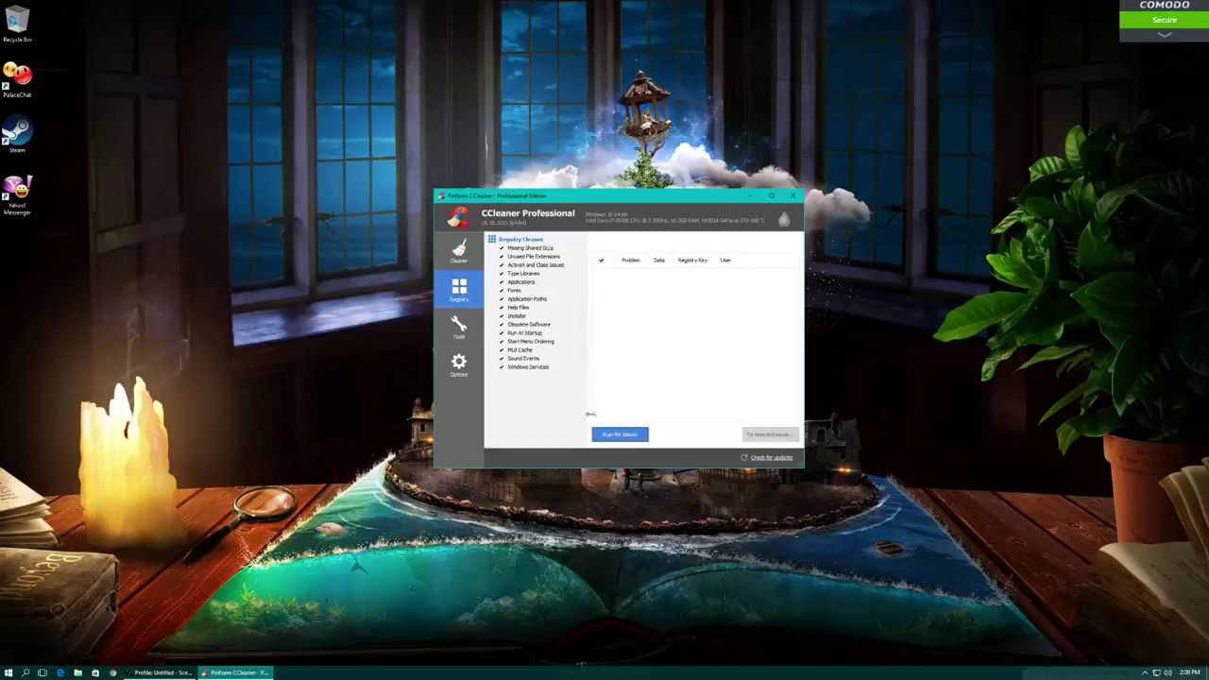
pyautogui.click(620, 434)
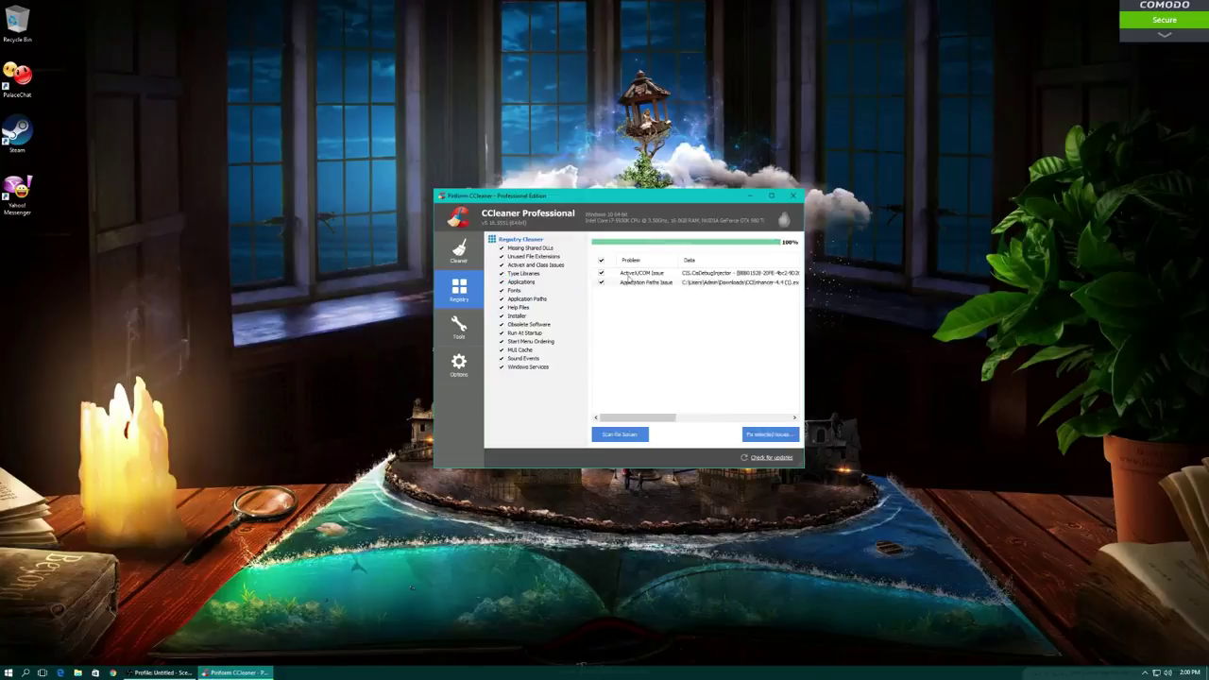
pyautogui.click(769, 435)
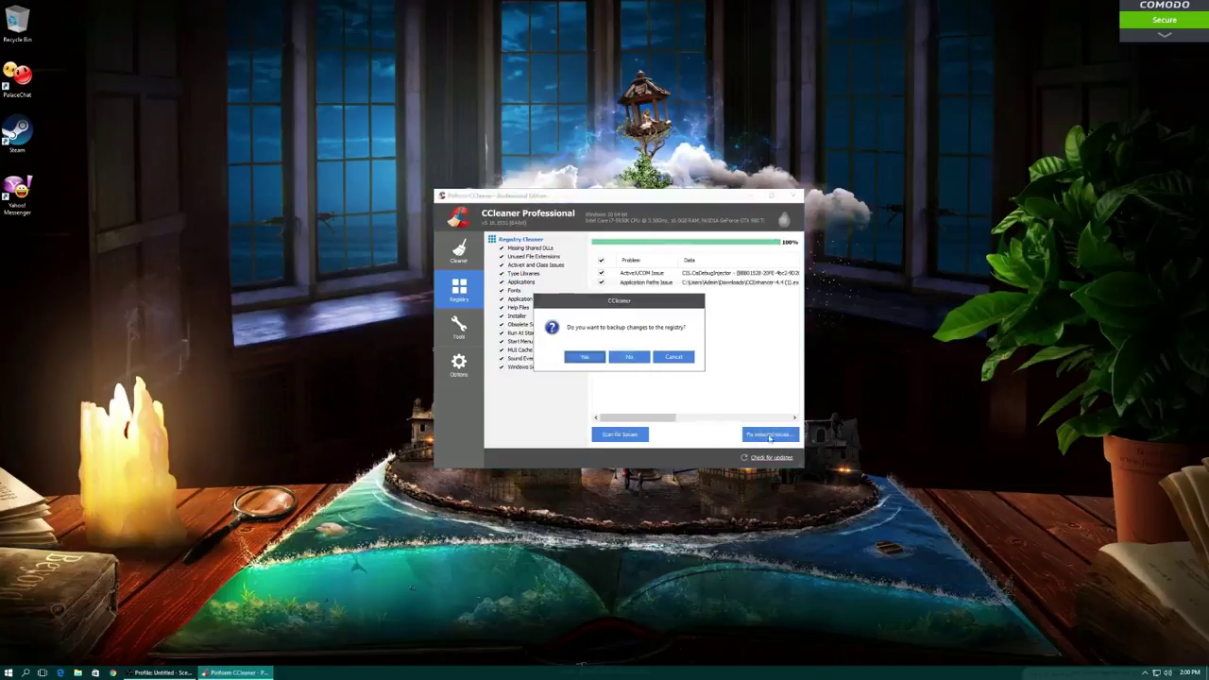
pyautogui.click(585, 357)
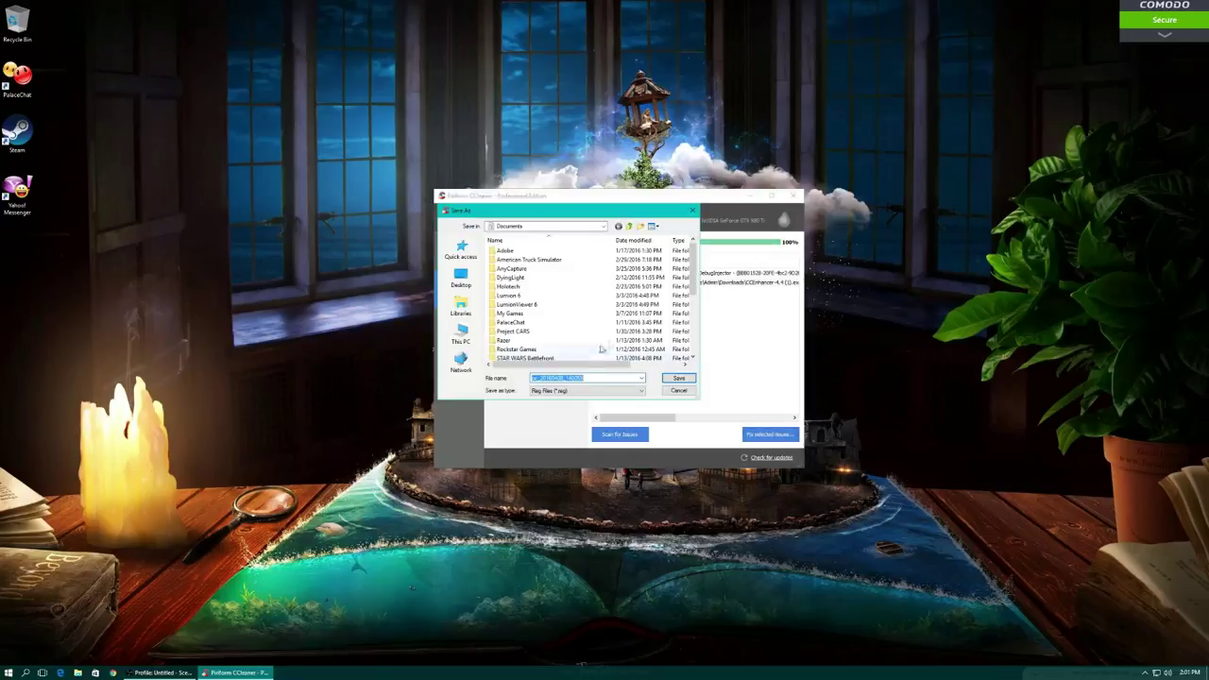
pyautogui.moveTo(696, 276); pyautogui.dragTo(697, 331)
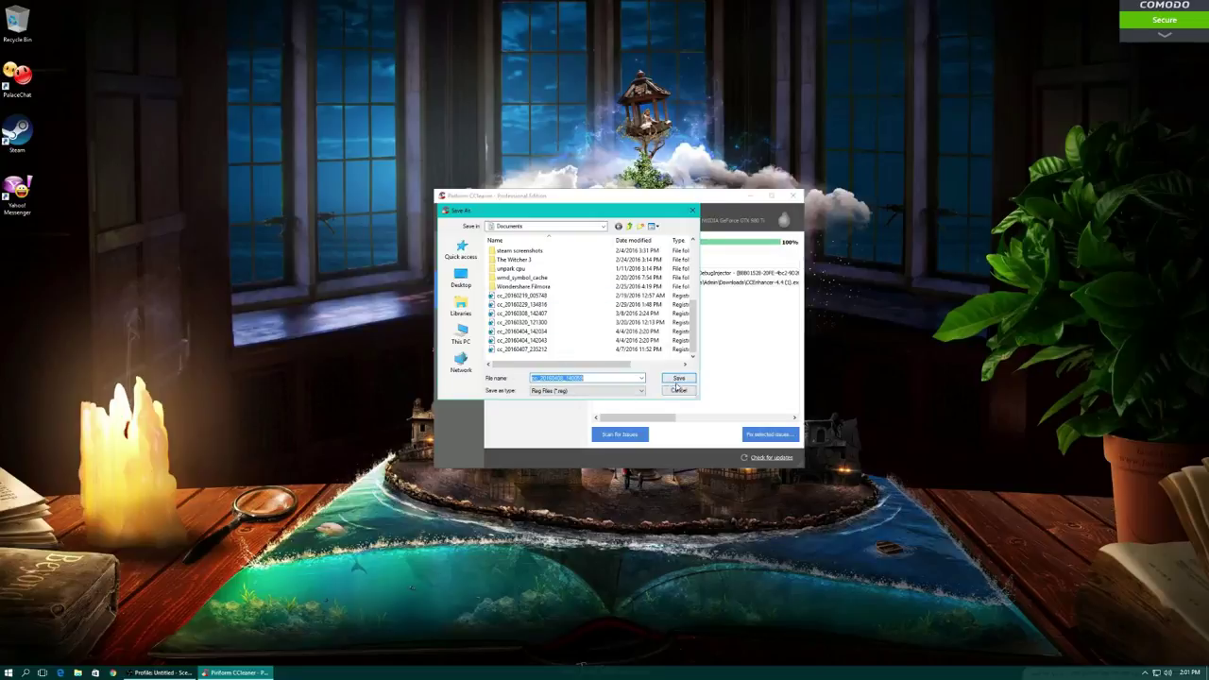
pyautogui.click(678, 378)
# Fix all selected registry issues and scan the registry again.
pyautogui.click(633, 378)
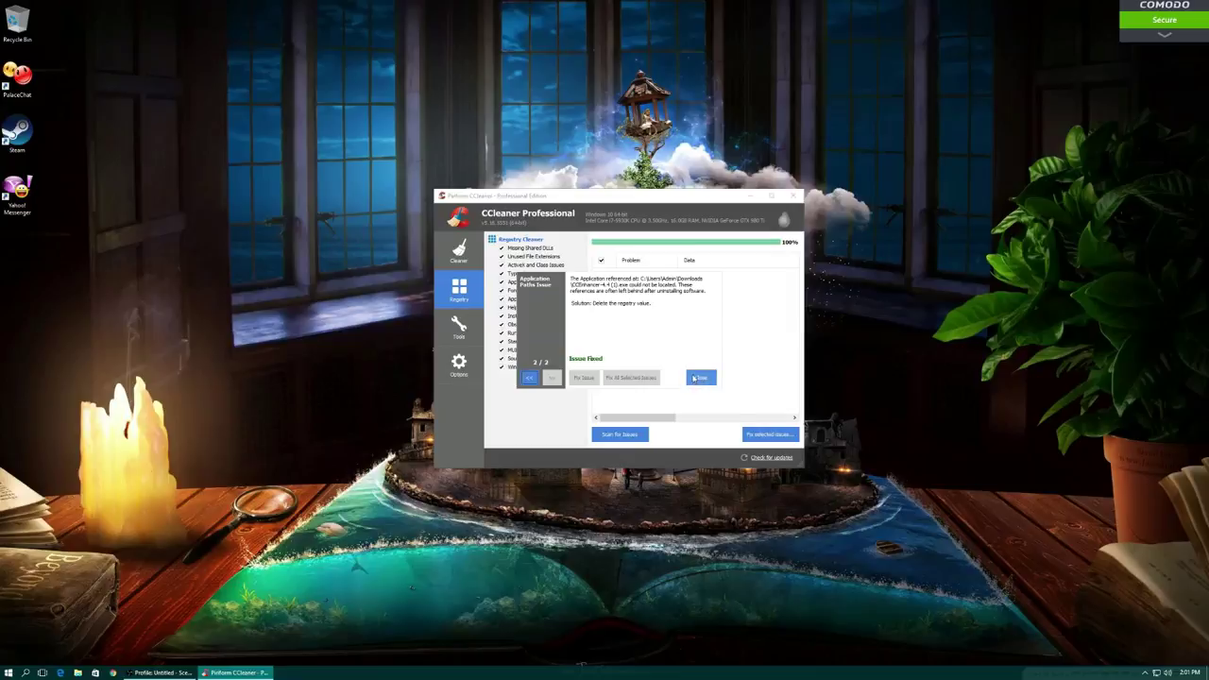
pyautogui.click(699, 377)
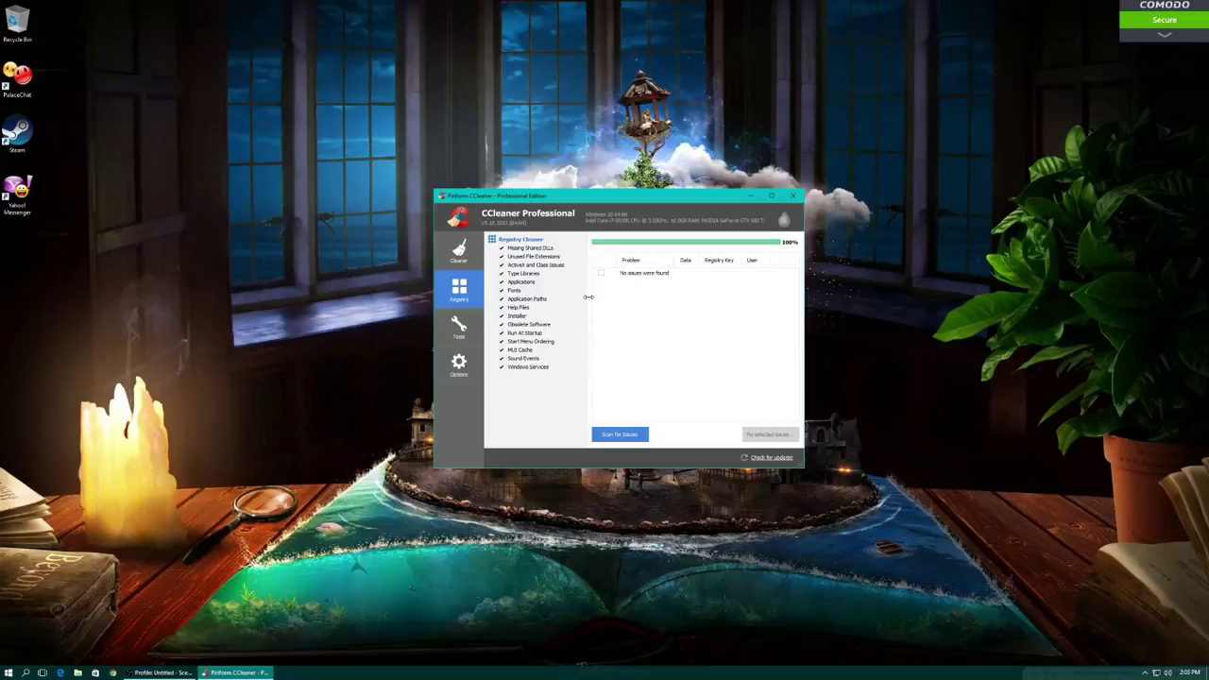
pyautogui.click(614, 435)
# Look through the Drive Wiper, System Restore, Duplicate Finder, Disk Analyzer, Browser Plugins and Startup tools.
pyautogui.click(460, 327)
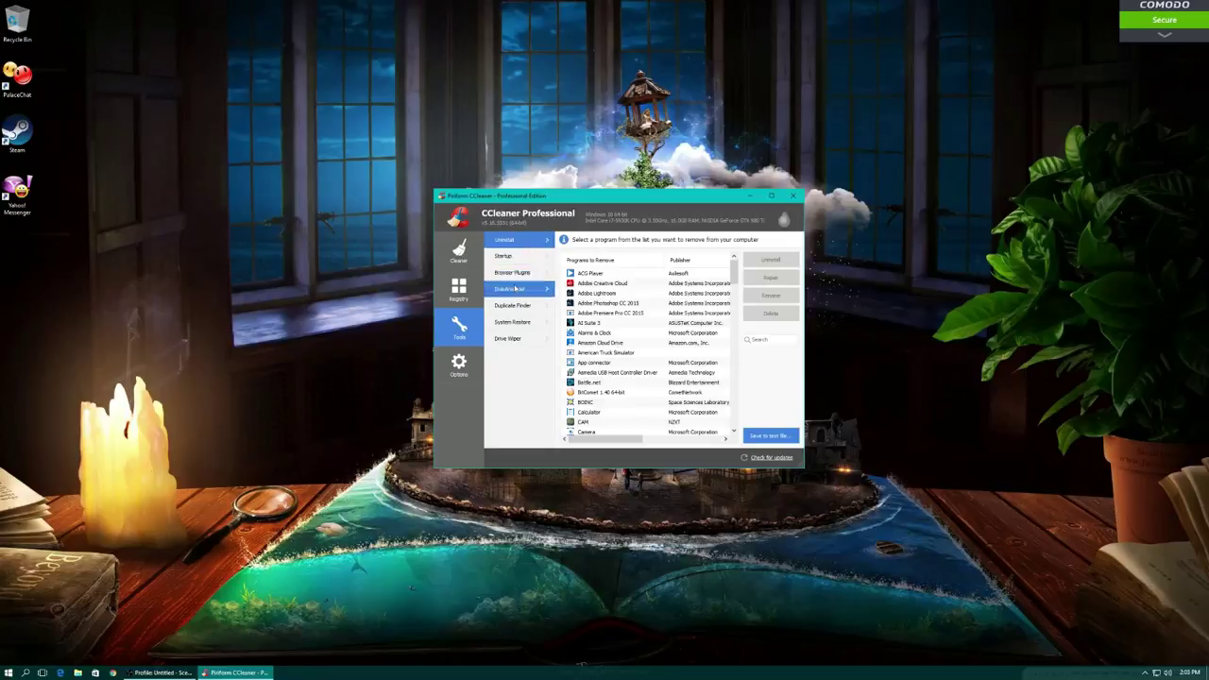
pyautogui.click(510, 342)
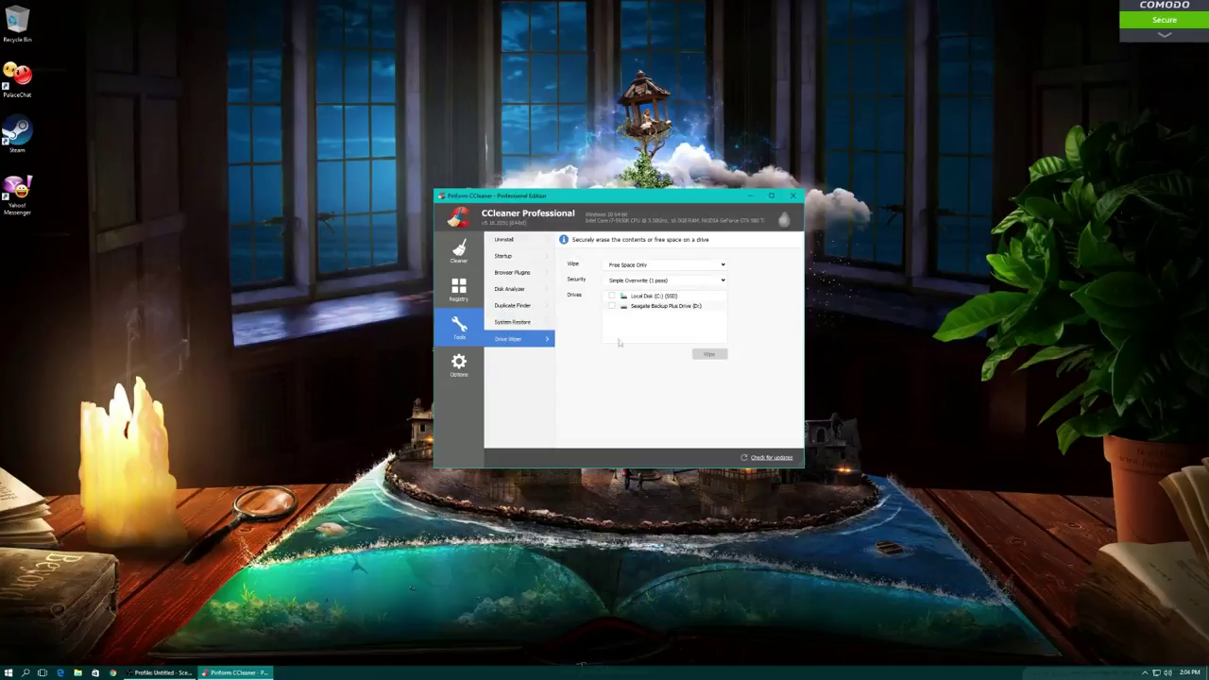
pyautogui.click(510, 325)
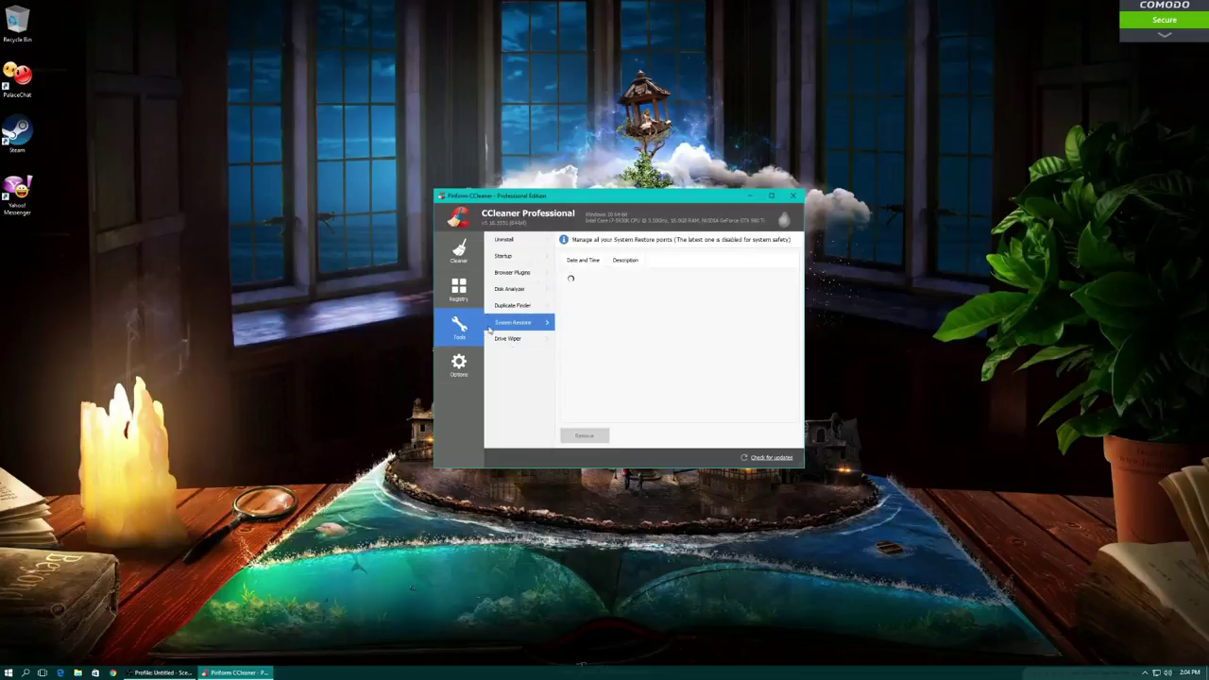
pyautogui.click(518, 307)
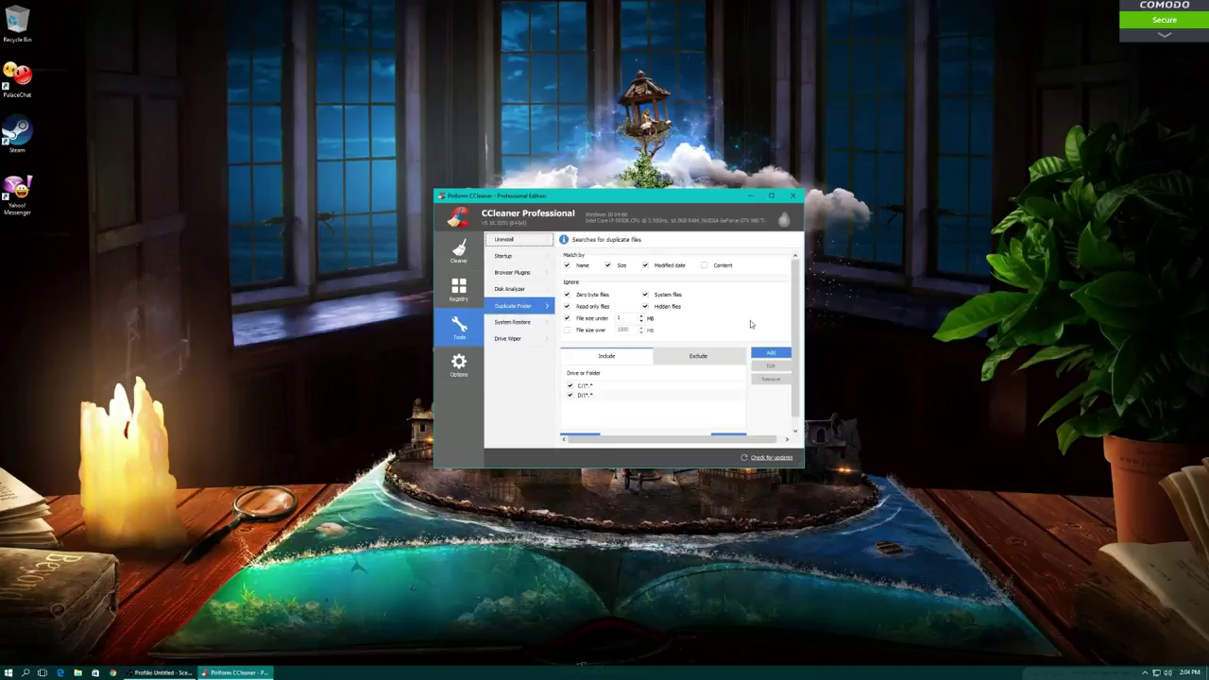
pyautogui.click(534, 295)
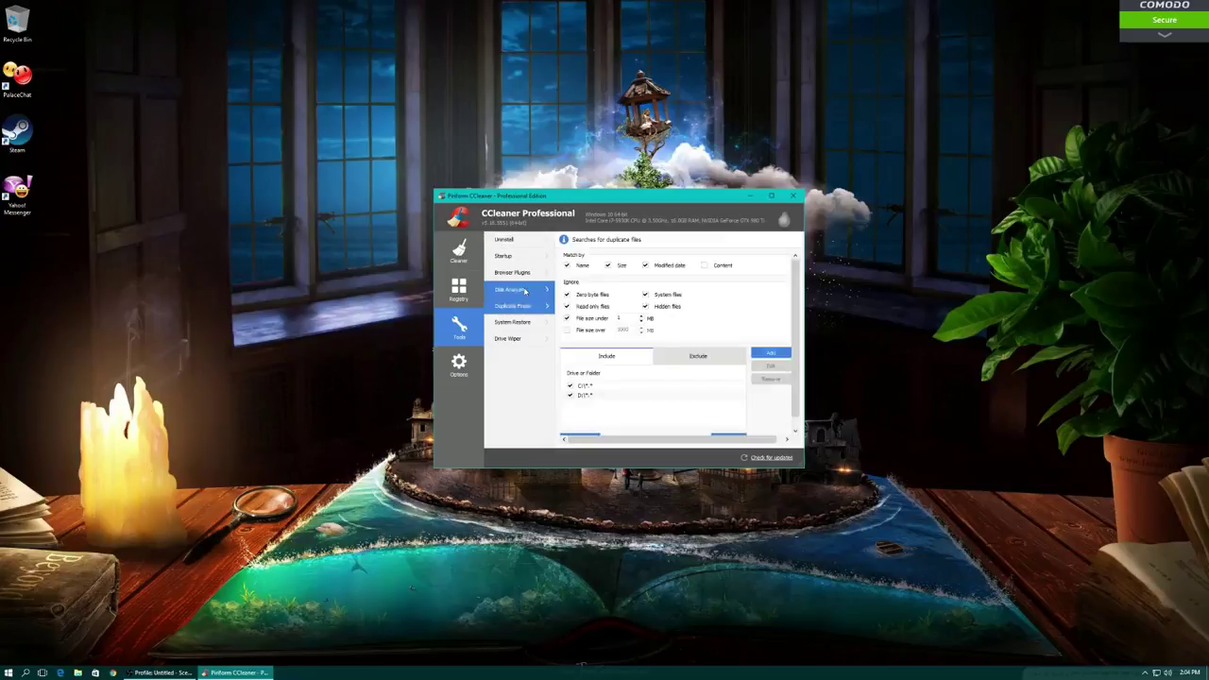
pyautogui.click(532, 273)
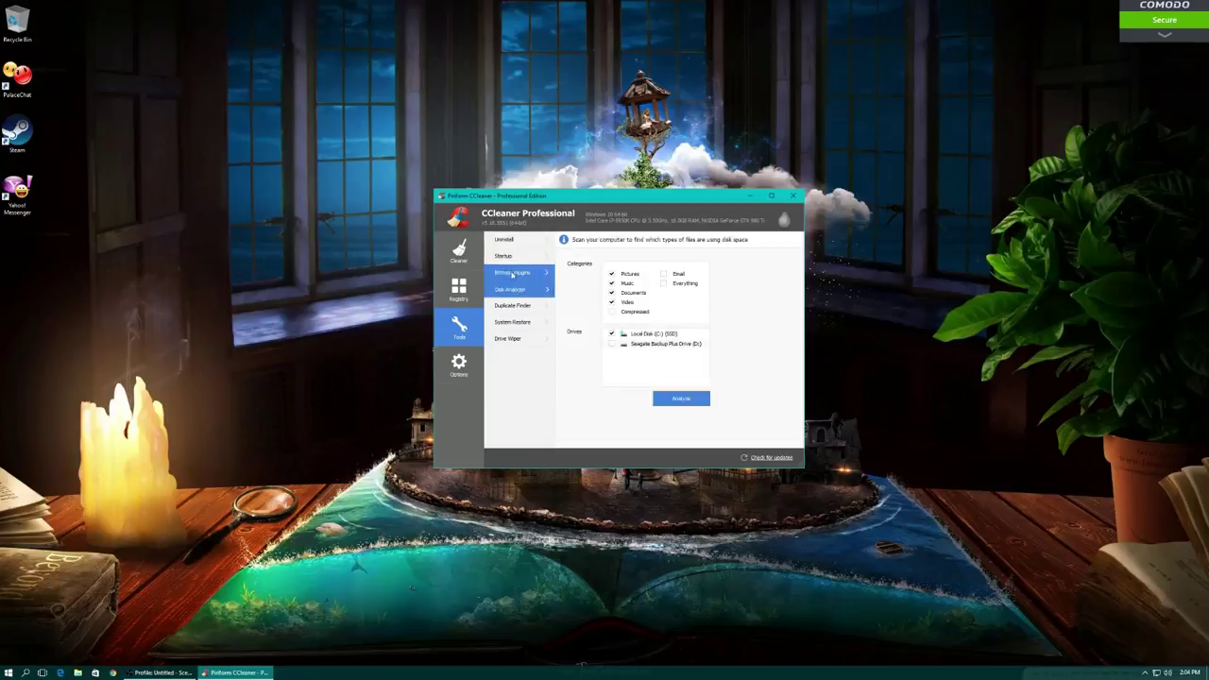
pyautogui.click(514, 256)
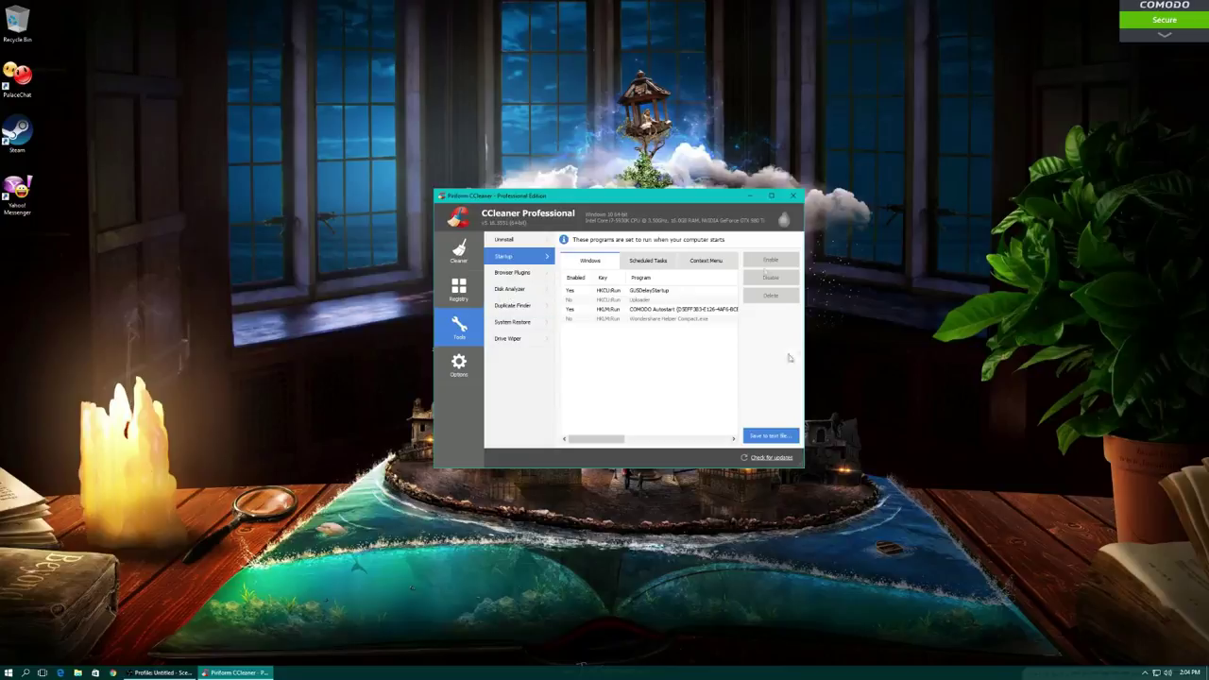
# Check the program options, return to the cleaning results and close CCleaner.
pyautogui.click(459, 368)
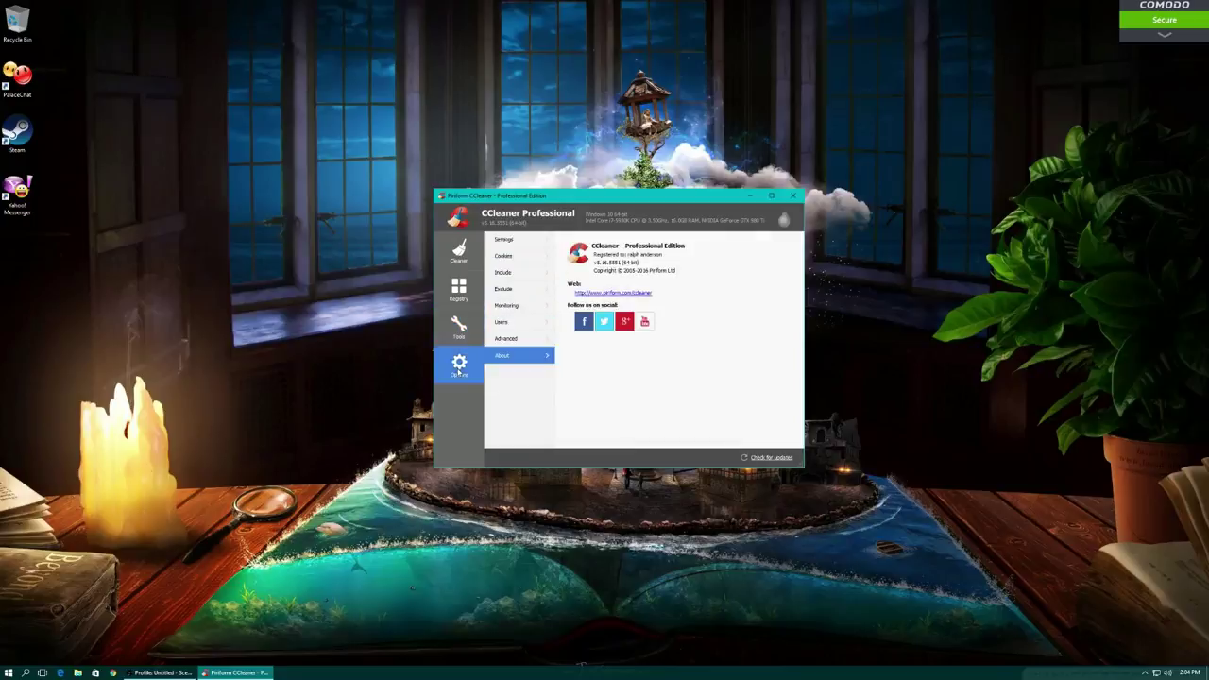
pyautogui.click(459, 250)
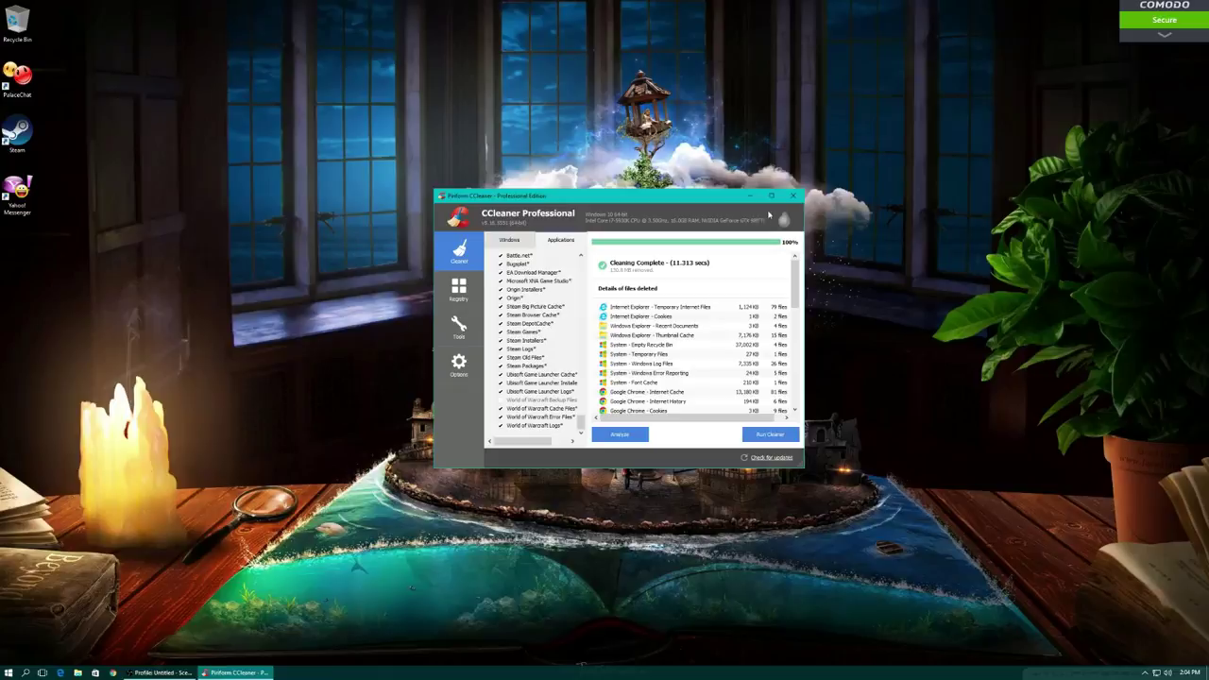
pyautogui.click(789, 196)
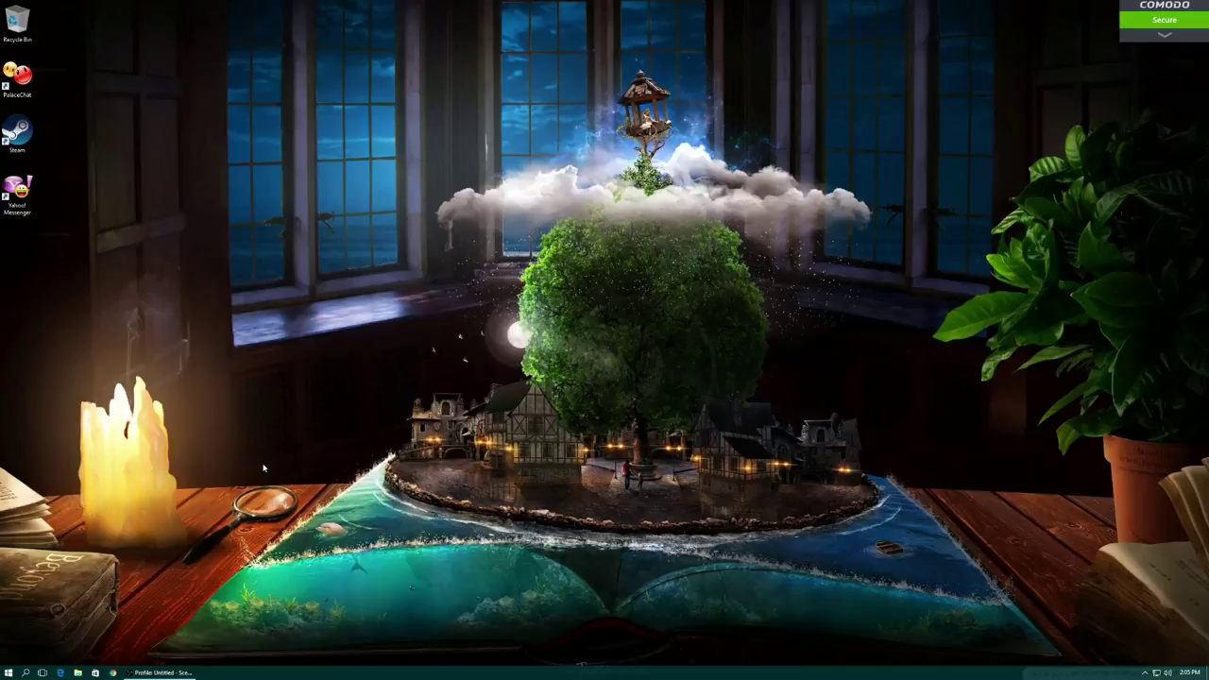
# Open the Windows Temp folder with the Run command "temp", check it for leftover files and close it.
pyautogui.press('super+r')
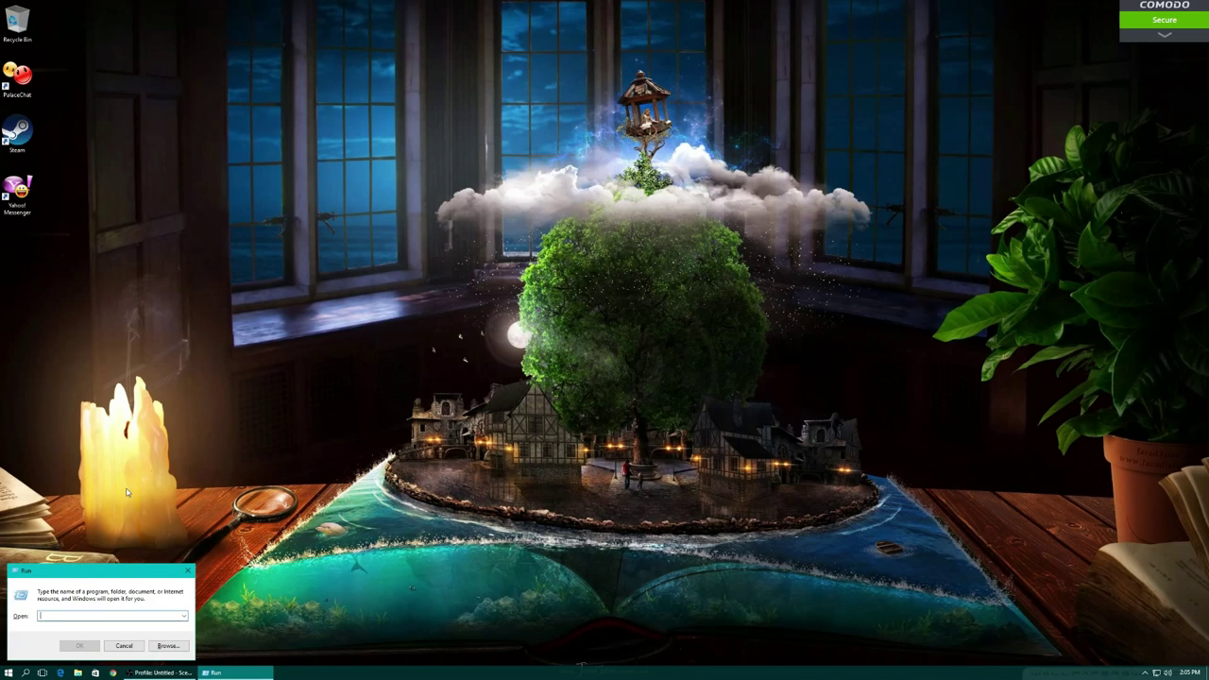
pyautogui.moveTo(92, 570)
pyautogui.mouseDown()
pyautogui.moveTo(374, 533)
pyautogui.moveTo(121, 531)
pyautogui.moveTo(87, 559)
pyautogui.moveTo(92, 575)
pyautogui.mouseUp()
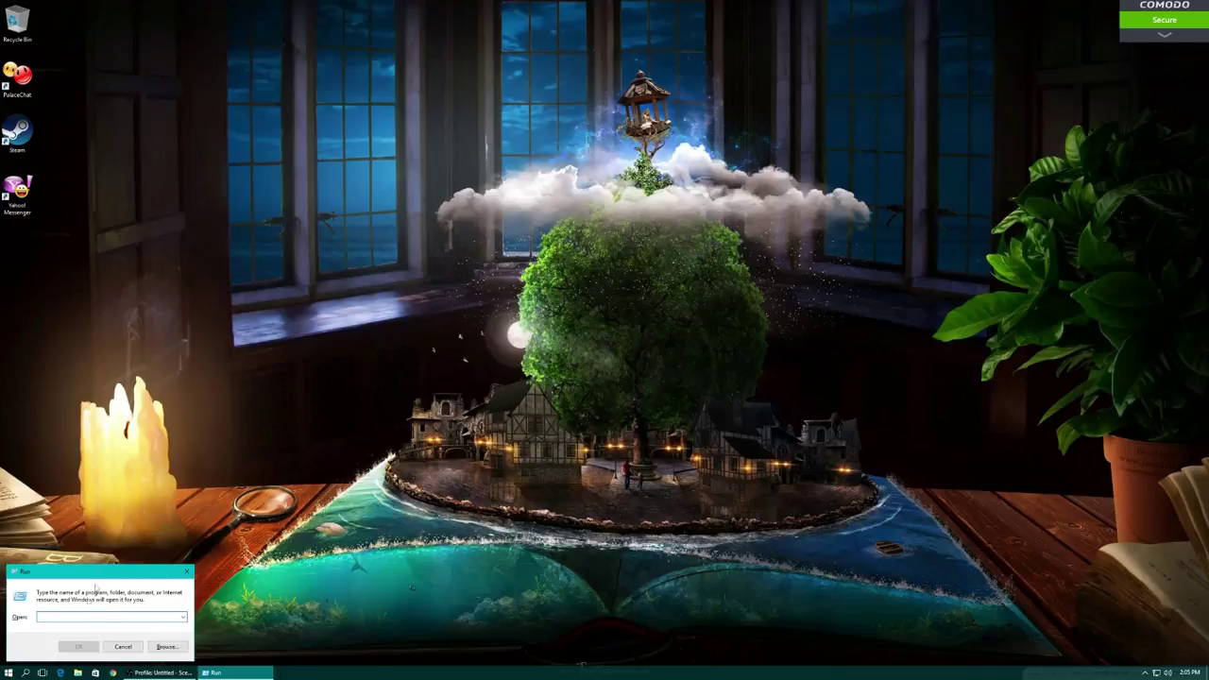
pyautogui.write('temp')
pyautogui.press('Return')
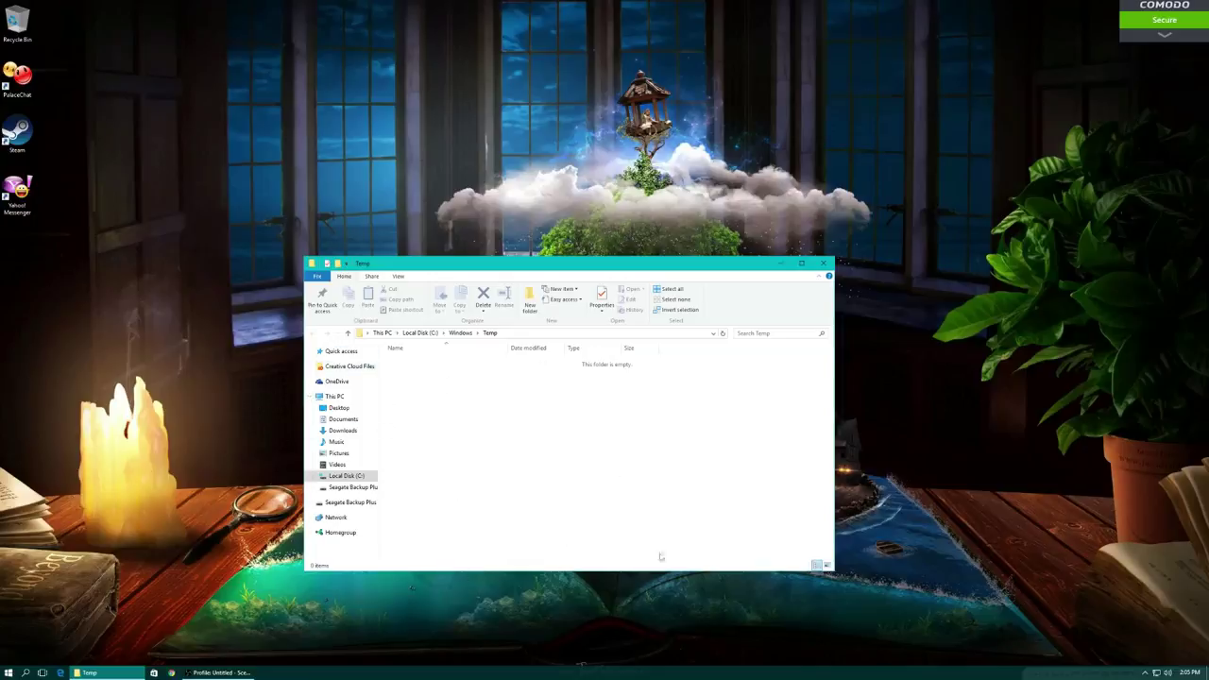
pyautogui.moveTo(714, 382); pyautogui.dragTo(414, 556)
pyautogui.moveTo(628, 263); pyautogui.dragTo(664, 260)
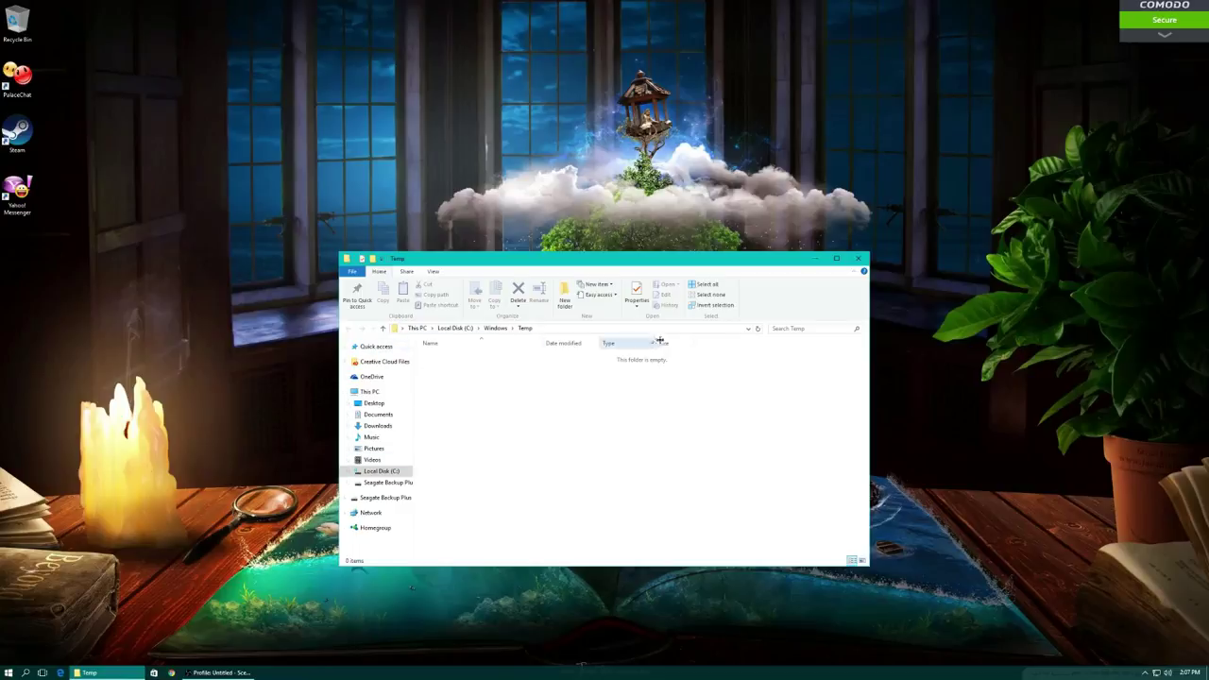
pyautogui.click(858, 259)
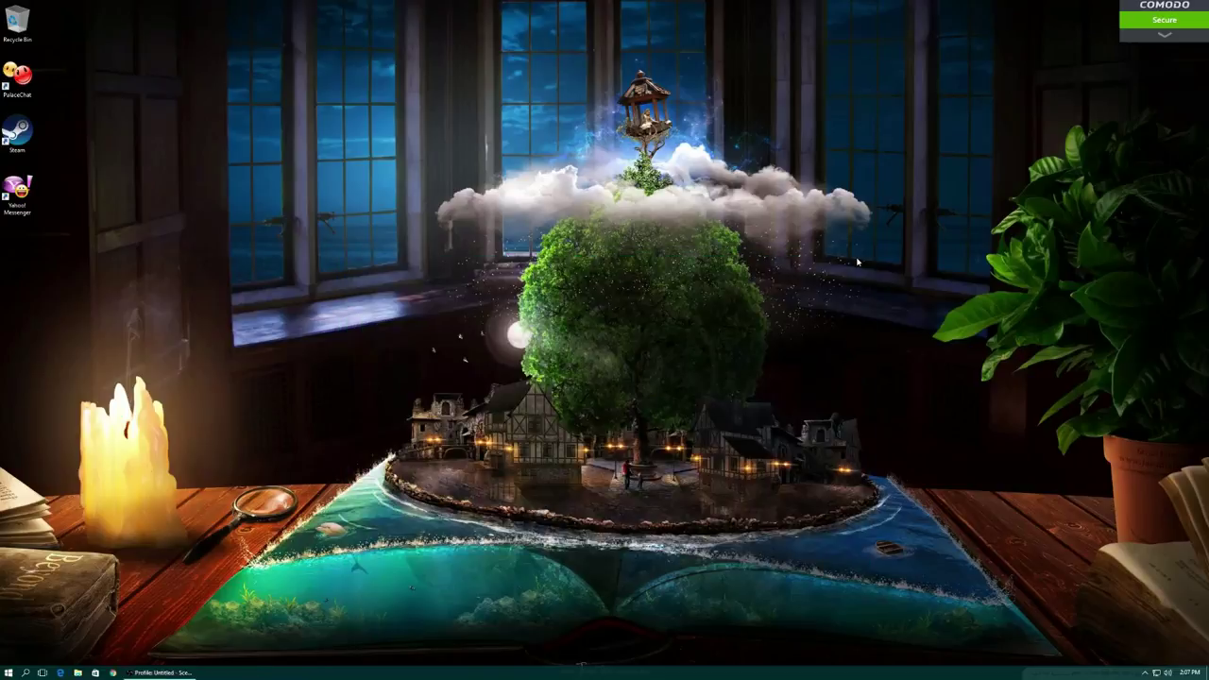
# Open the user's local Temp folder with the Run command "%temp%" and look over its contents.
pyautogui.press('super+r')
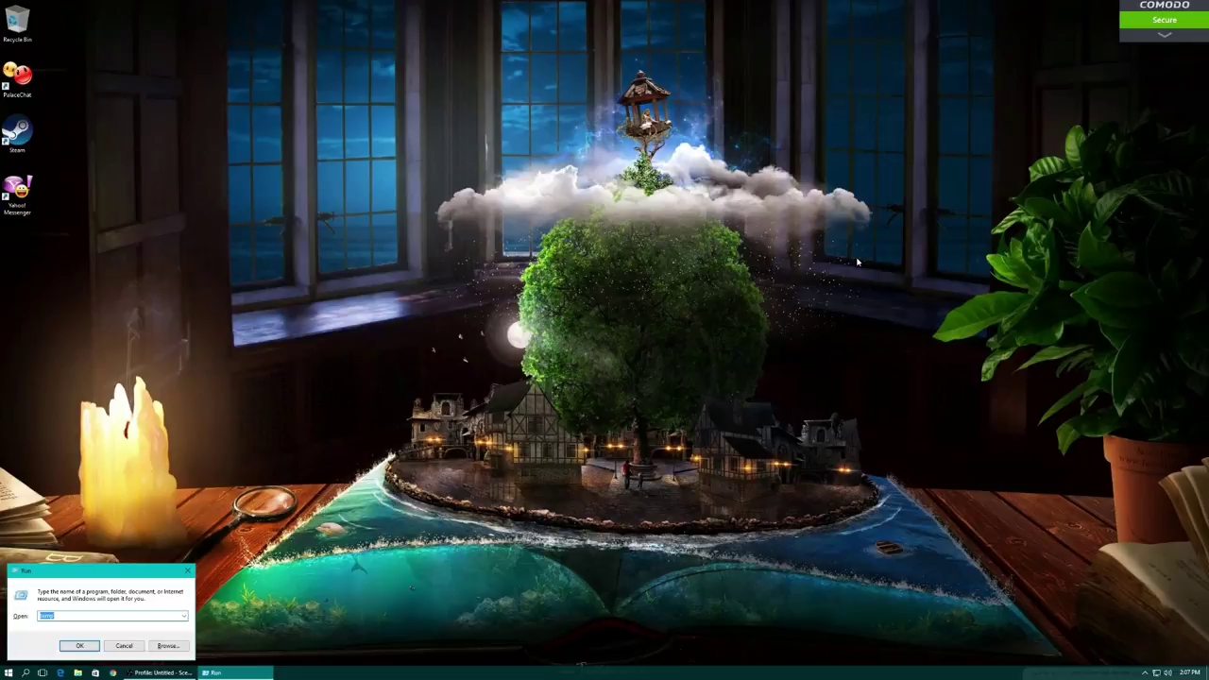
pyautogui.write('%temp%')
pyautogui.click(81, 647)
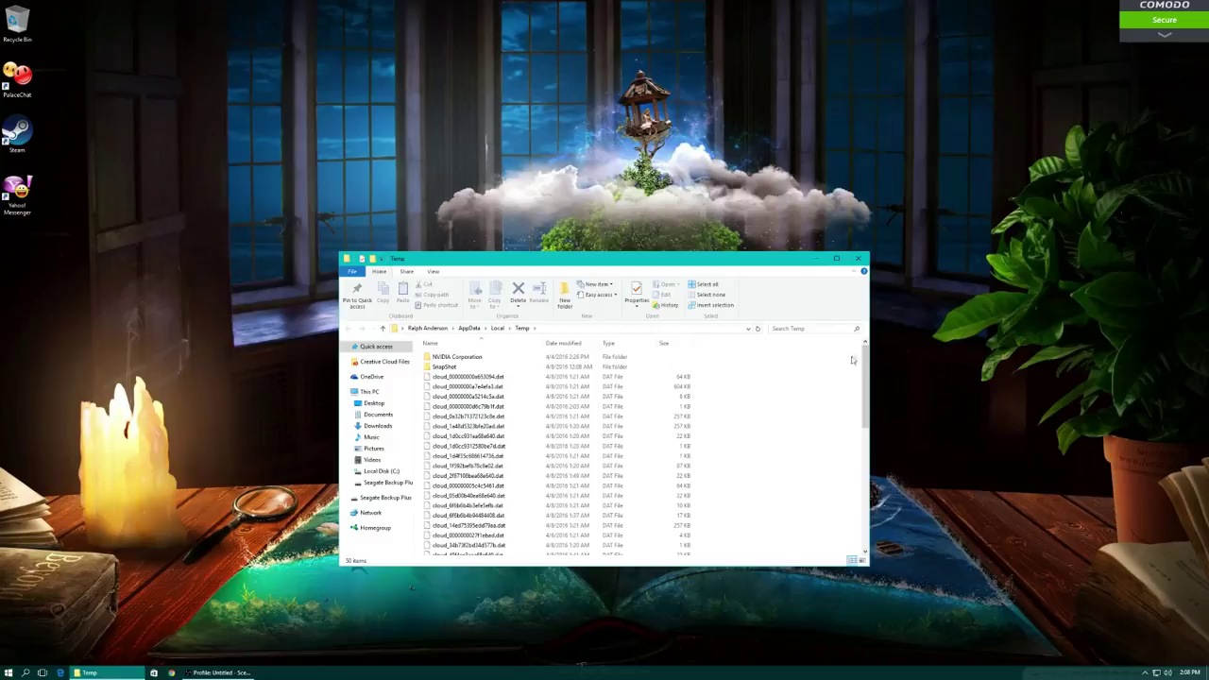
pyautogui.scroll(-4, 840, 450)
pyautogui.scroll(5, 840, 450)
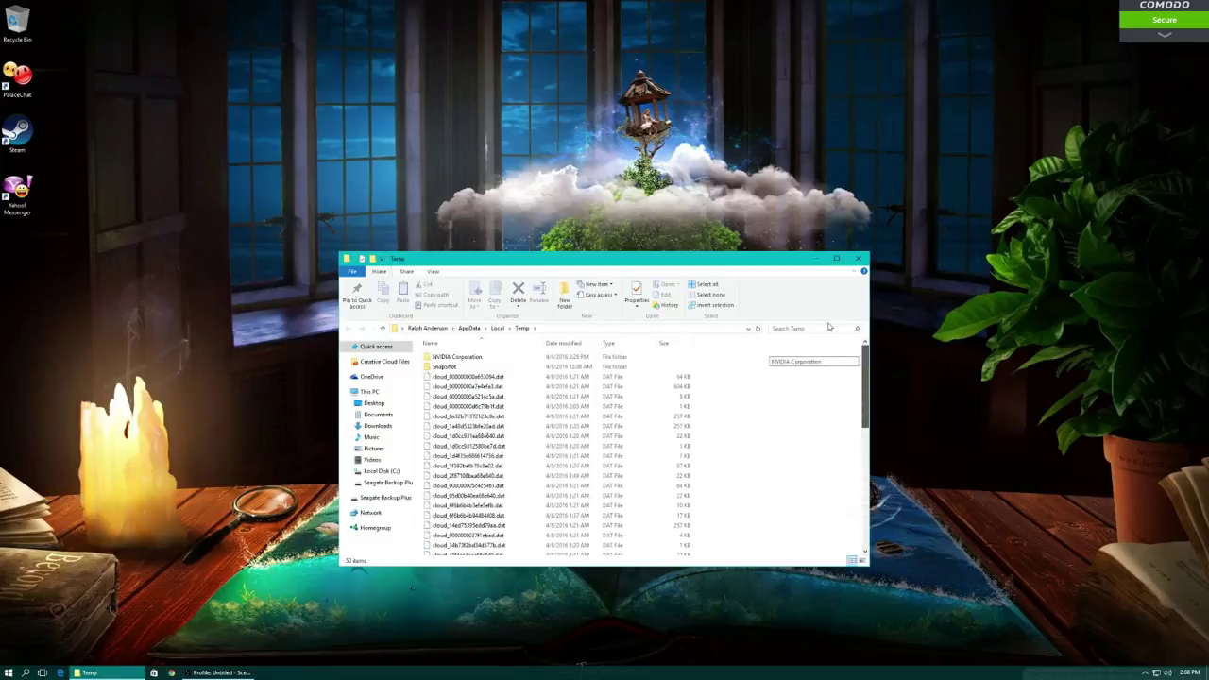
# Delete everything in the local Temp folder, skipping the NVIDIA Corporation folder that is in use.
pyautogui.moveTo(804, 356); pyautogui.dragTo(434, 556)
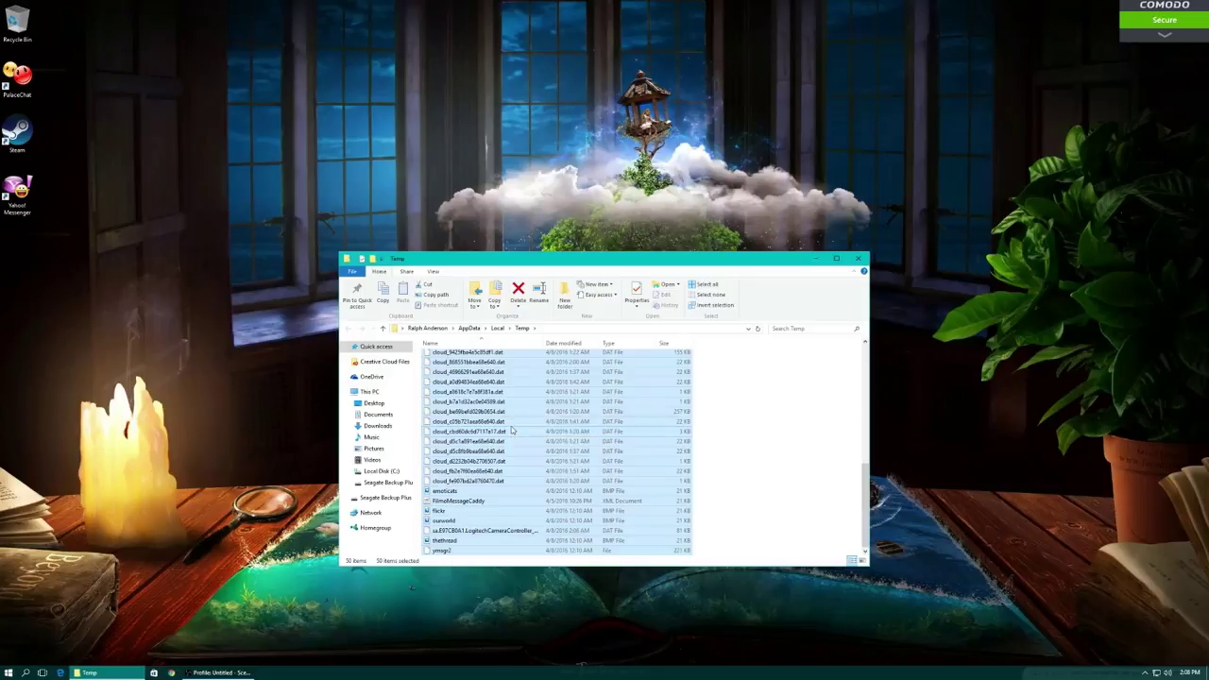
pyautogui.press('Delete')
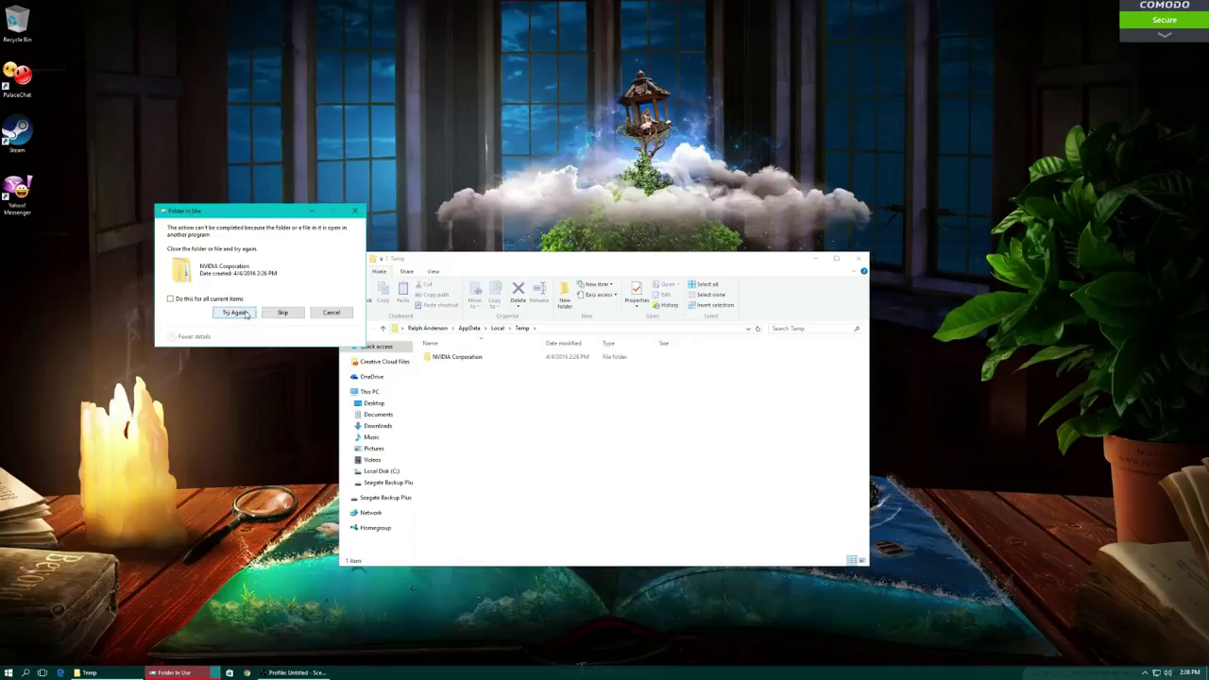
pyautogui.click(287, 314)
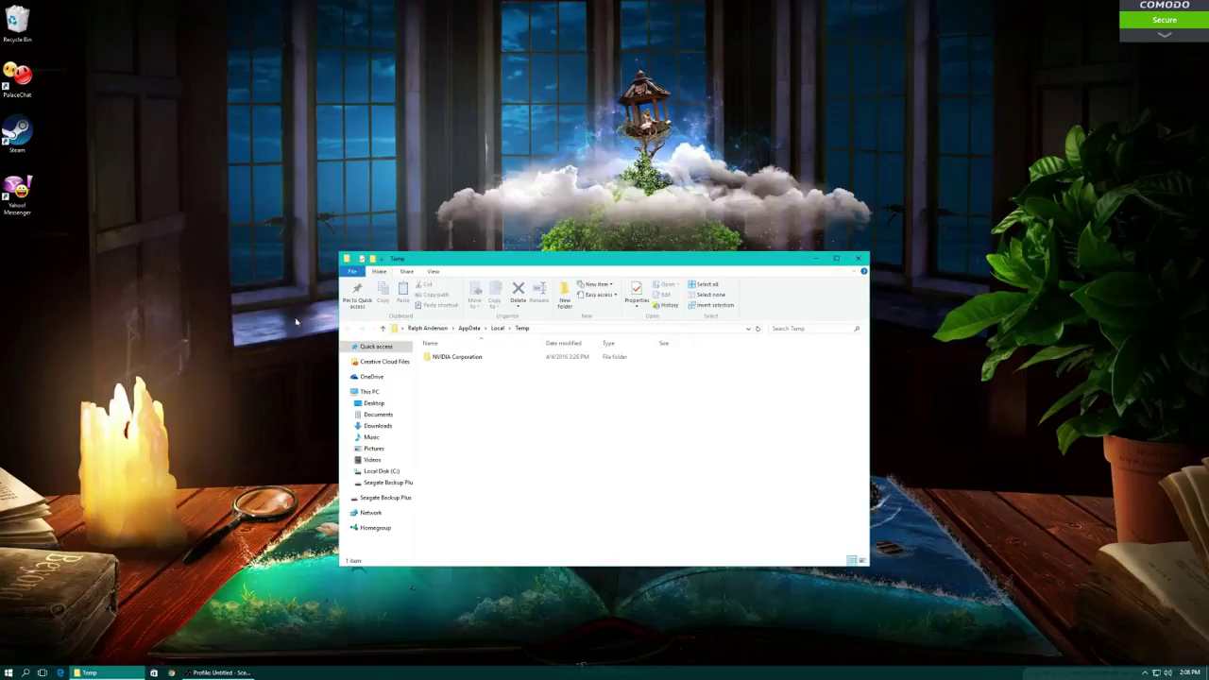
# Look through the NVIDIA Corporation folder left in the local Temp folder and the files inside its NV_Cache subfolder.
pyautogui.doubleClick(485, 364)
pyautogui.doubleClick(446, 357)
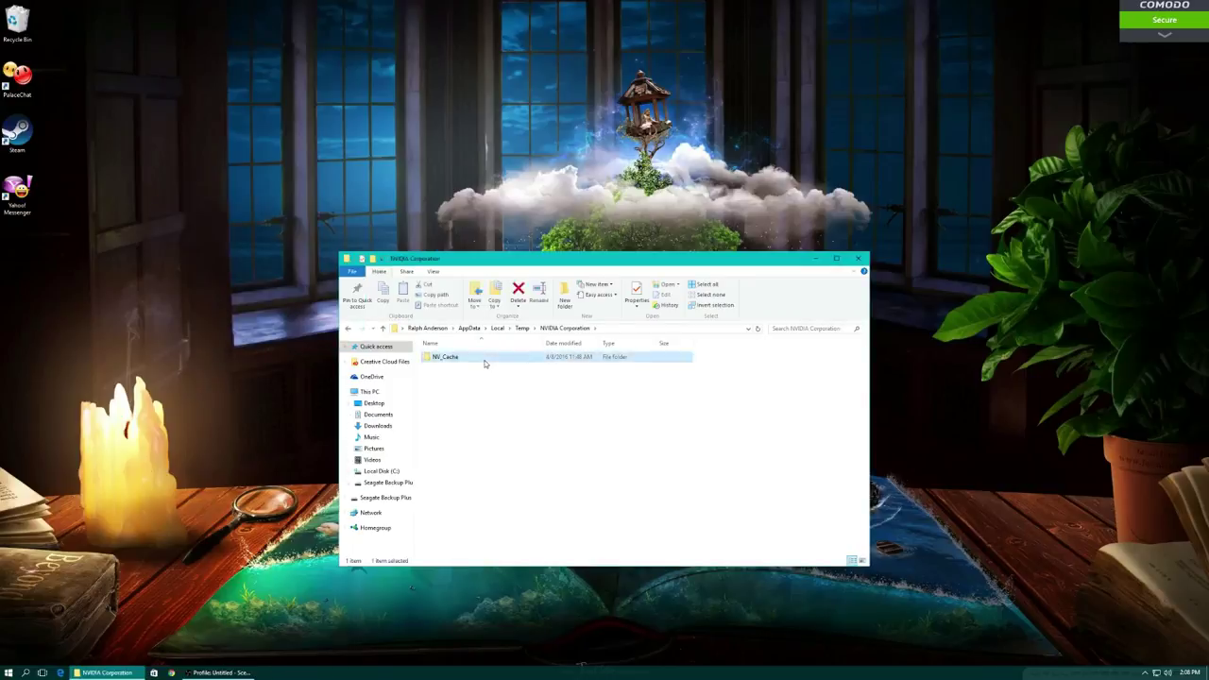
pyautogui.click(349, 328)
pyautogui.press('super+r')
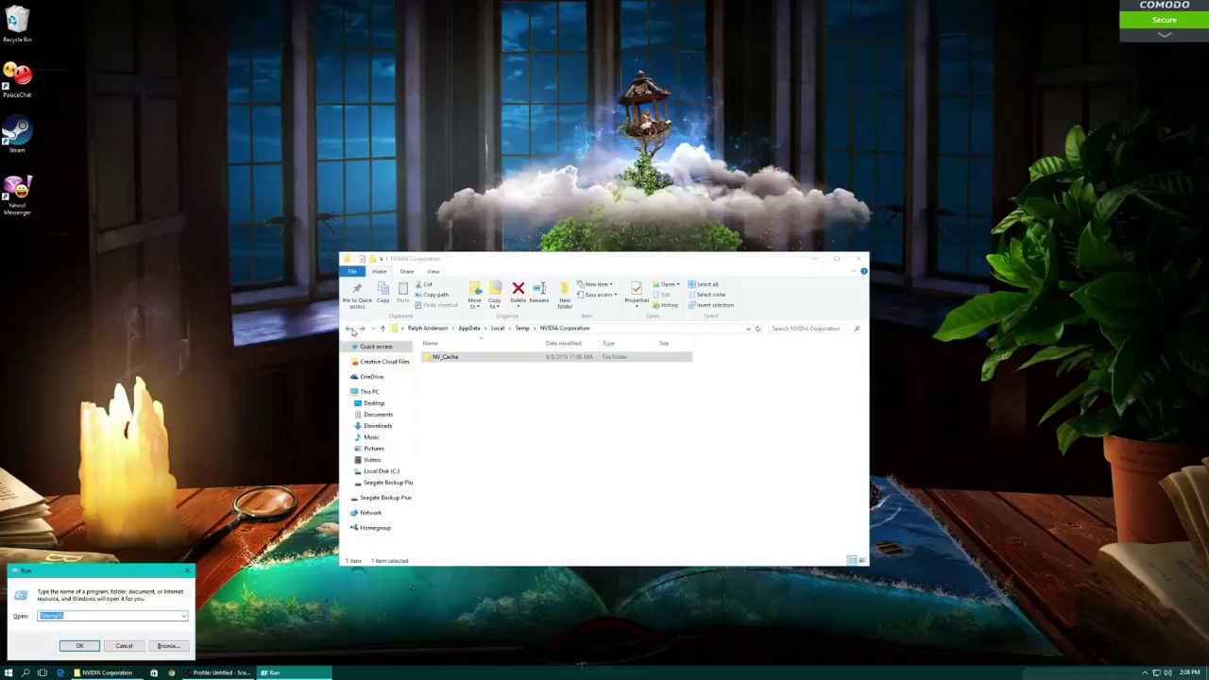
pyautogui.click(188, 571)
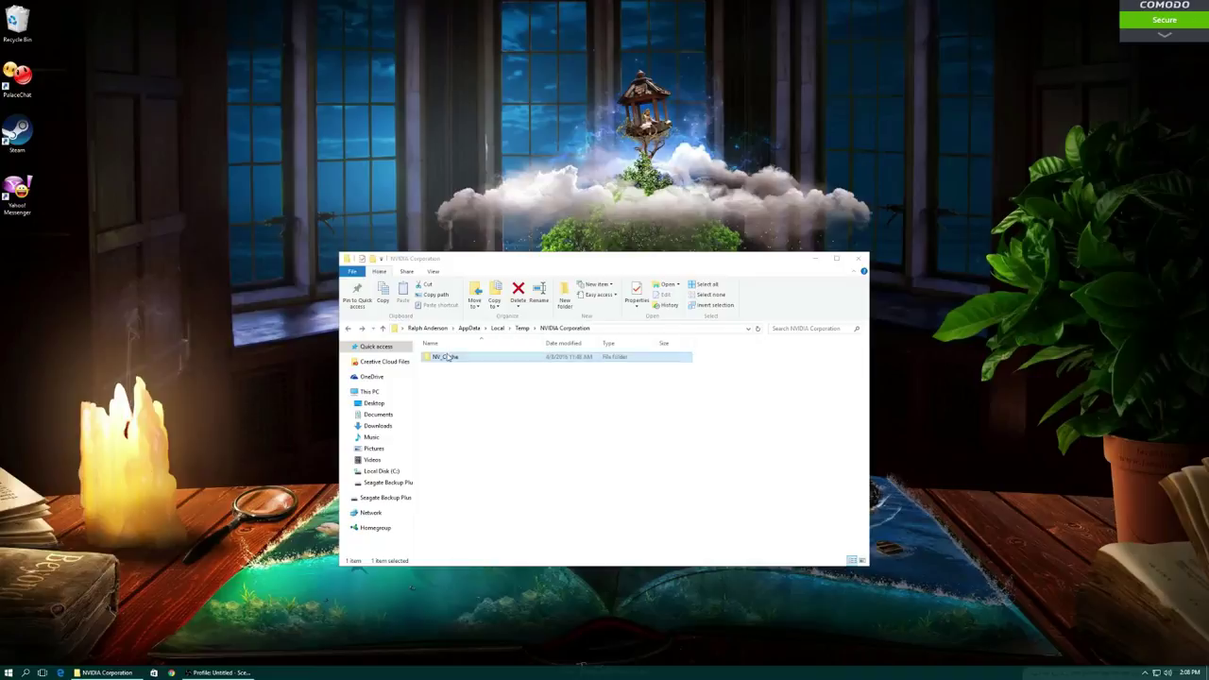
pyautogui.doubleClick(526, 363)
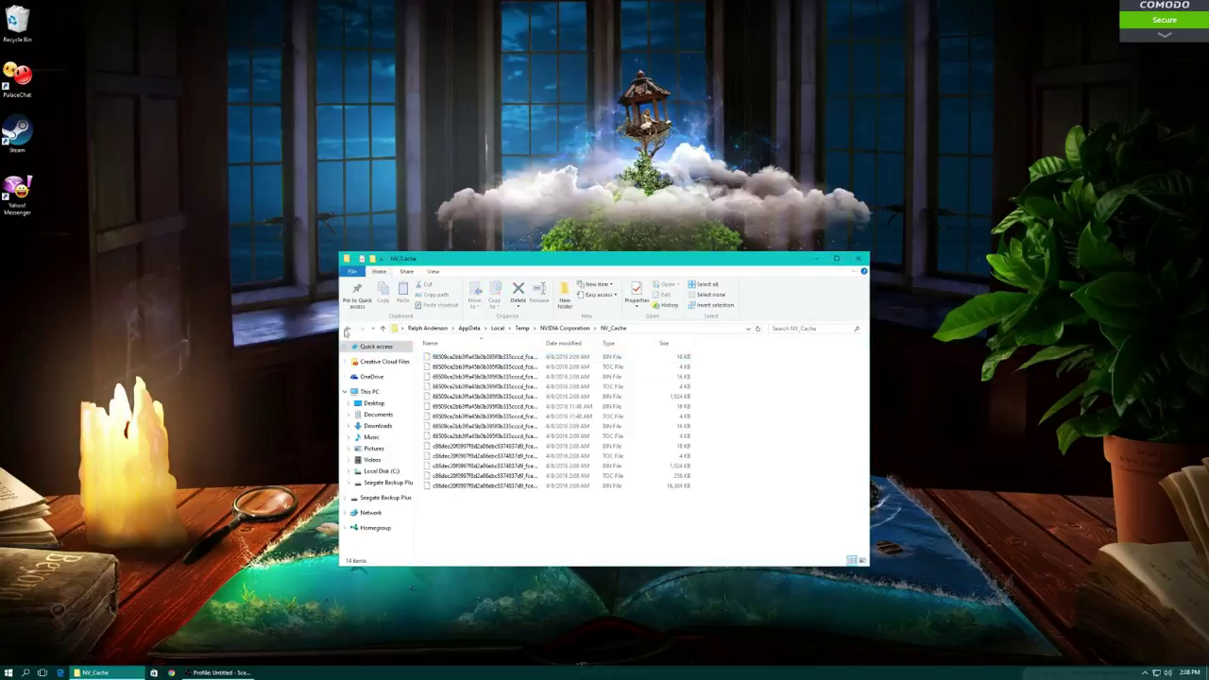
pyautogui.click(347, 329)
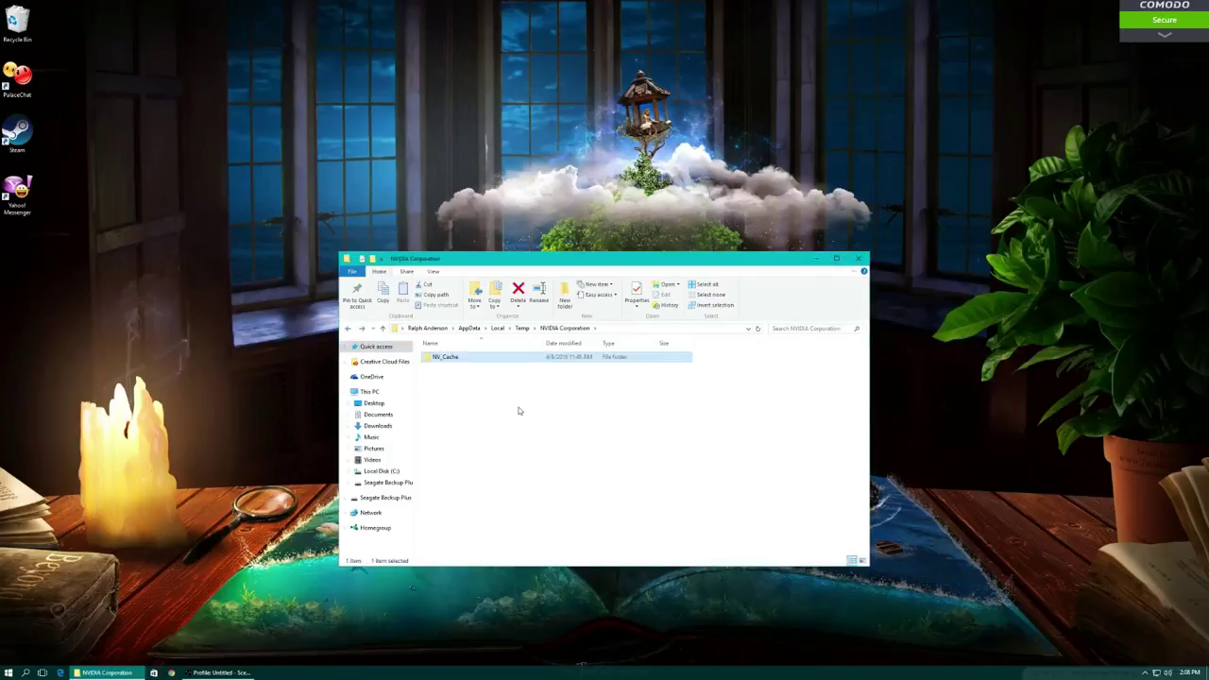
# Check the properties of the NV_Cache folder and look over its files once more.
pyautogui.rightClick(512, 359)
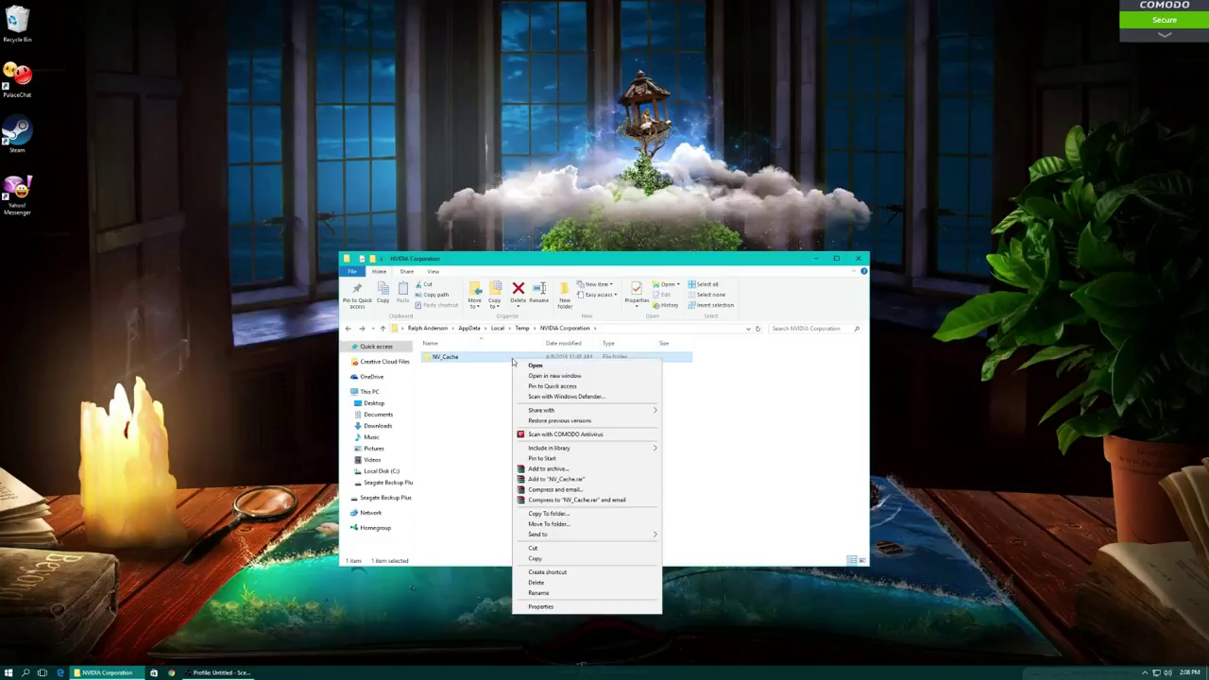
pyautogui.click(542, 606)
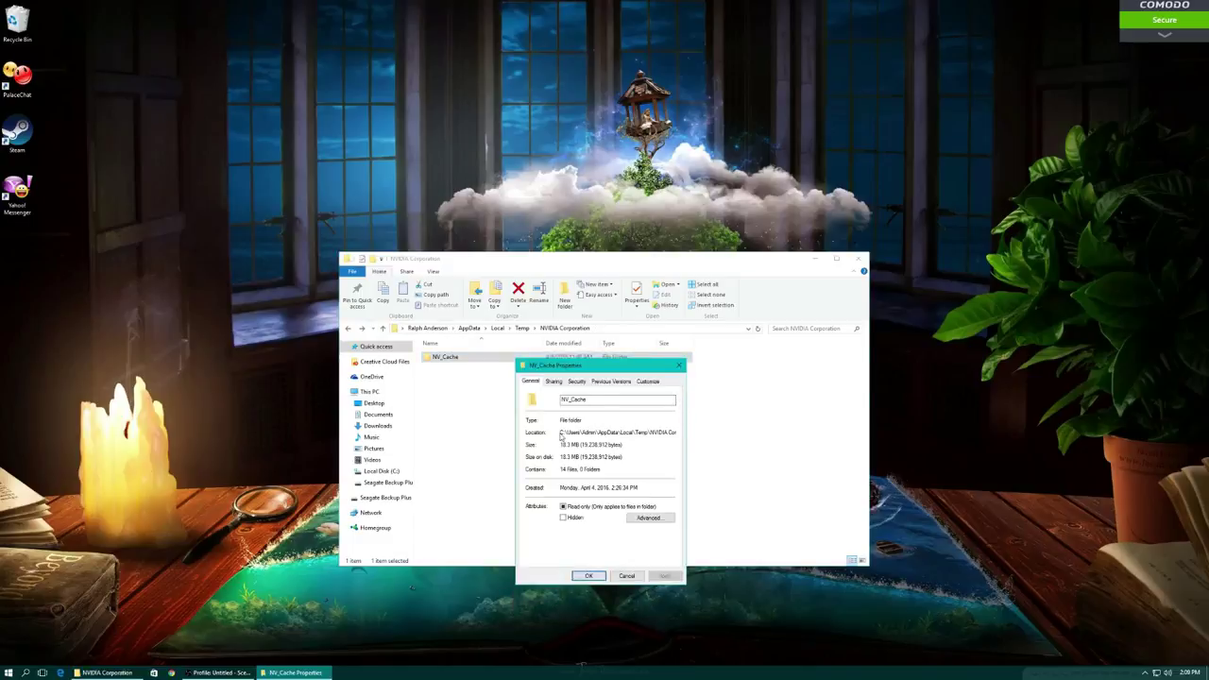
pyautogui.click(681, 367)
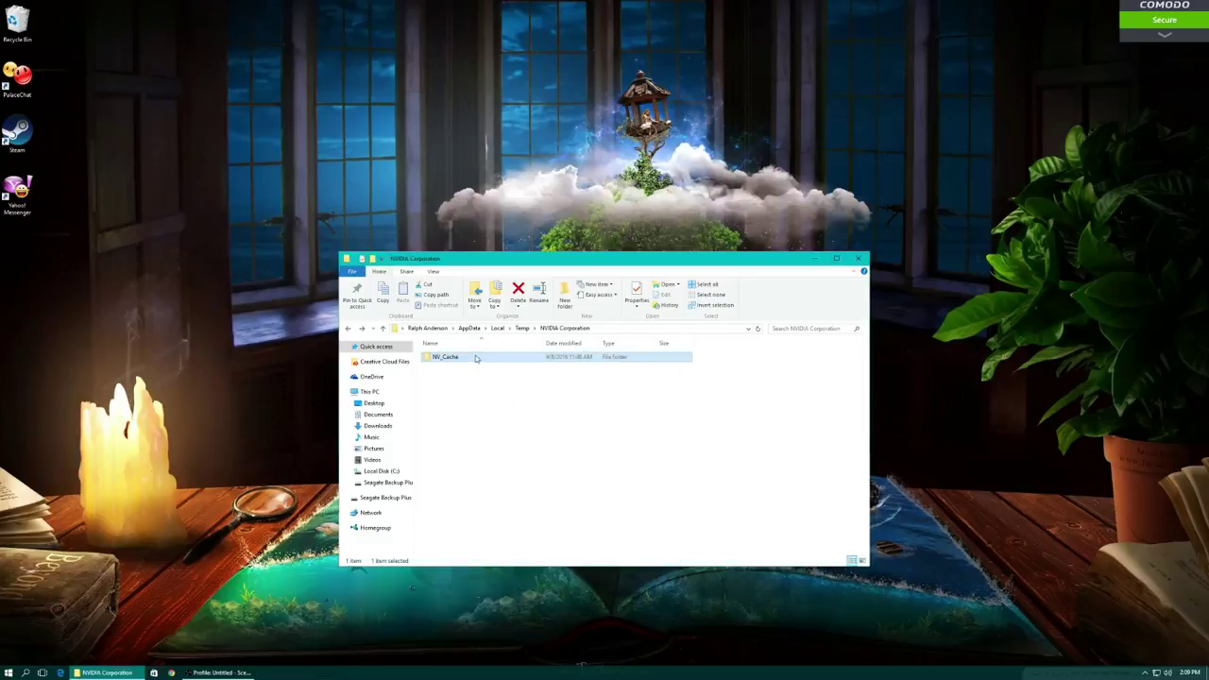
pyautogui.doubleClick(475, 357)
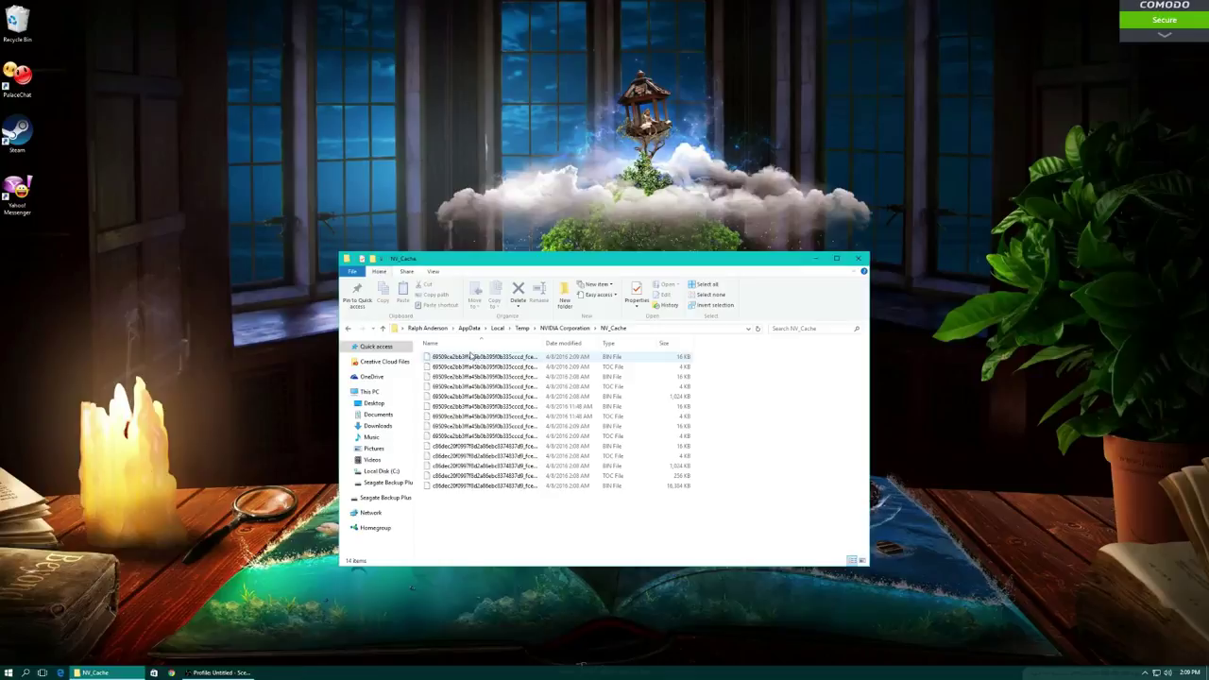
pyautogui.click(1145, 672)
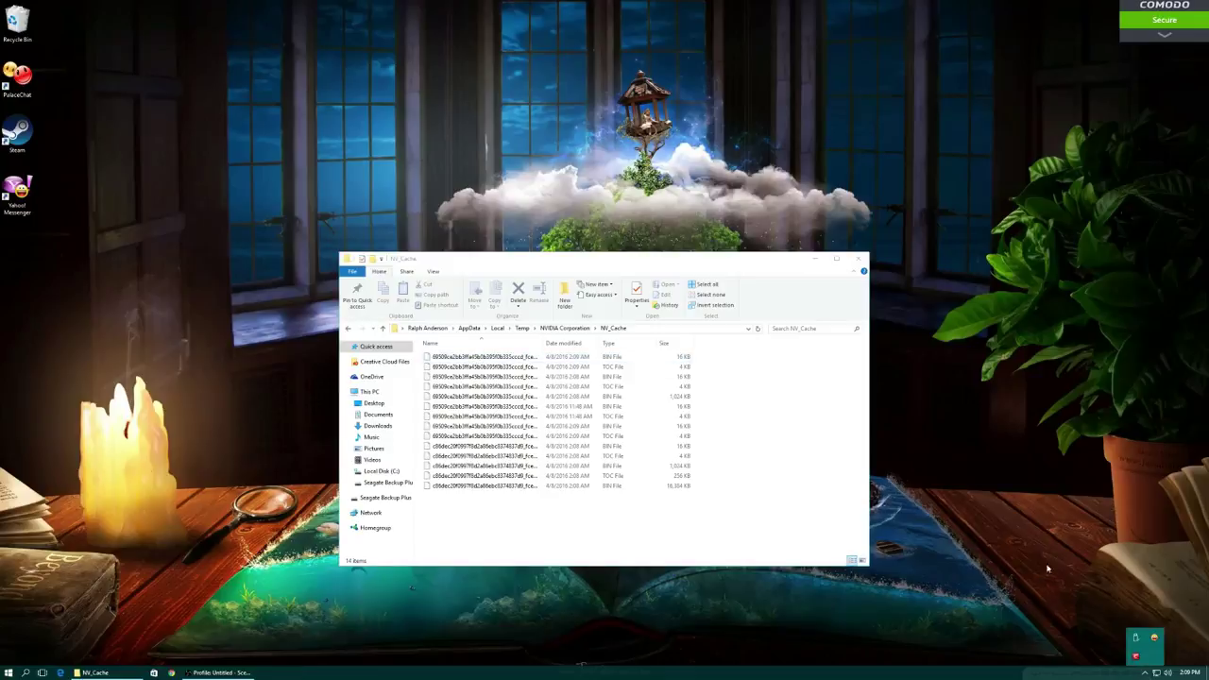
pyautogui.click(346, 329)
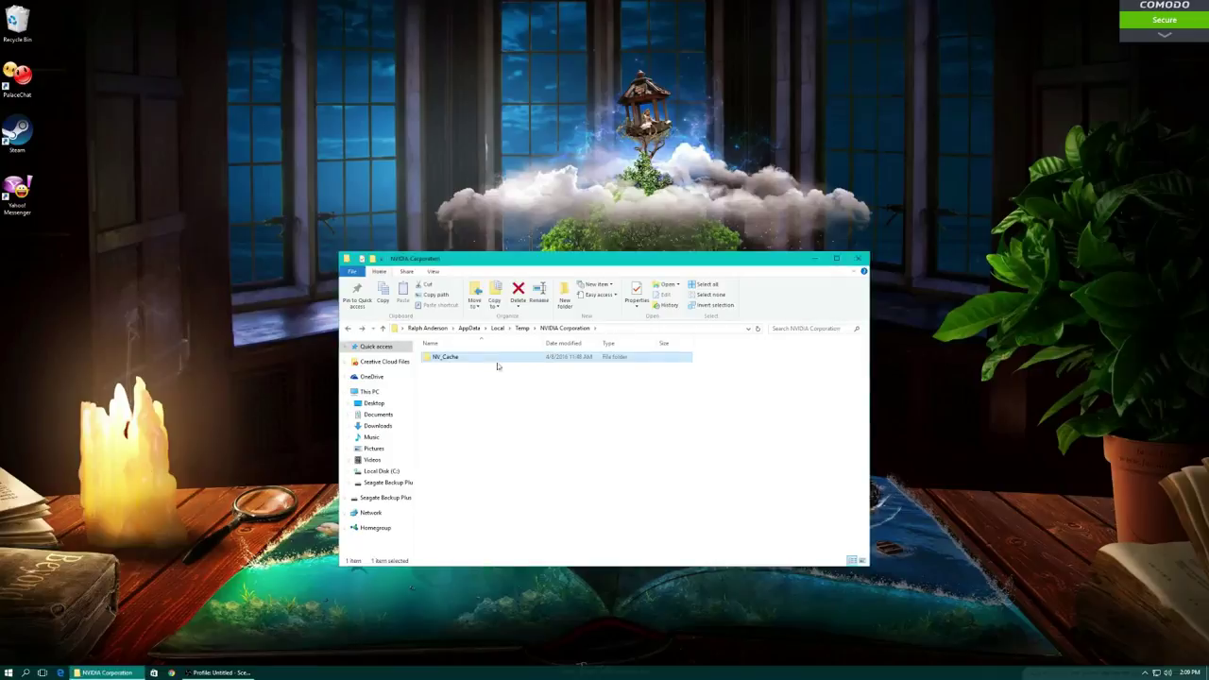
# Try to delete the NV_Cache folder, retry once, cancel the operation and close the folder window.
pyautogui.press('F2')
pyautogui.press('Return')
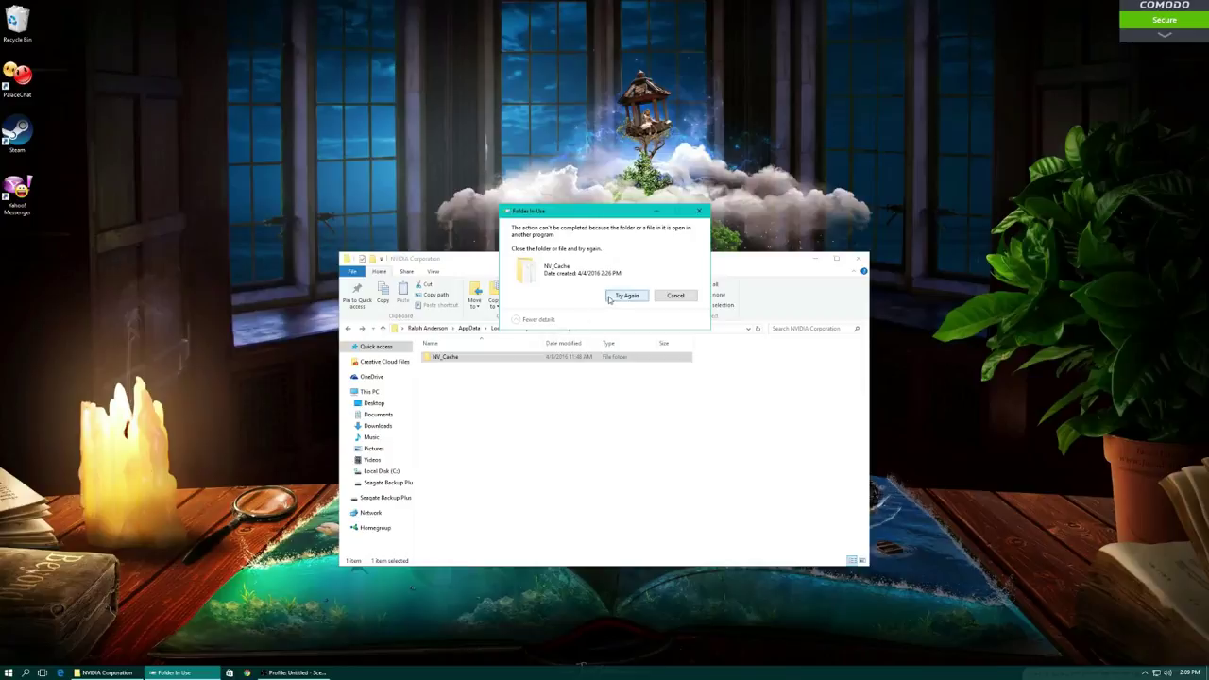
pyautogui.click(628, 295)
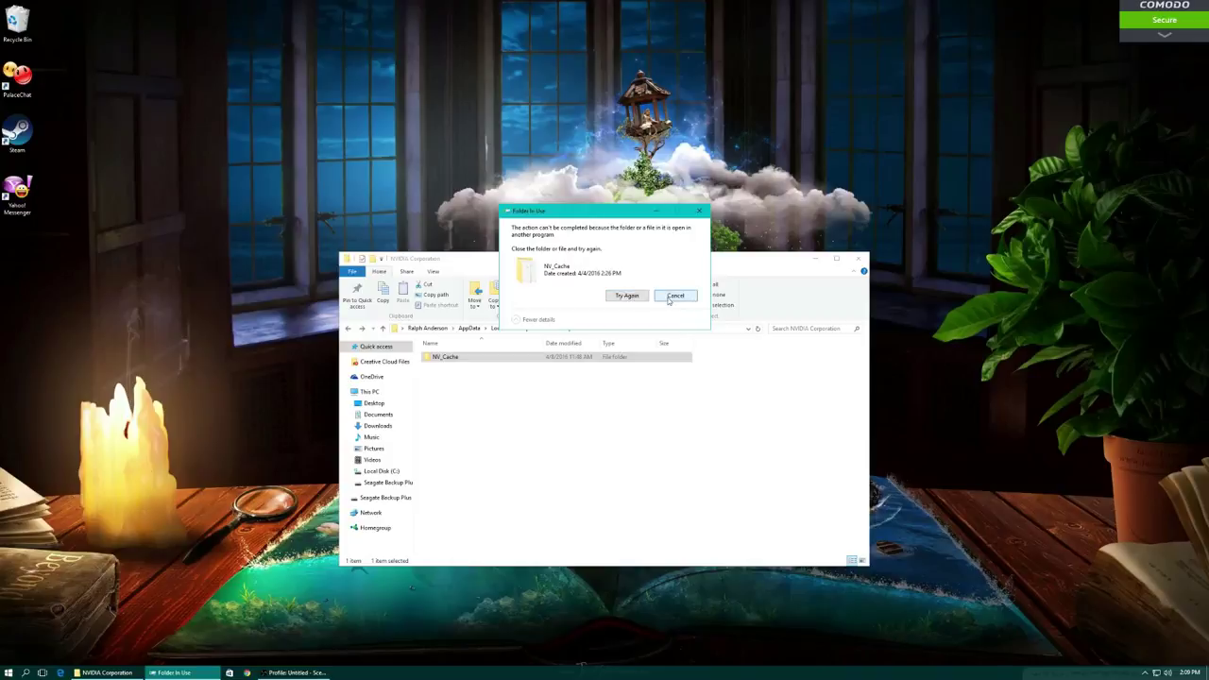
pyautogui.click(668, 299)
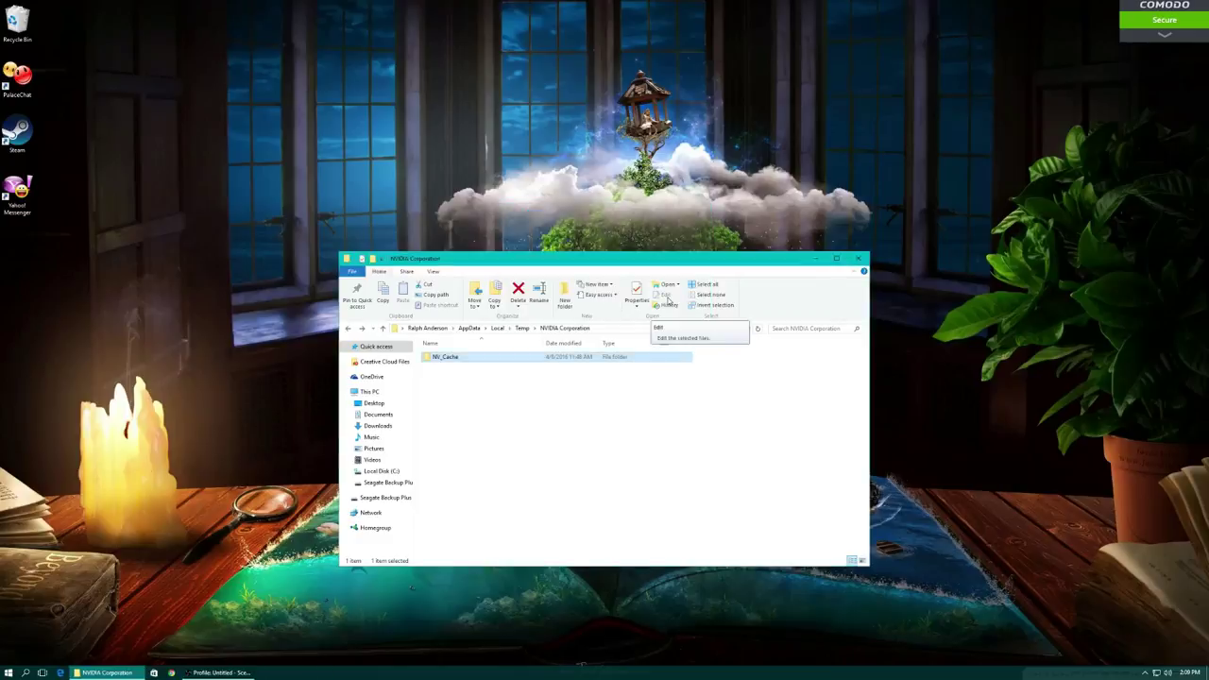
pyautogui.click(858, 258)
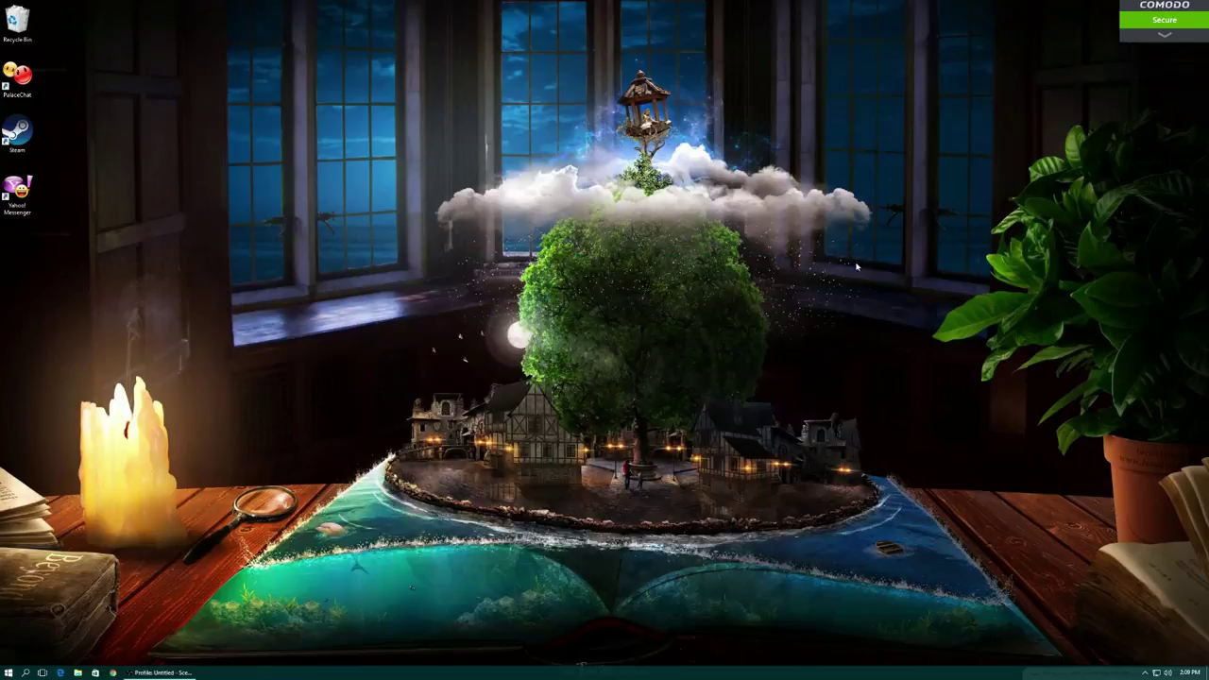
# Empty the Recycle Bin, permanently deleting all items in it.
pyautogui.rightClick(17, 23)
pyautogui.click(57, 44)
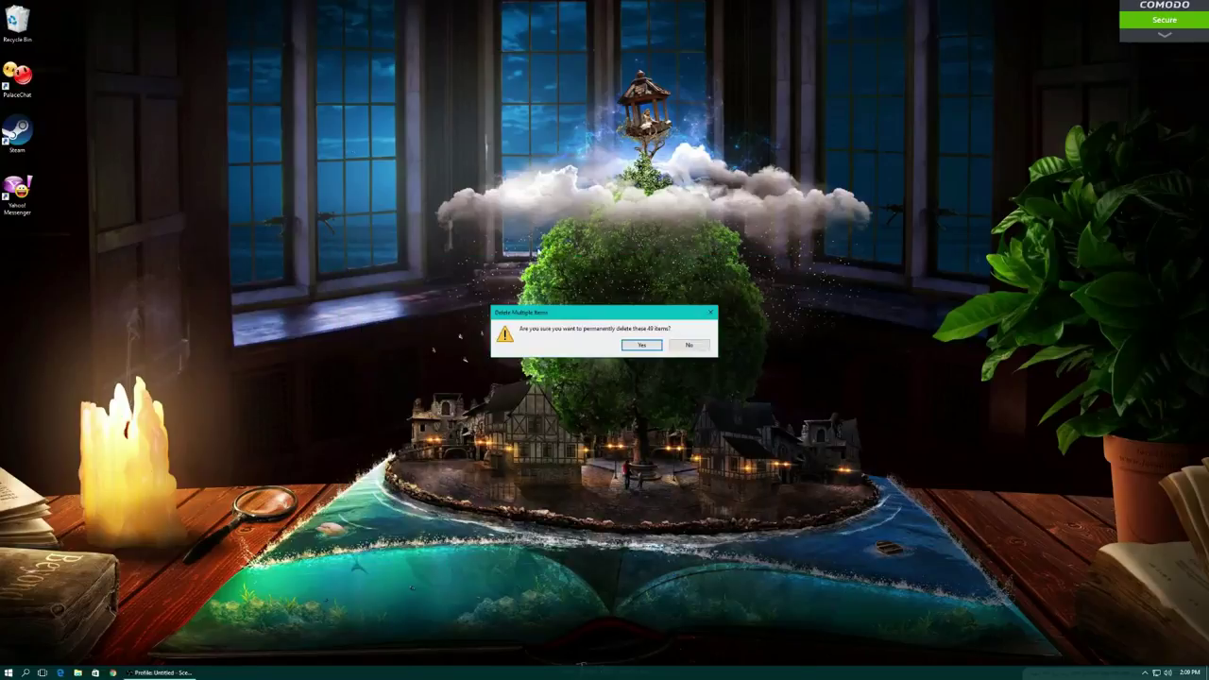
pyautogui.click(636, 347)
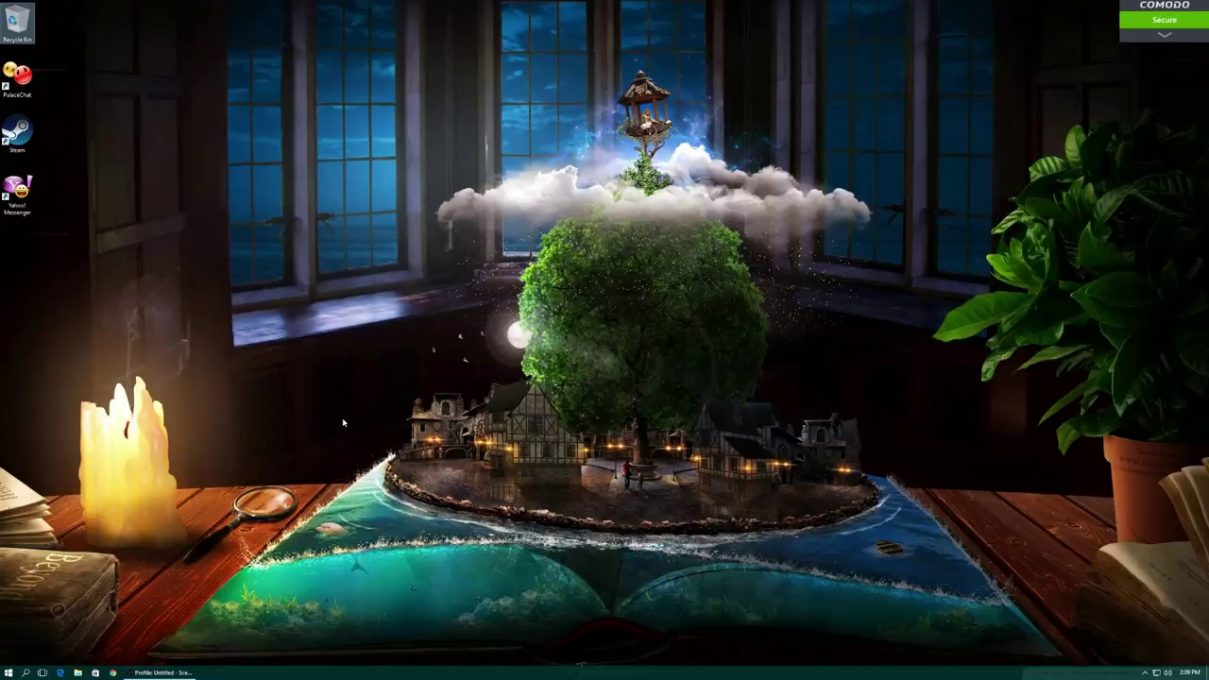
pyautogui.press('super+r')
pyautogui.write('disk')
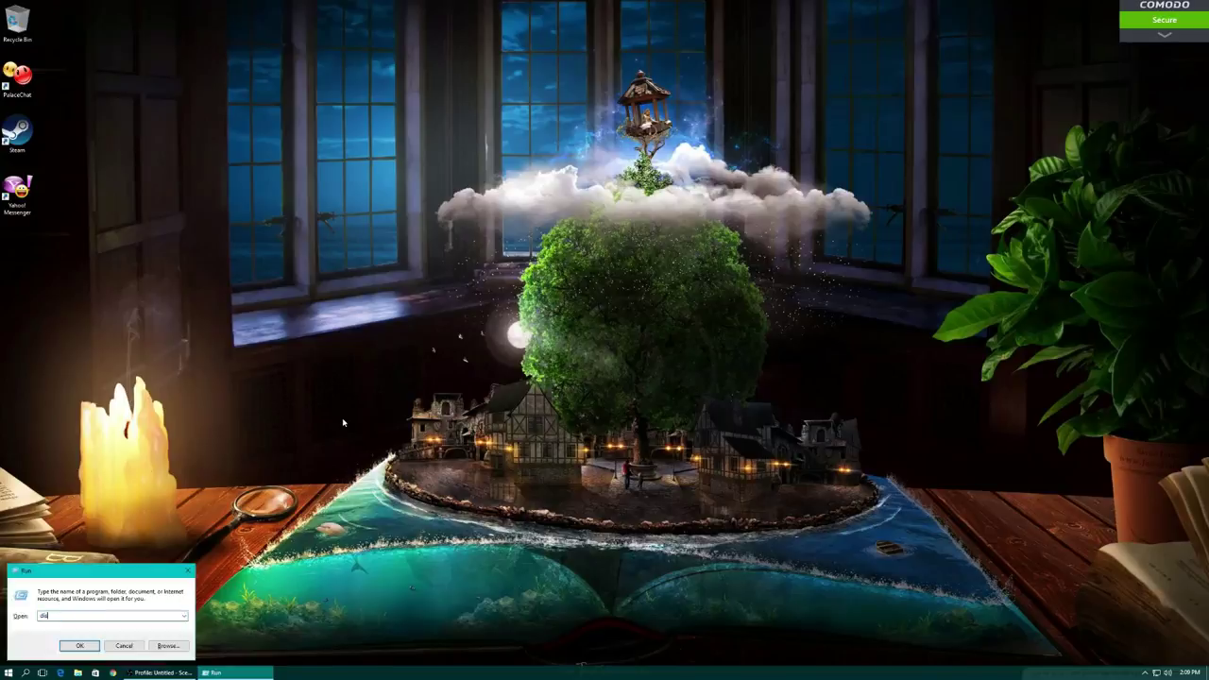
pyautogui.click(127, 649)
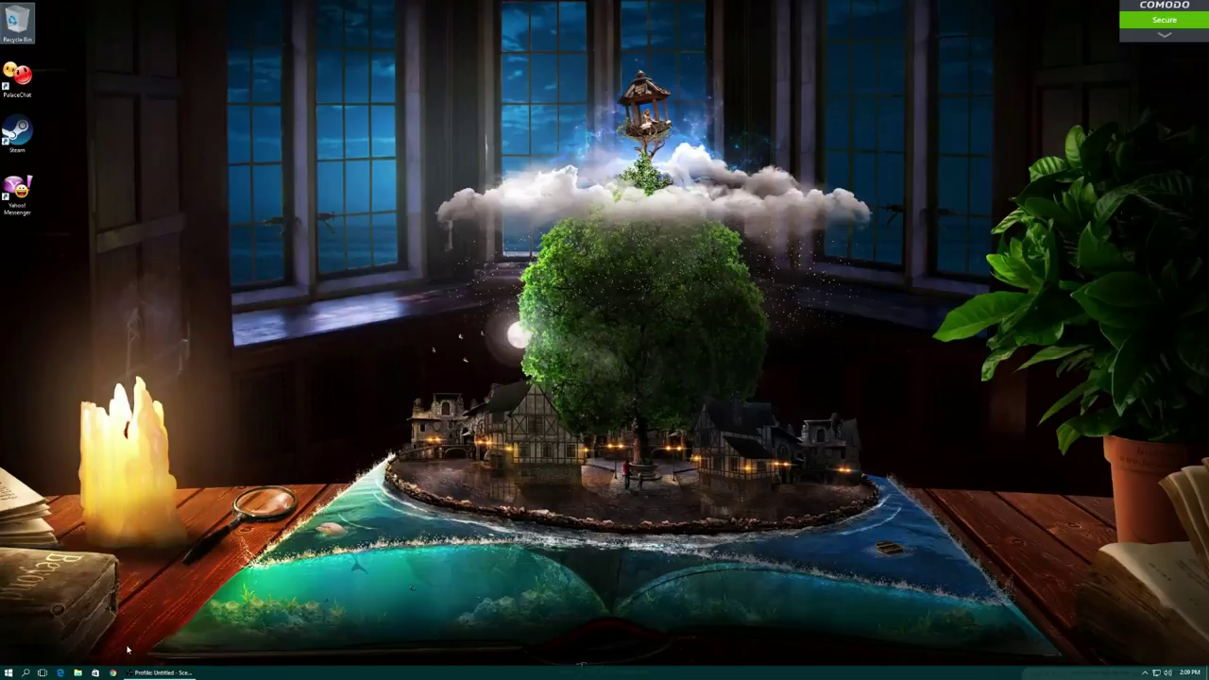
pyautogui.click(323, 427)
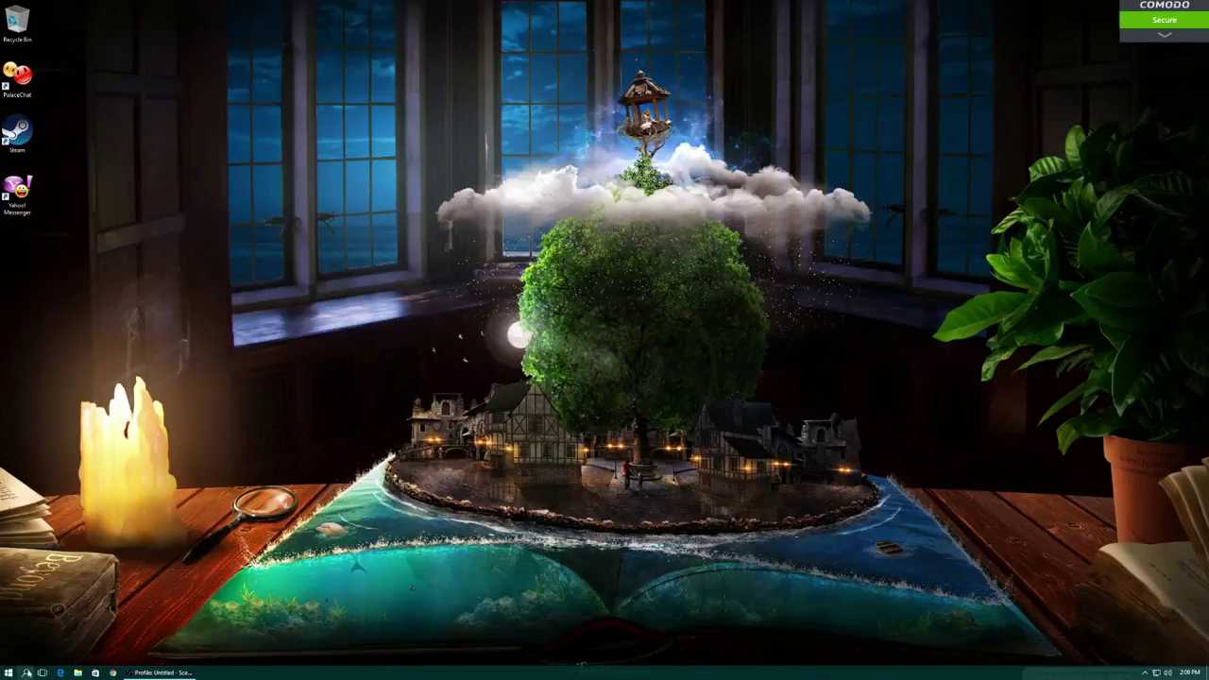
pyautogui.click(27, 673)
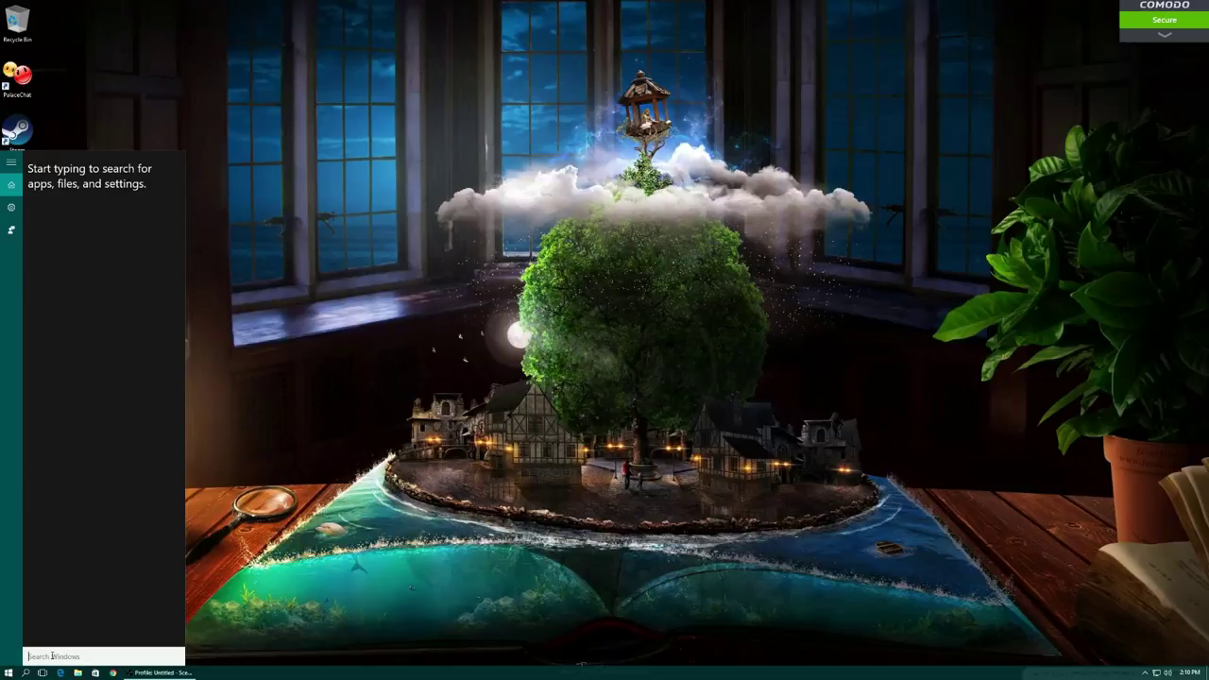
pyautogui.click(7, 672)
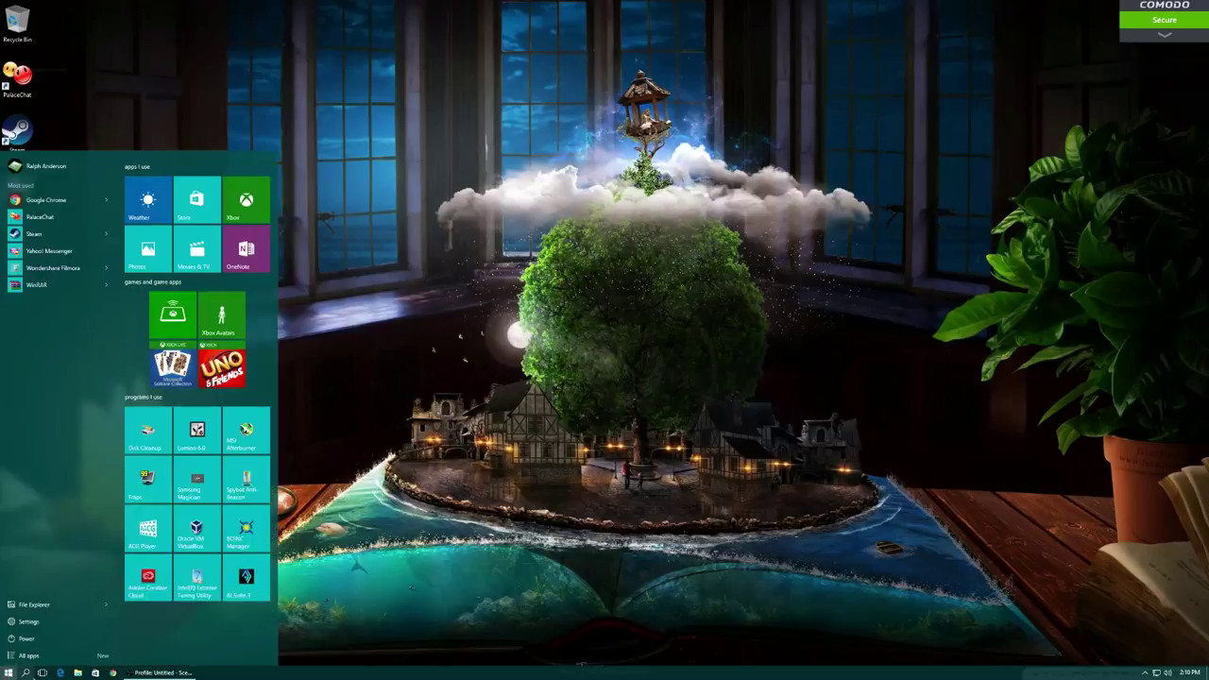
pyautogui.click(337, 545)
# Try to find the Disk Cleanup app by searching Windows for "disk".
pyautogui.click(26, 672)
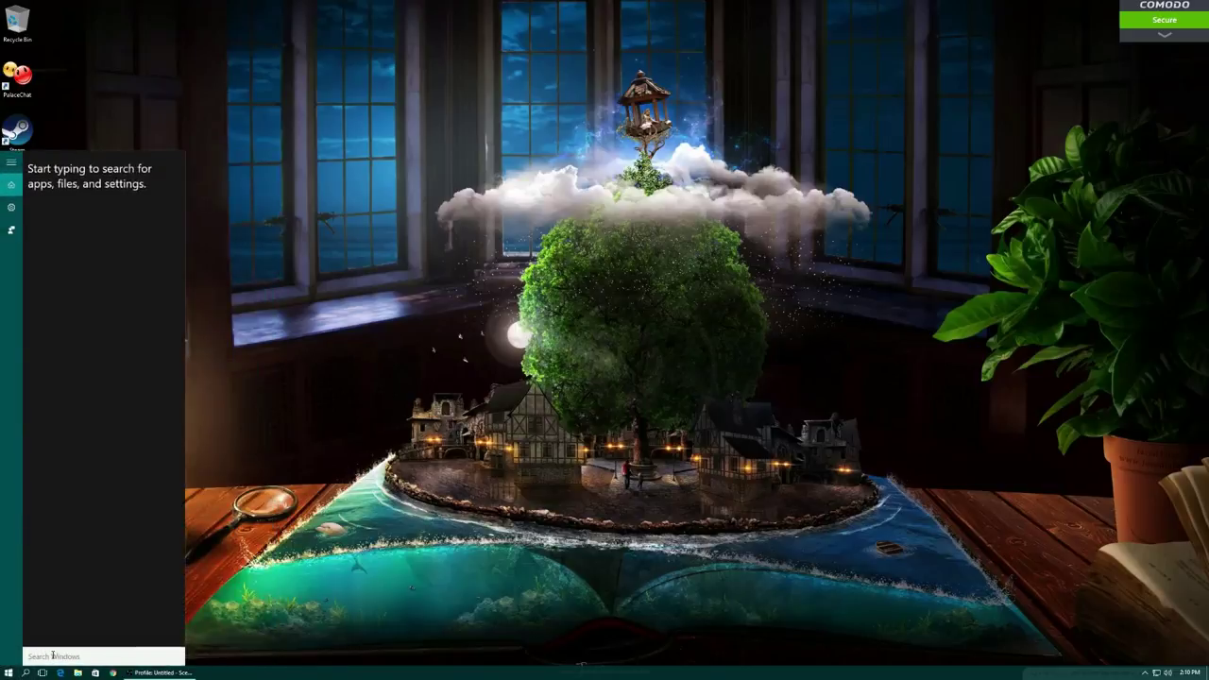
pyautogui.write('disk')
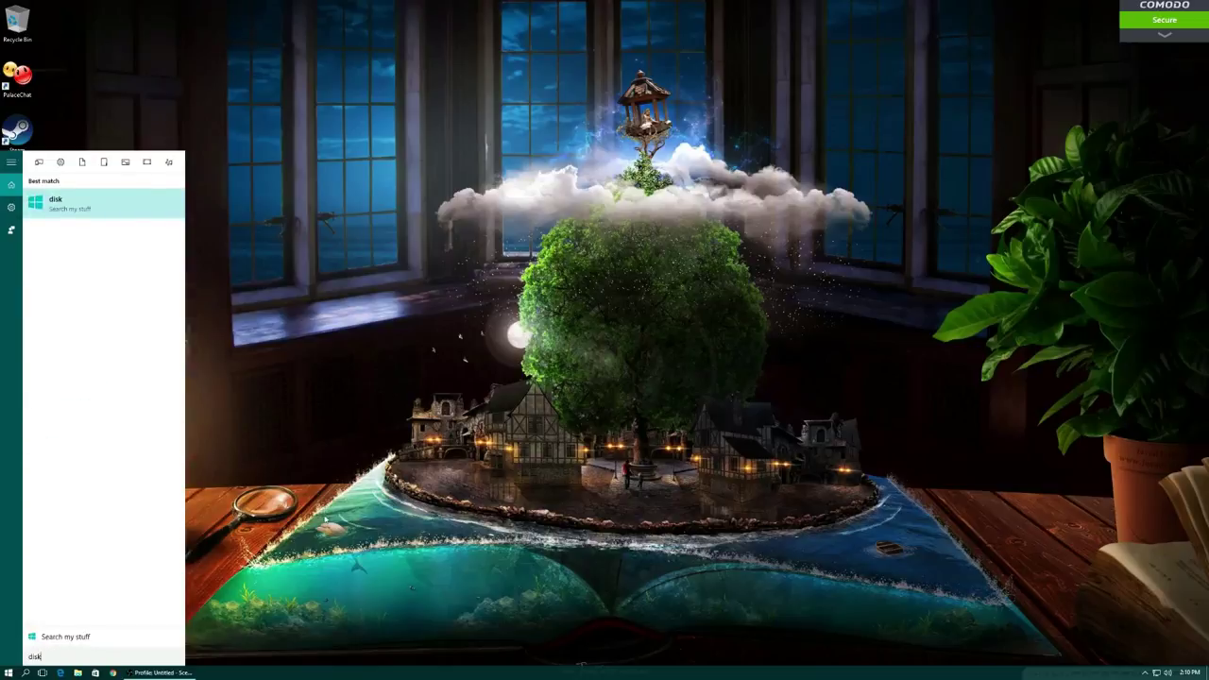
pyautogui.press('Escape')
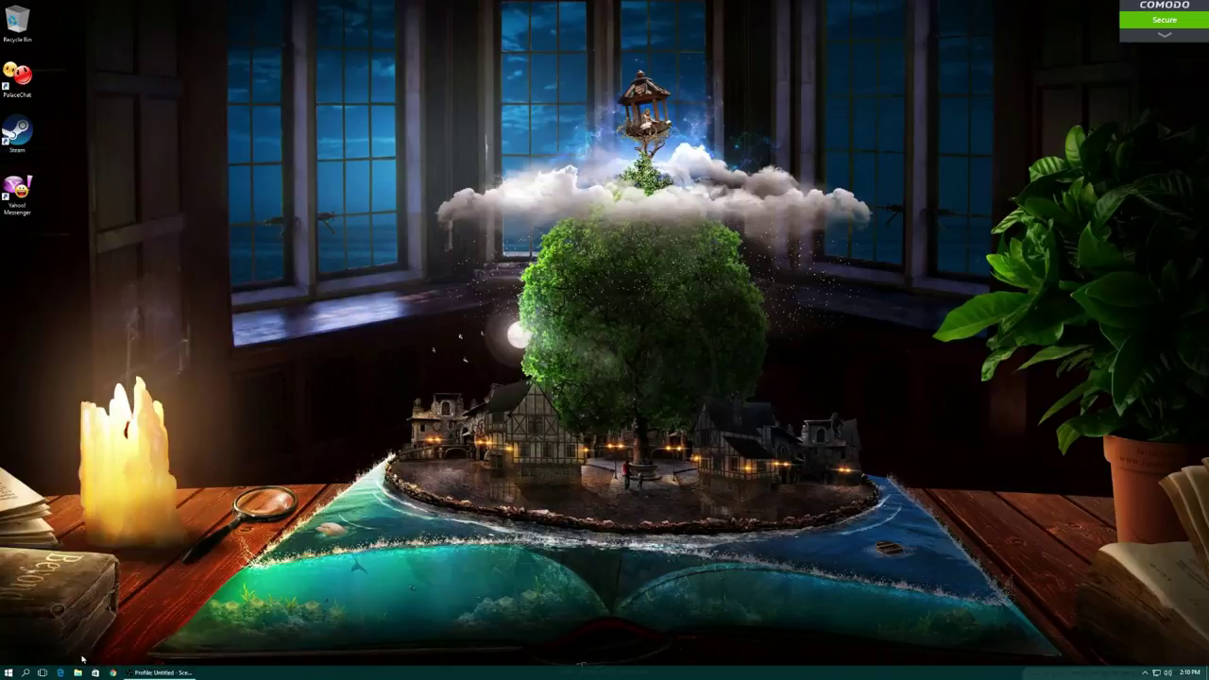
pyautogui.click(25, 673)
pyautogui.write('disk')
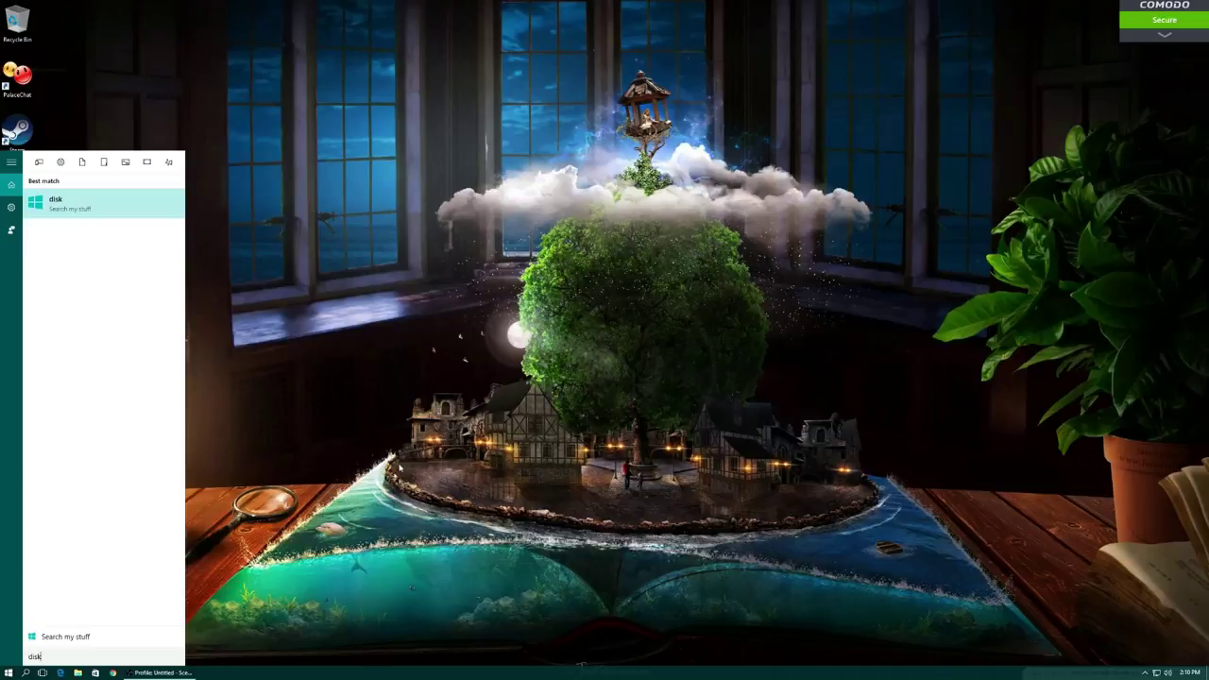
pyautogui.click(343, 442)
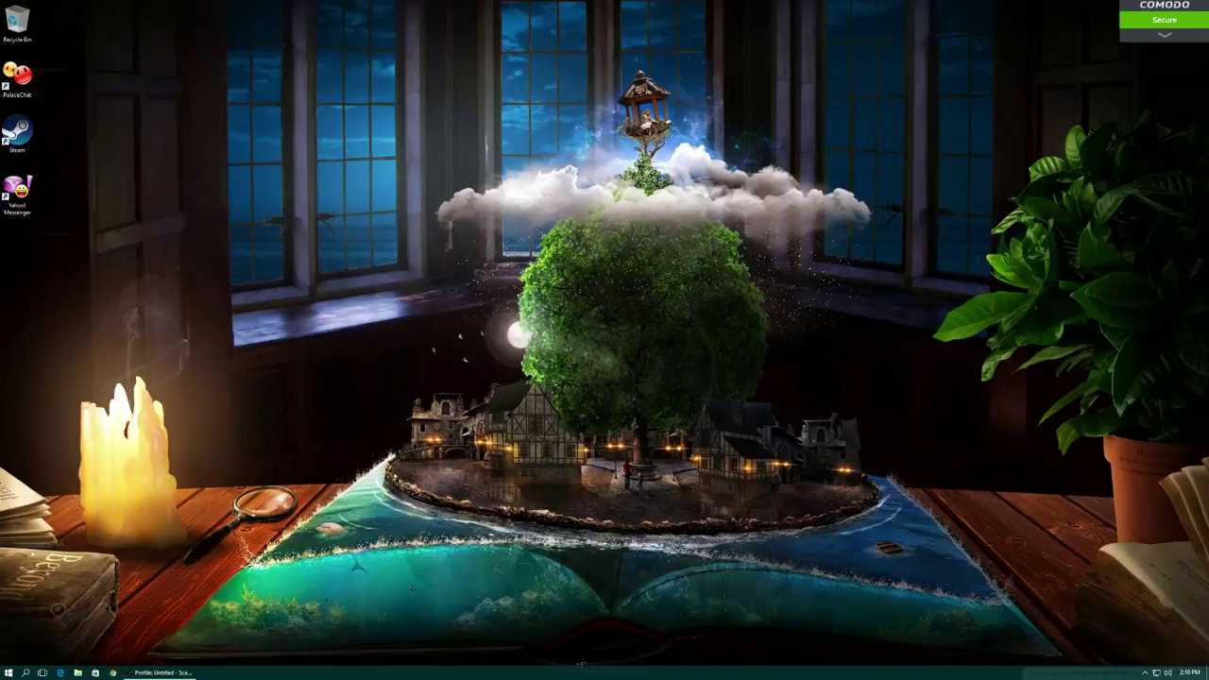
pyautogui.click(26, 673)
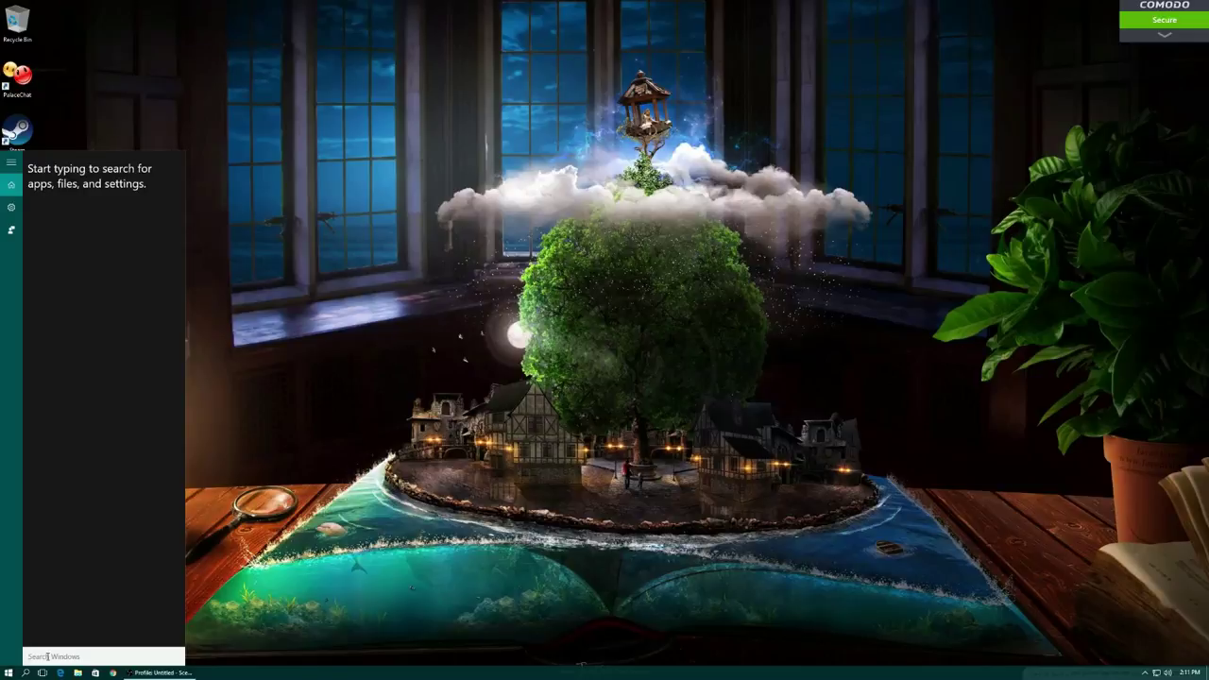
pyautogui.write('disk')
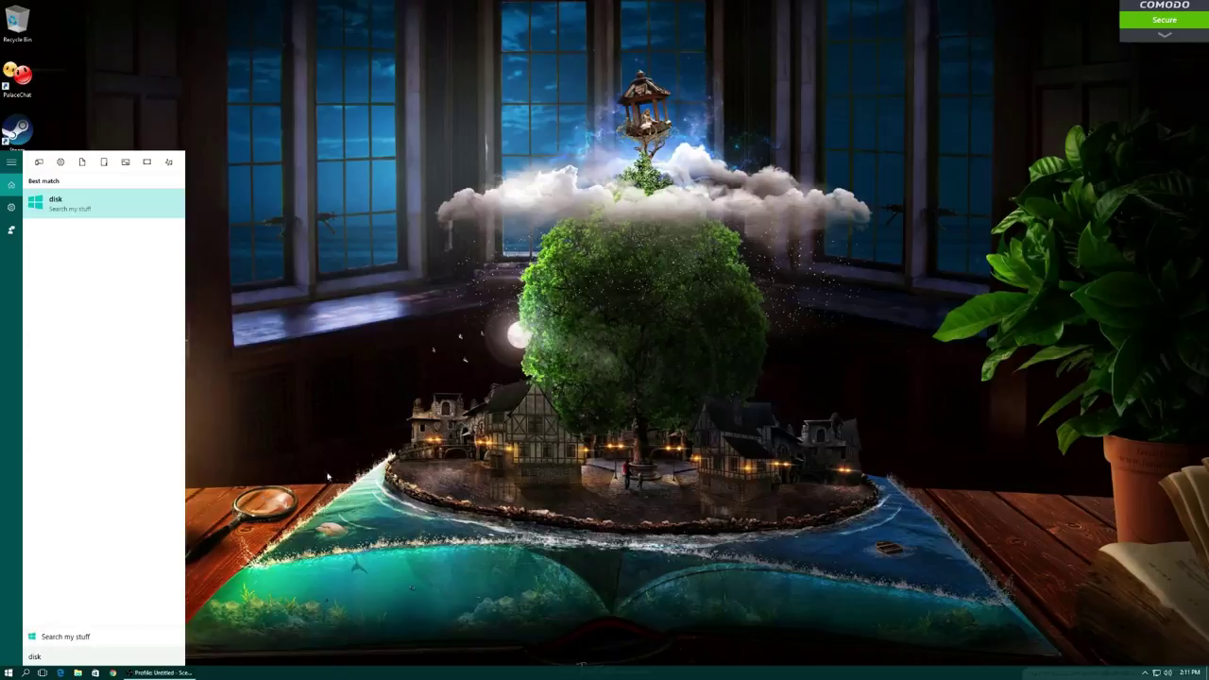
pyautogui.click(375, 456)
pyautogui.click(29, 674)
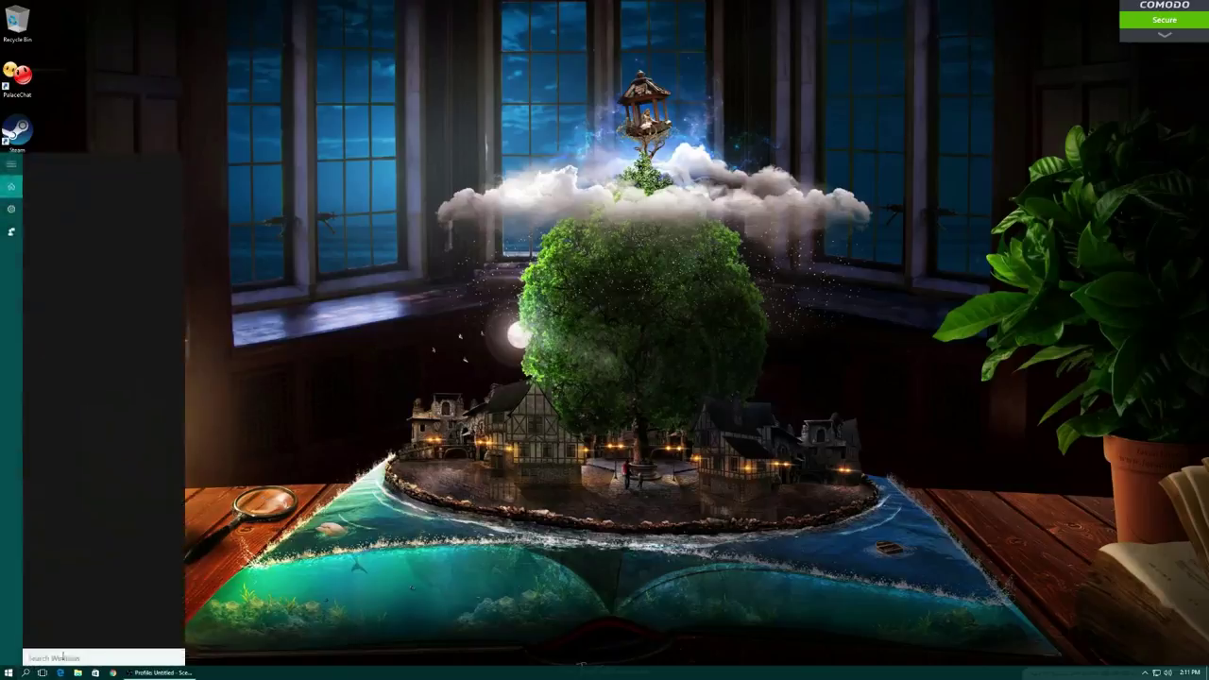
pyautogui.click(64, 654)
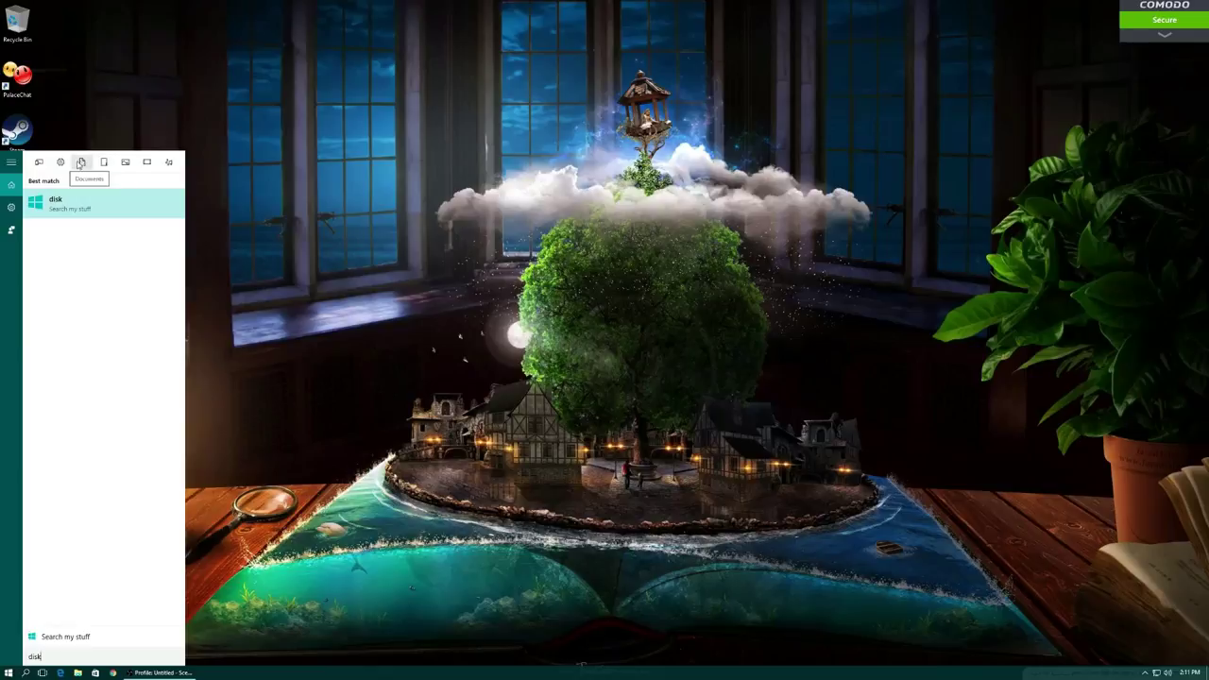
pyautogui.click(317, 483)
# Search Windows for "disk" to locate Disk Cleanup, and launch the app from its pinned Start tile.
pyautogui.click(25, 672)
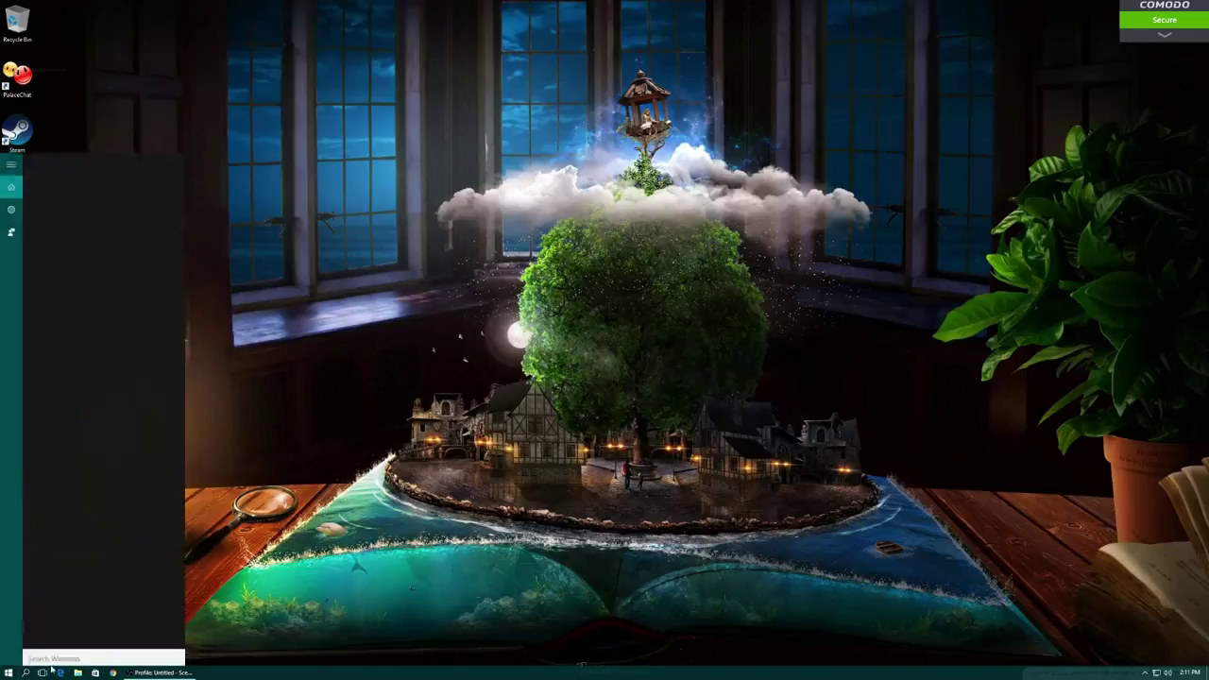
pyautogui.write('disk')
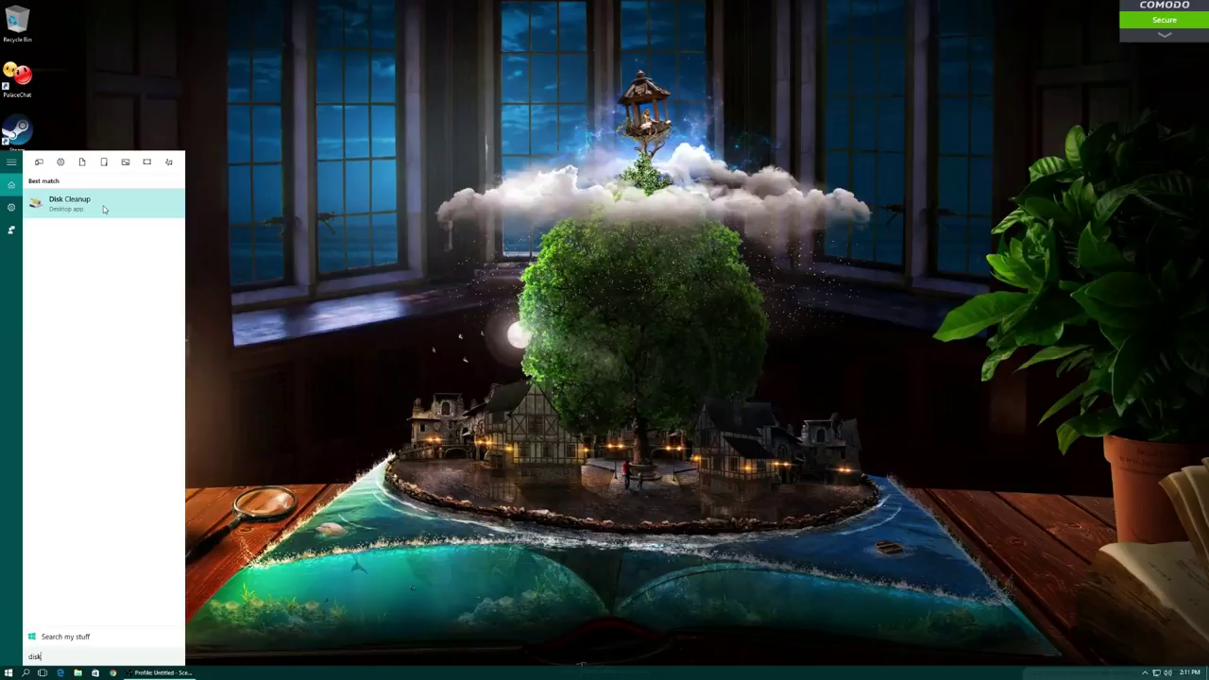
pyautogui.click(7, 672)
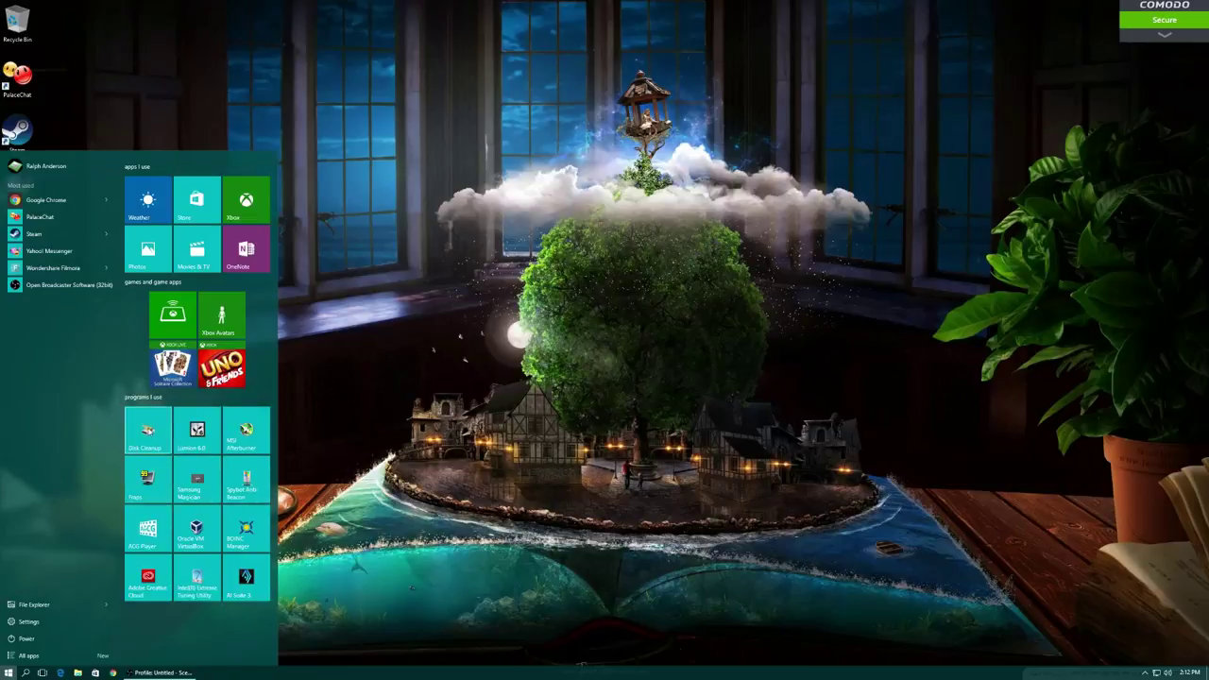
pyautogui.click(149, 432)
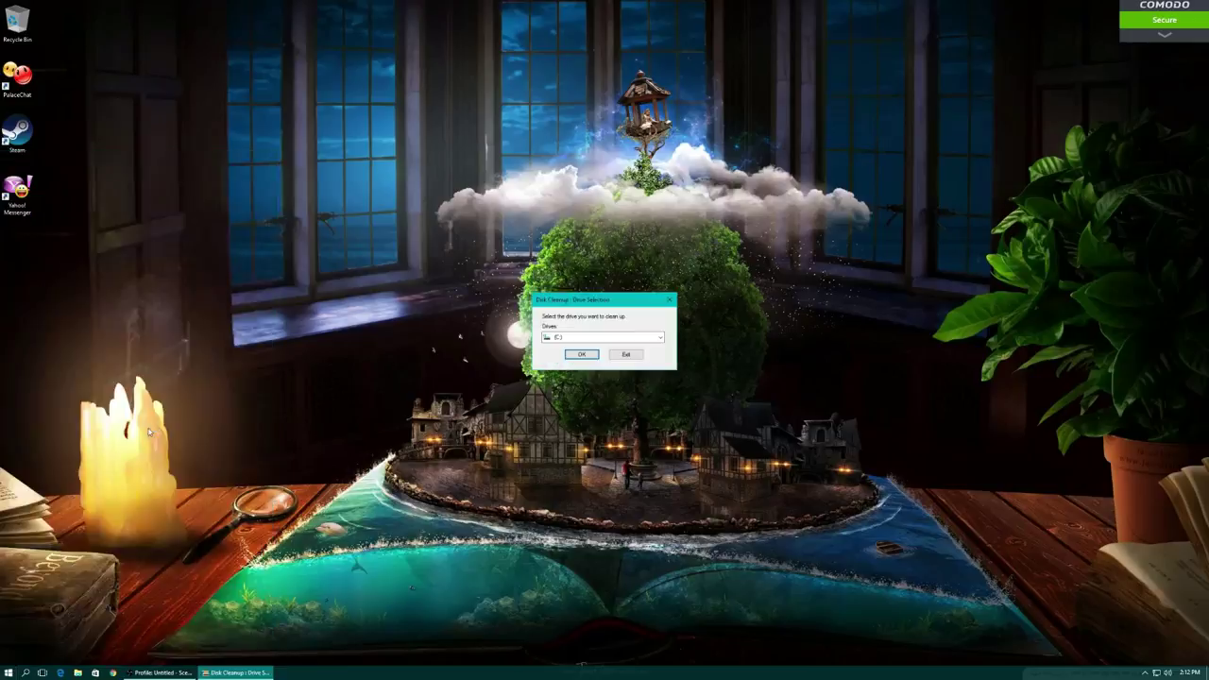
# Scan drive C: with Disk Cleanup, review the checked file categories and permanently delete those files.
pyautogui.click(585, 356)
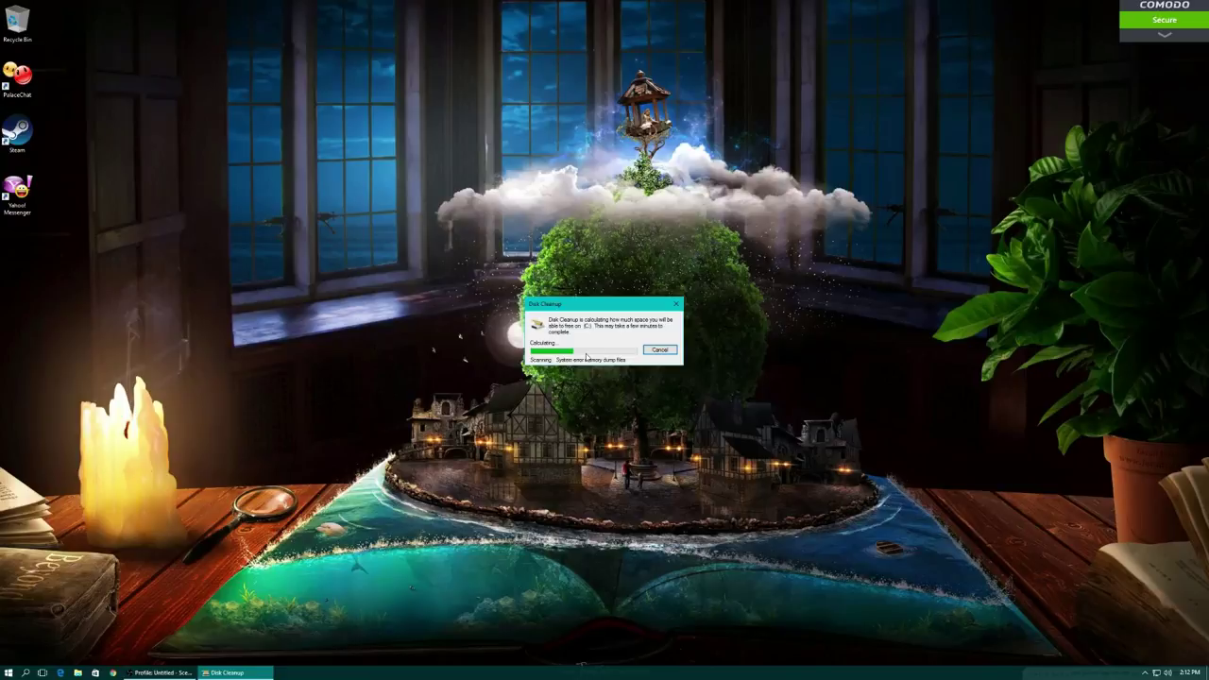
pyautogui.moveTo(146, 34); pyautogui.dragTo(440, 116)
pyautogui.scroll(-1, 487, 191)
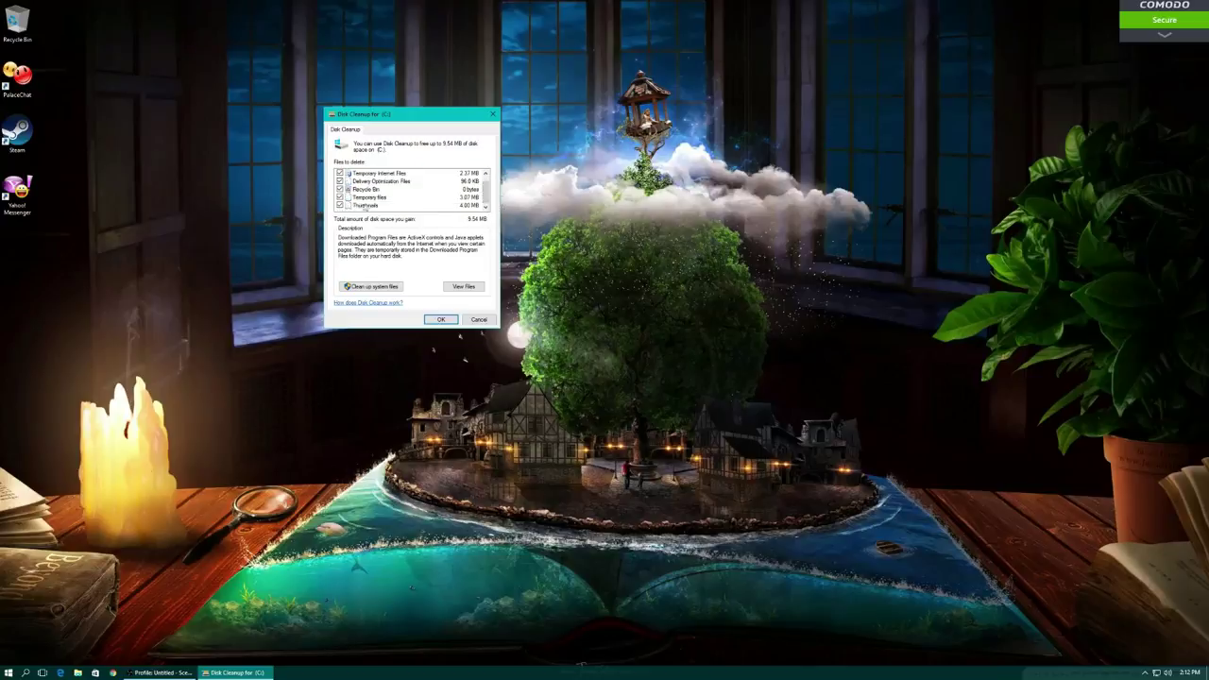
pyautogui.click(486, 173)
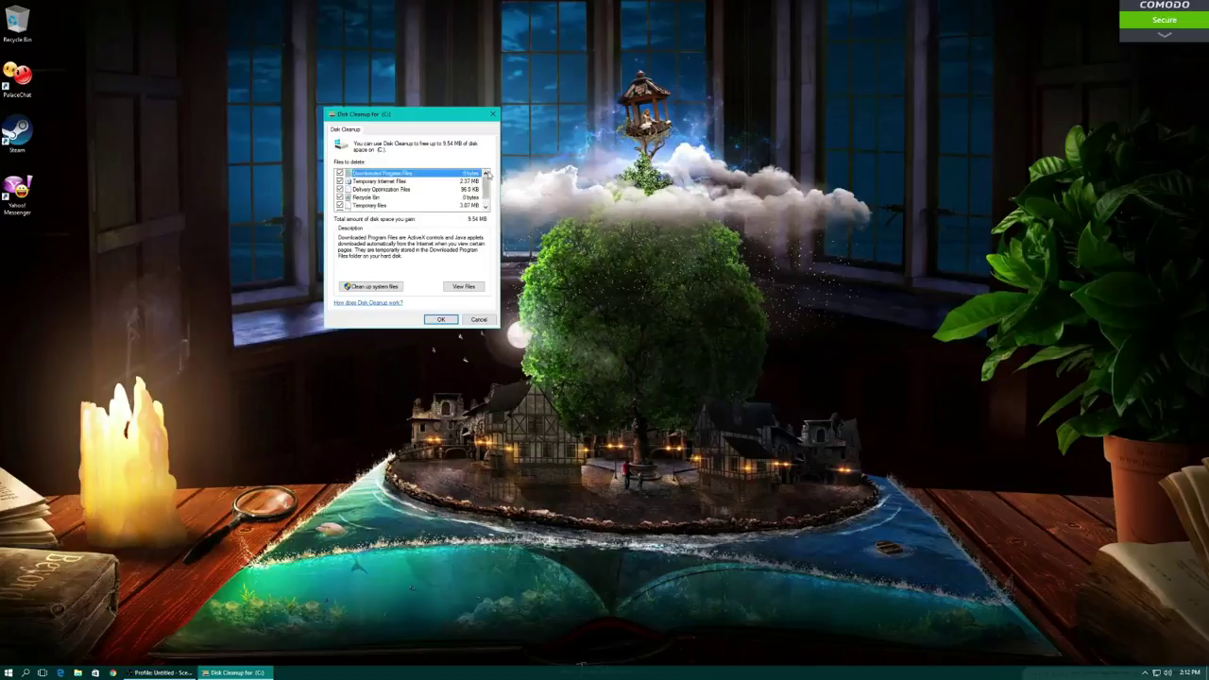
pyautogui.scroll(-1, 487, 193)
pyautogui.click(441, 319)
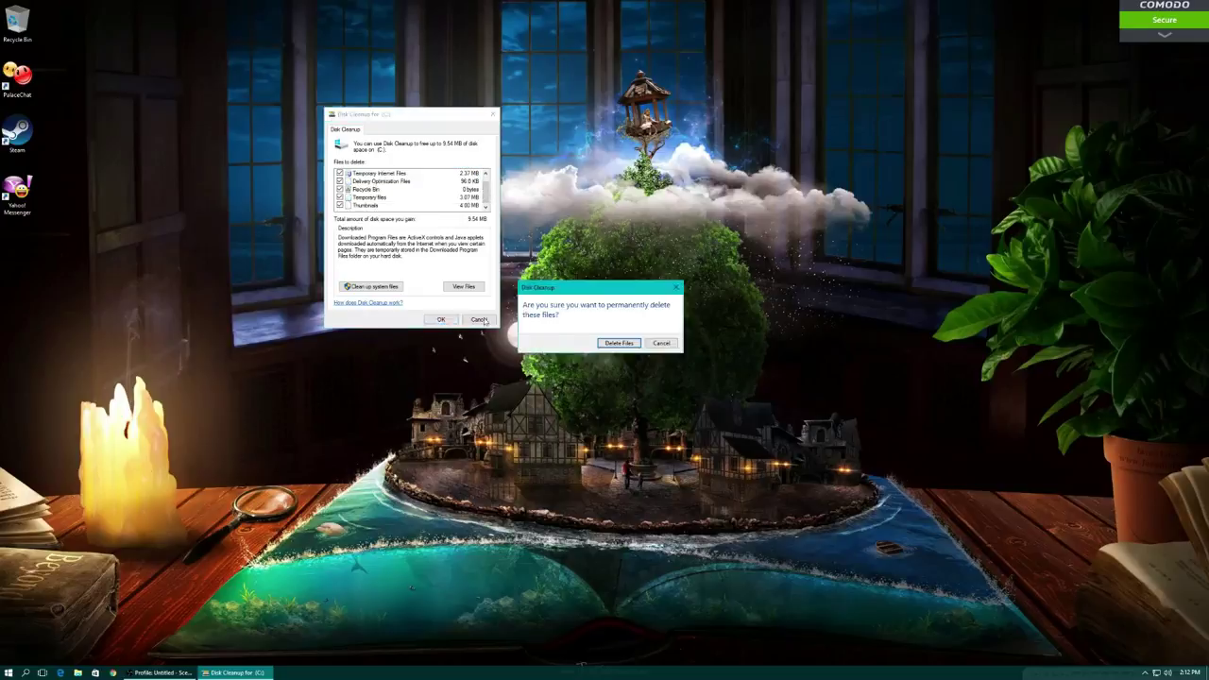
pyautogui.click(619, 343)
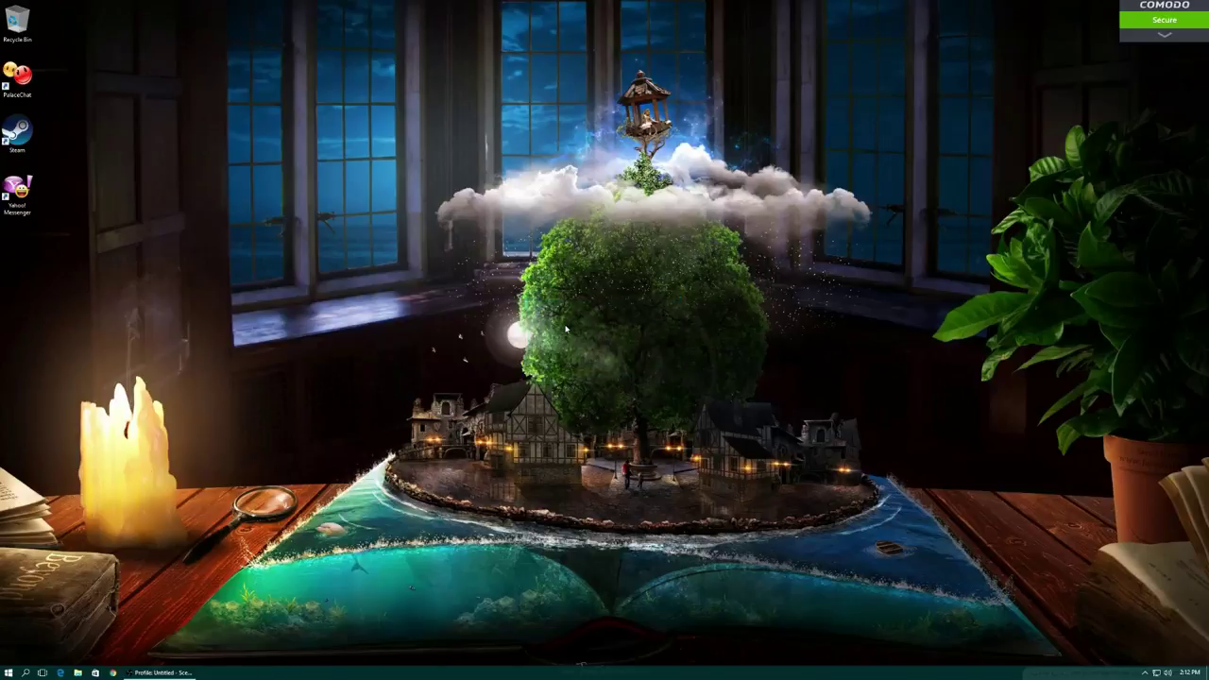
# Run Disk Cleanup on drive C: a second time and permanently delete the checked files.
pyautogui.click(9, 673)
pyautogui.click(154, 429)
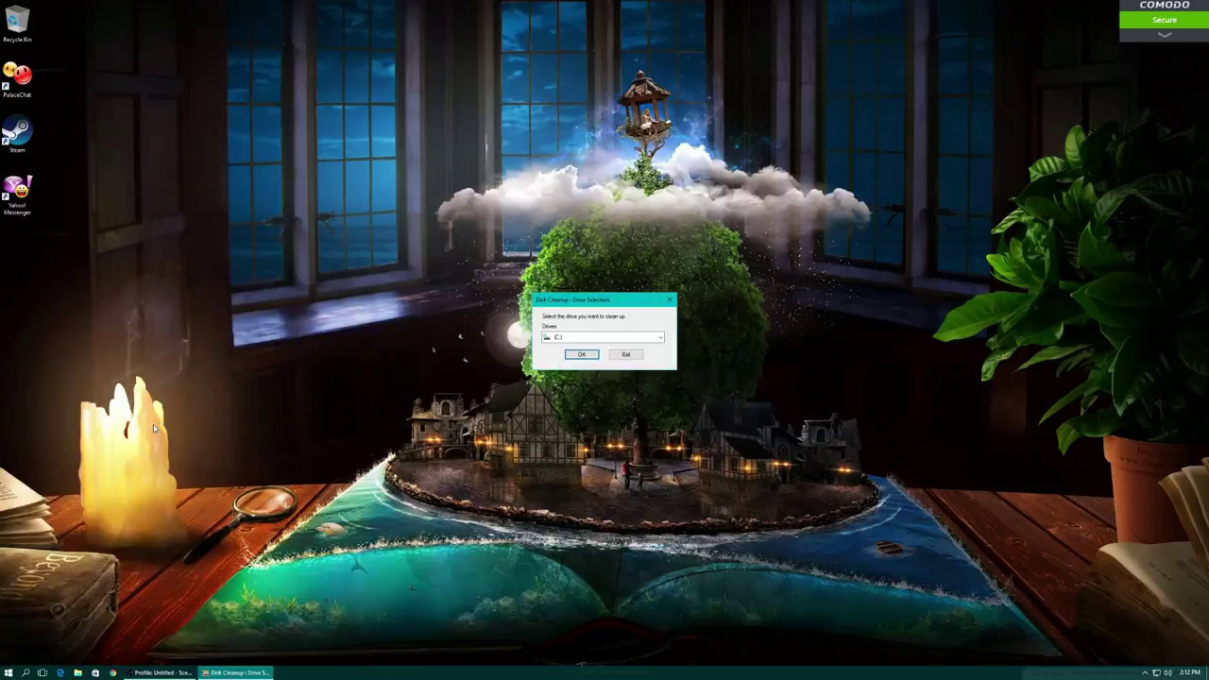
pyautogui.click(579, 356)
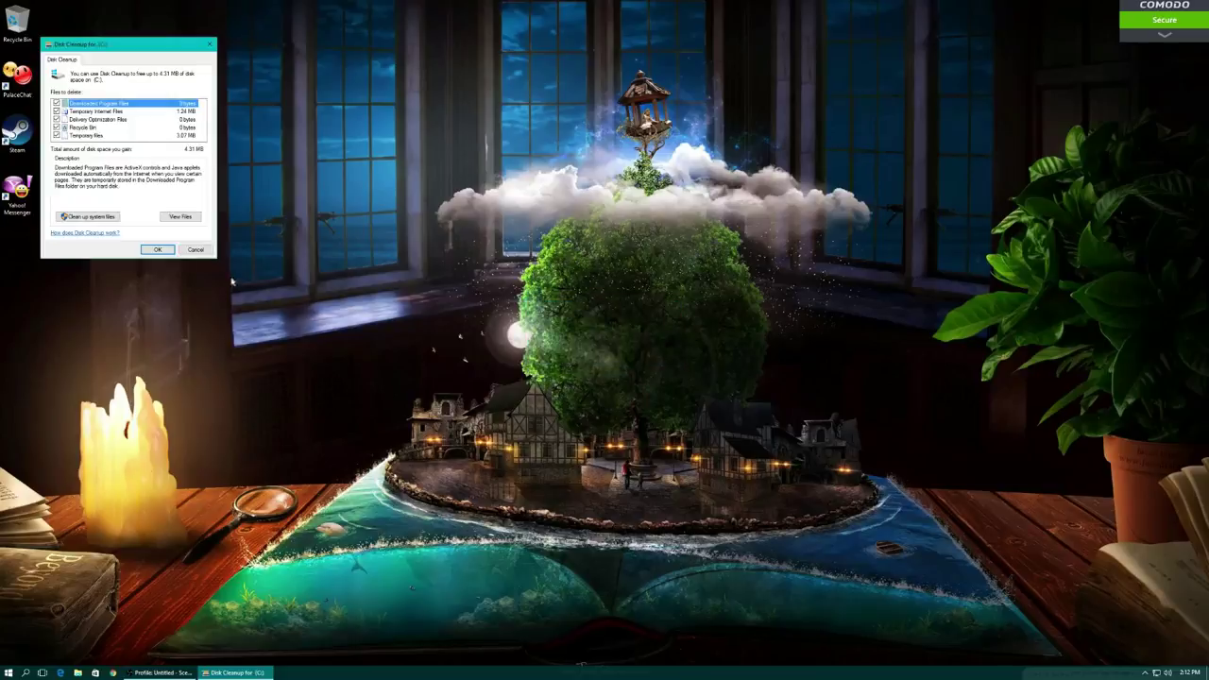
pyautogui.click(158, 250)
pyautogui.click(616, 342)
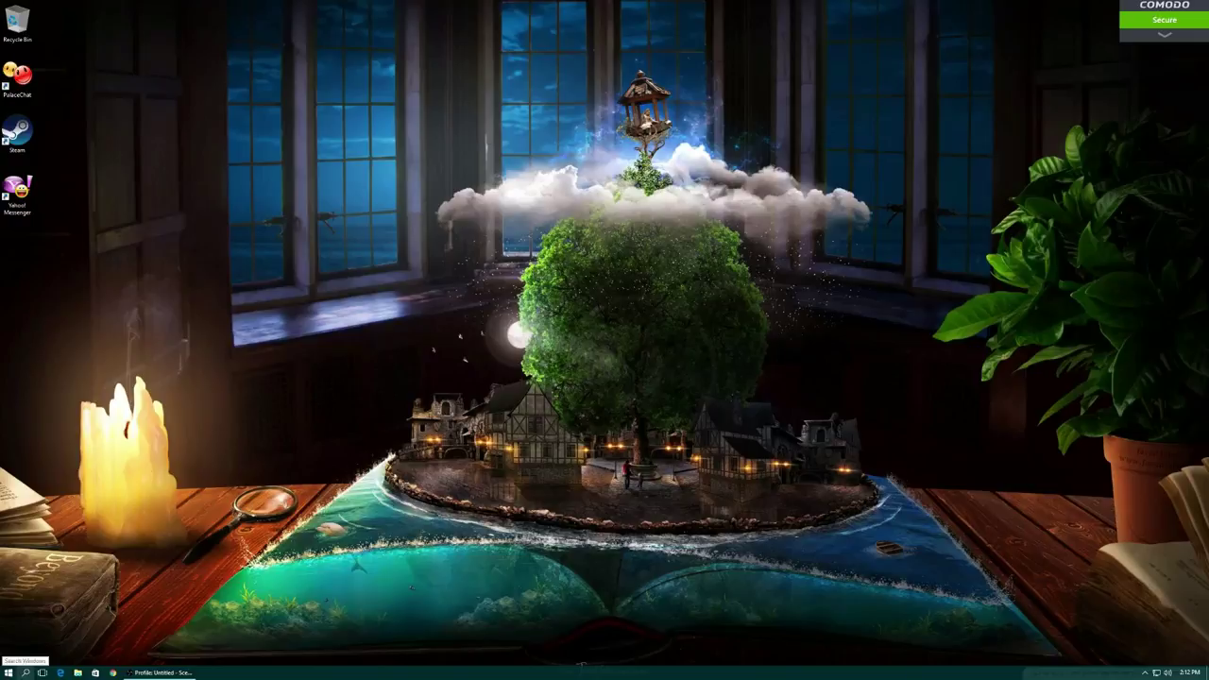
# Relaunch Disk Cleanup for drive C: and rescan it with system files included.
pyautogui.click(7, 673)
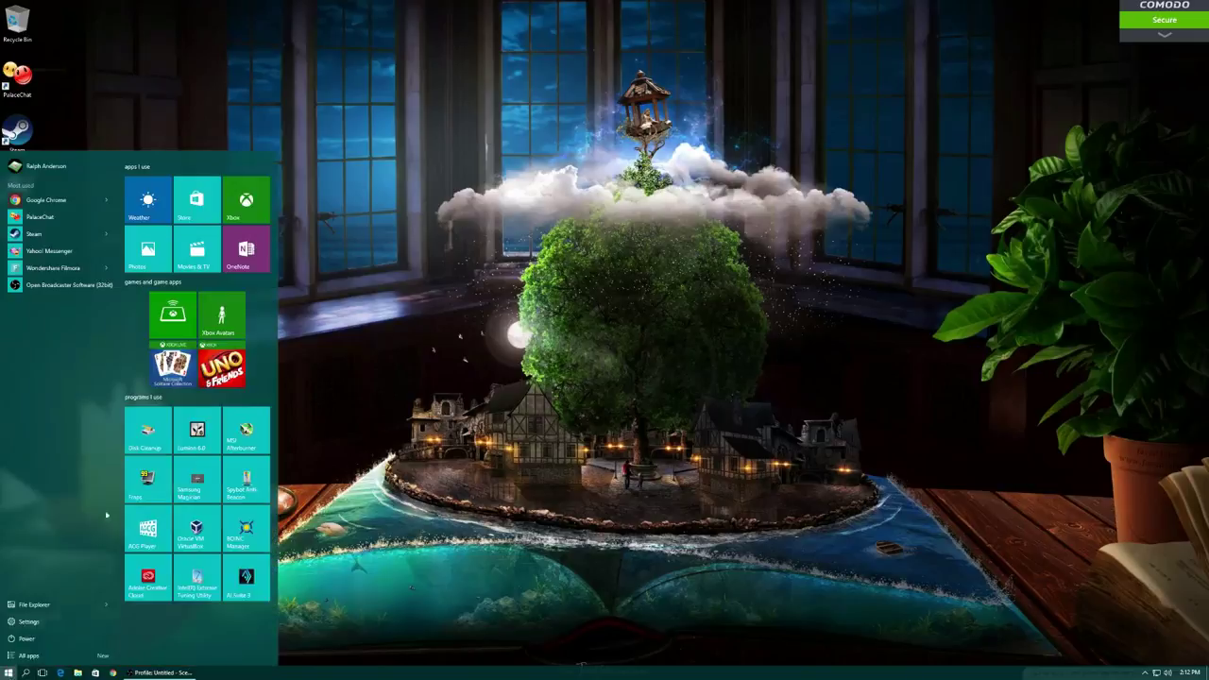
pyautogui.click(146, 435)
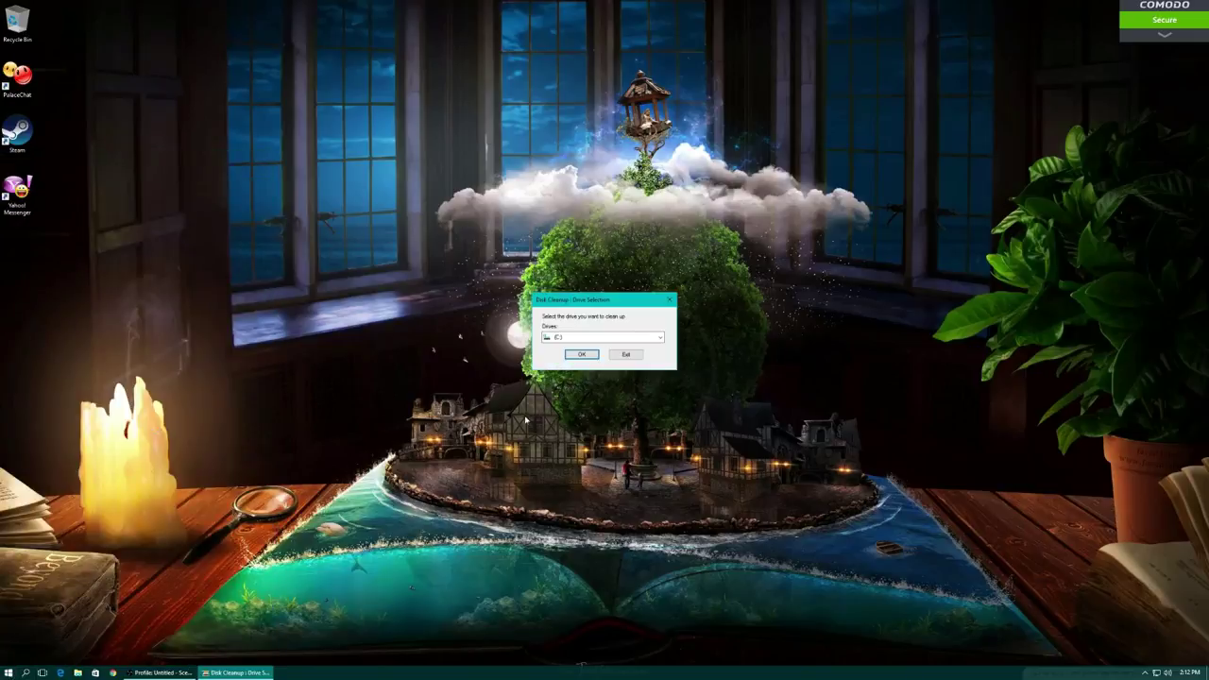
pyautogui.click(595, 338)
pyautogui.click(593, 347)
pyautogui.click(572, 357)
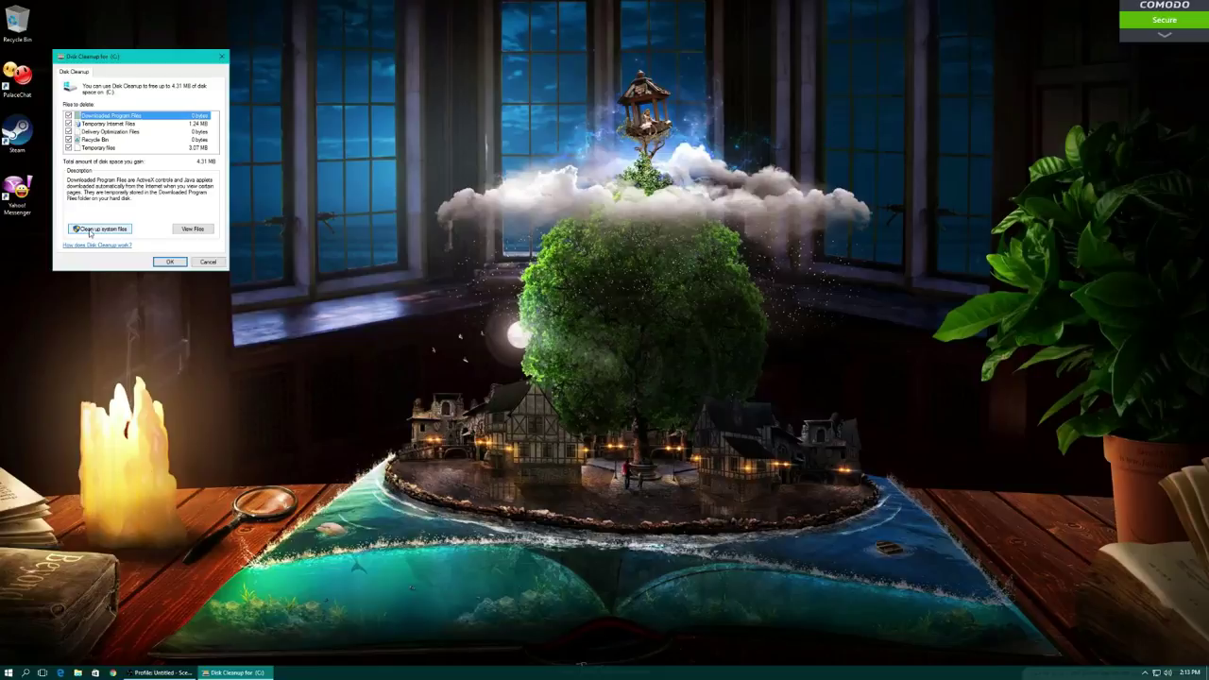
pyautogui.click(89, 229)
pyautogui.click(580, 357)
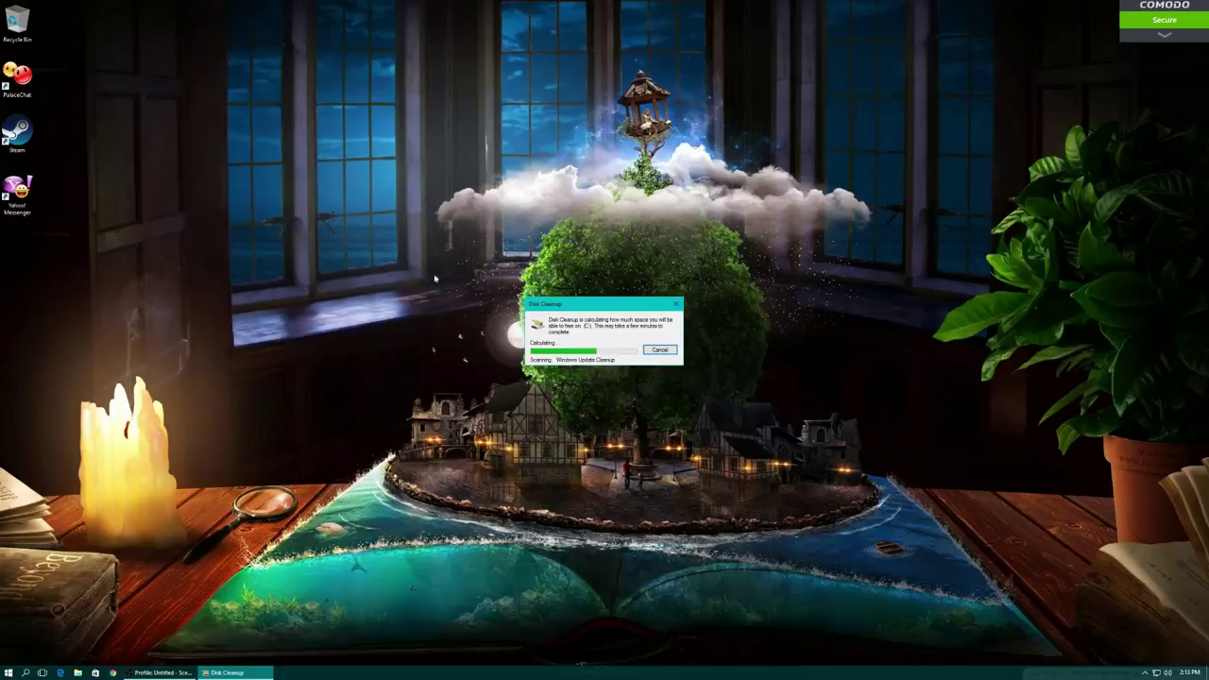
# Review the extended list of system file categories for C: and permanently delete the checked files.
pyautogui.scroll(-1, 227, 151)
pyautogui.scroll(1, 234, 160)
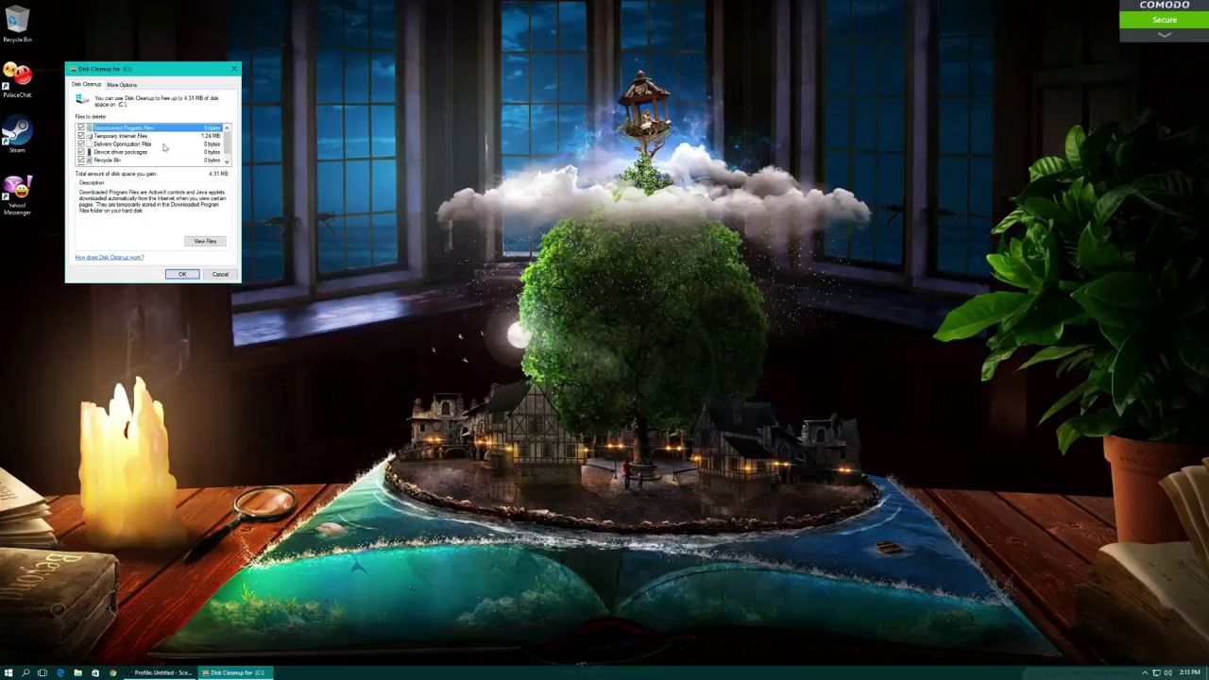
pyautogui.click(182, 274)
pyautogui.click(616, 343)
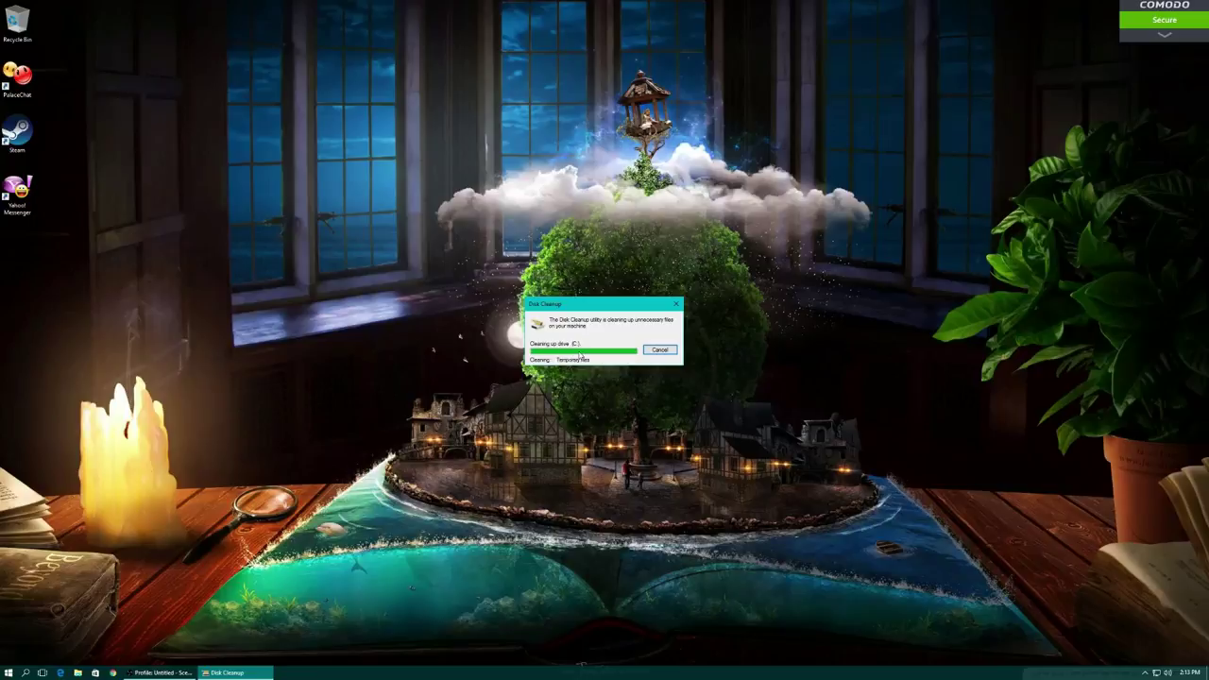
# Launch Disk Cleanup again and scan drive C: for removable files.
pyautogui.click(8, 672)
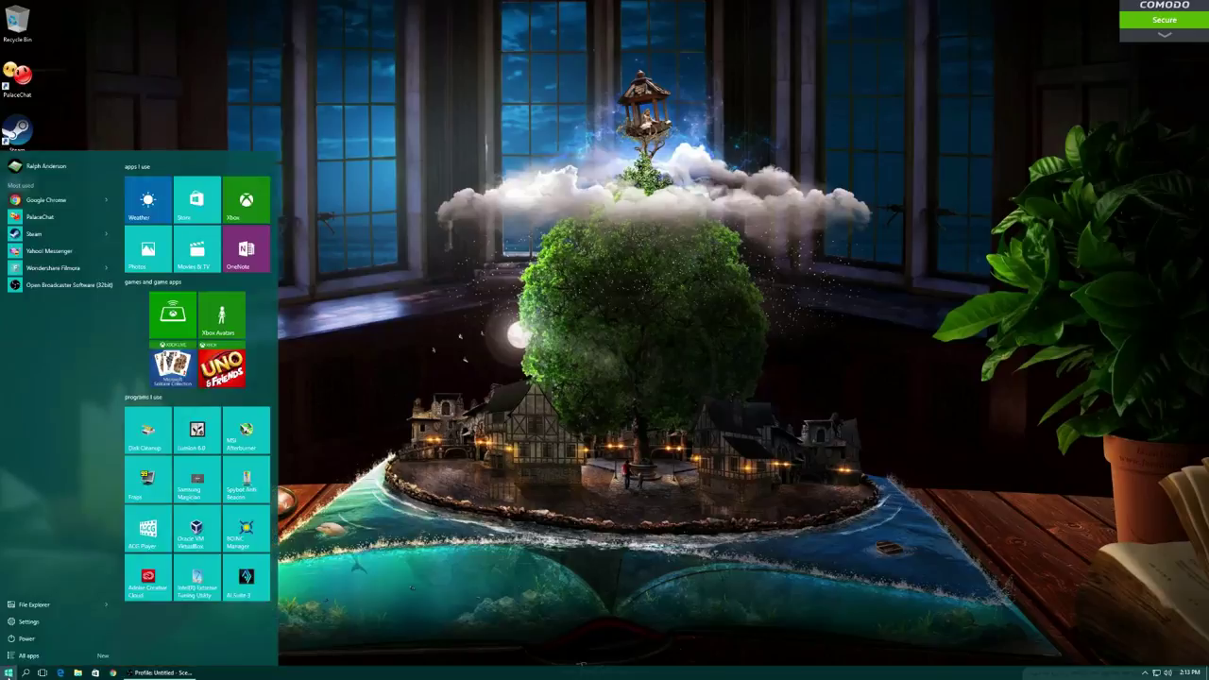
pyautogui.click(132, 474)
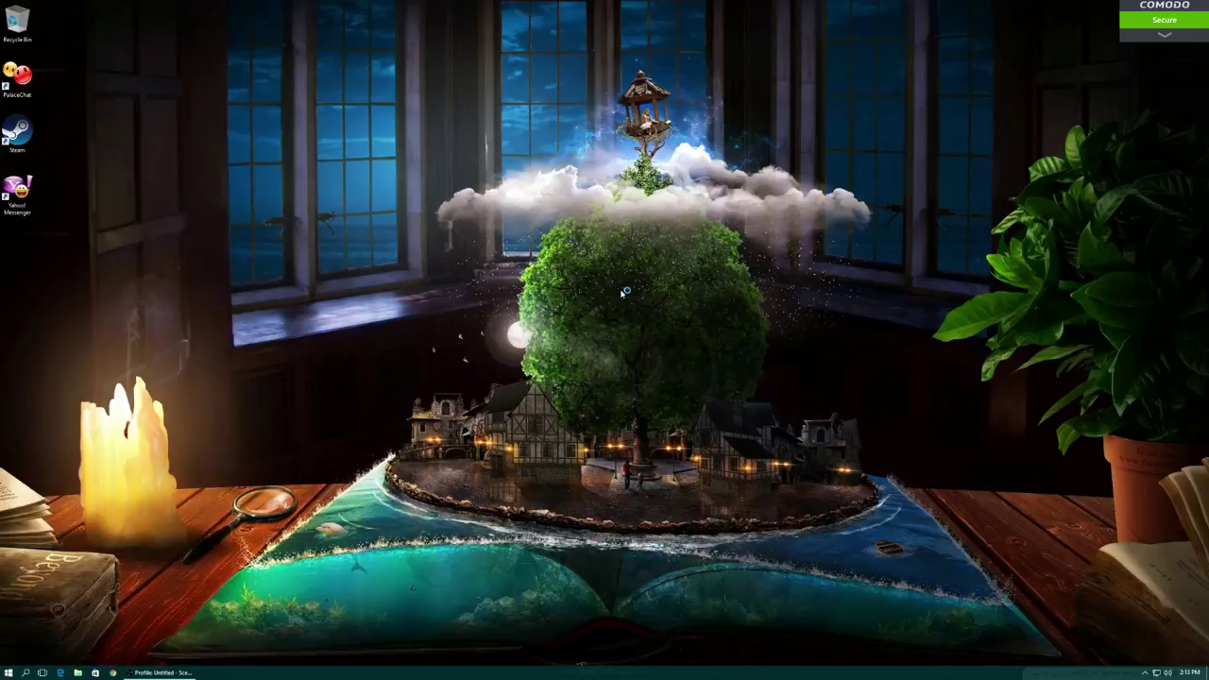
pyautogui.click(11, 671)
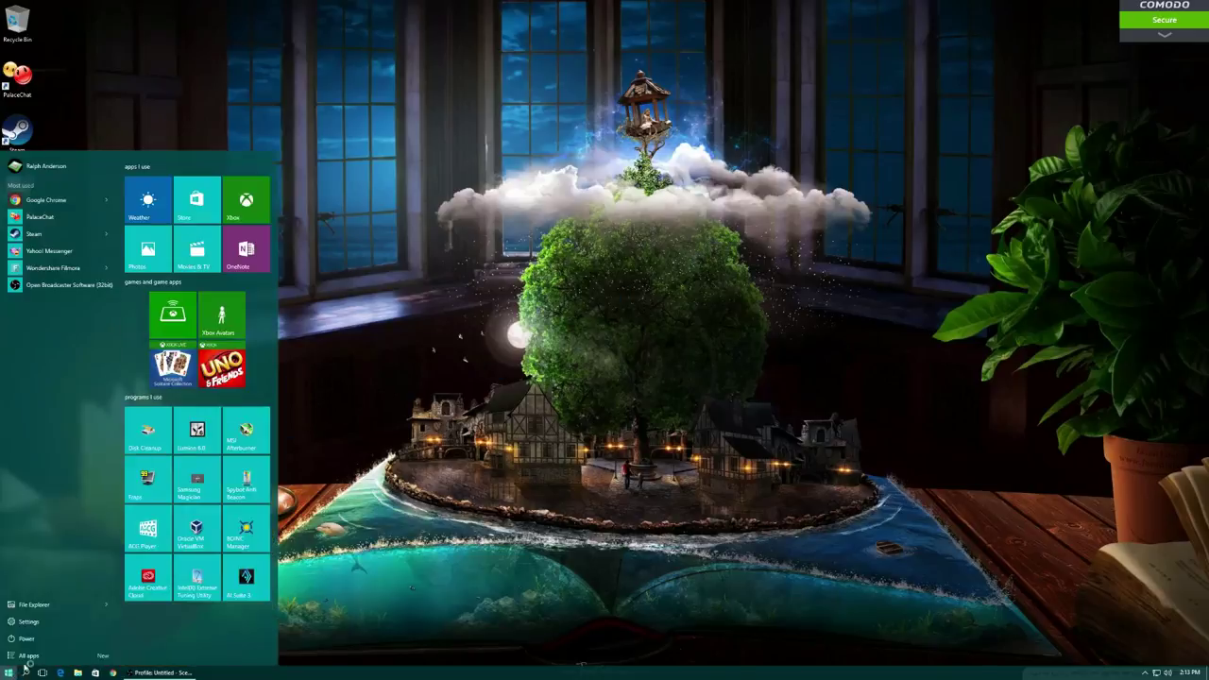
pyautogui.click(149, 433)
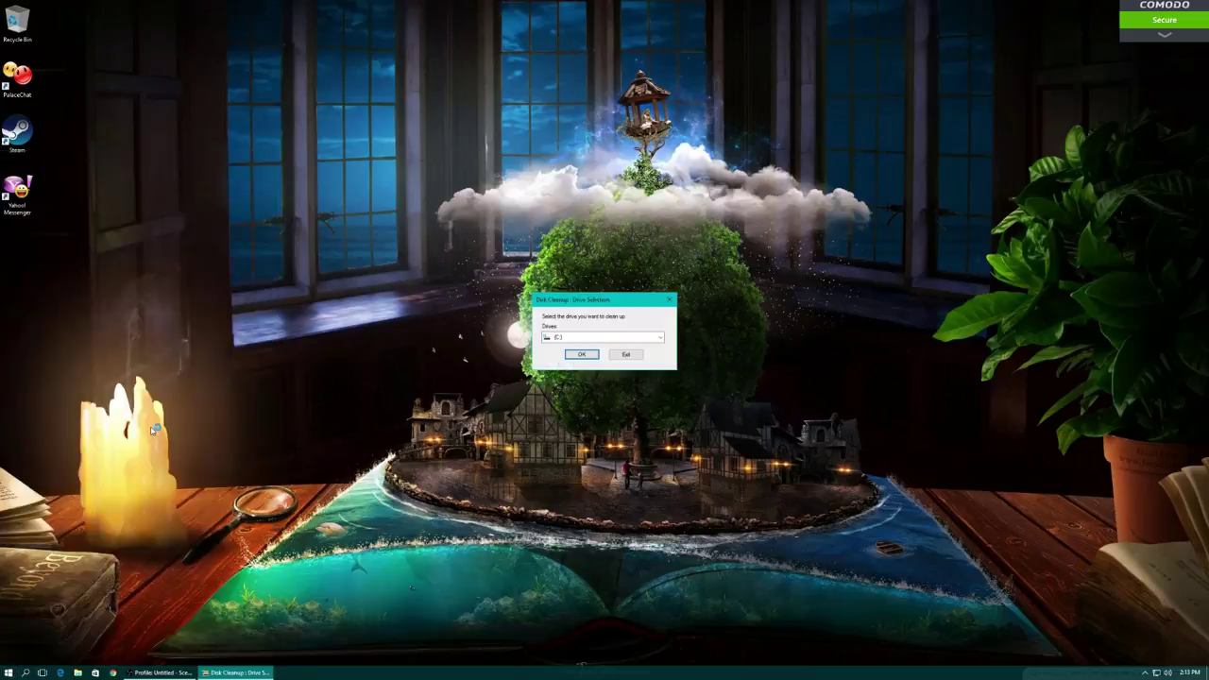
pyautogui.click(582, 355)
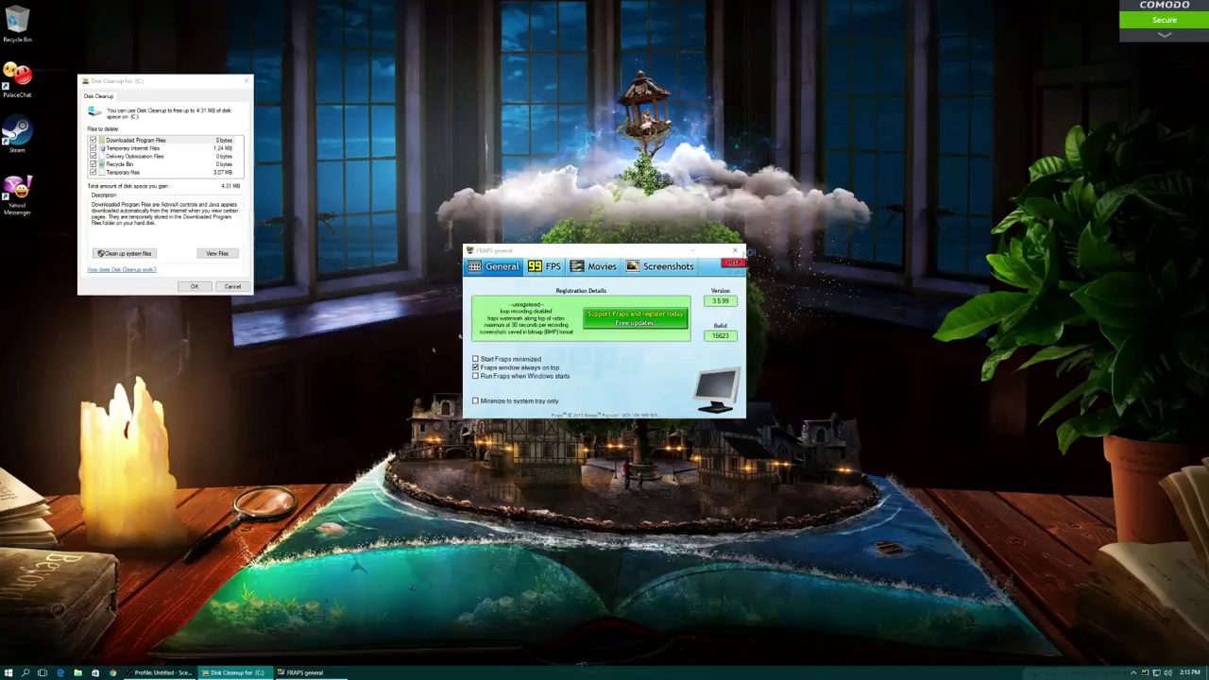
# Close the Fraps window and check the hidden notification area icons.
pyautogui.click(735, 262)
pyautogui.click(649, 374)
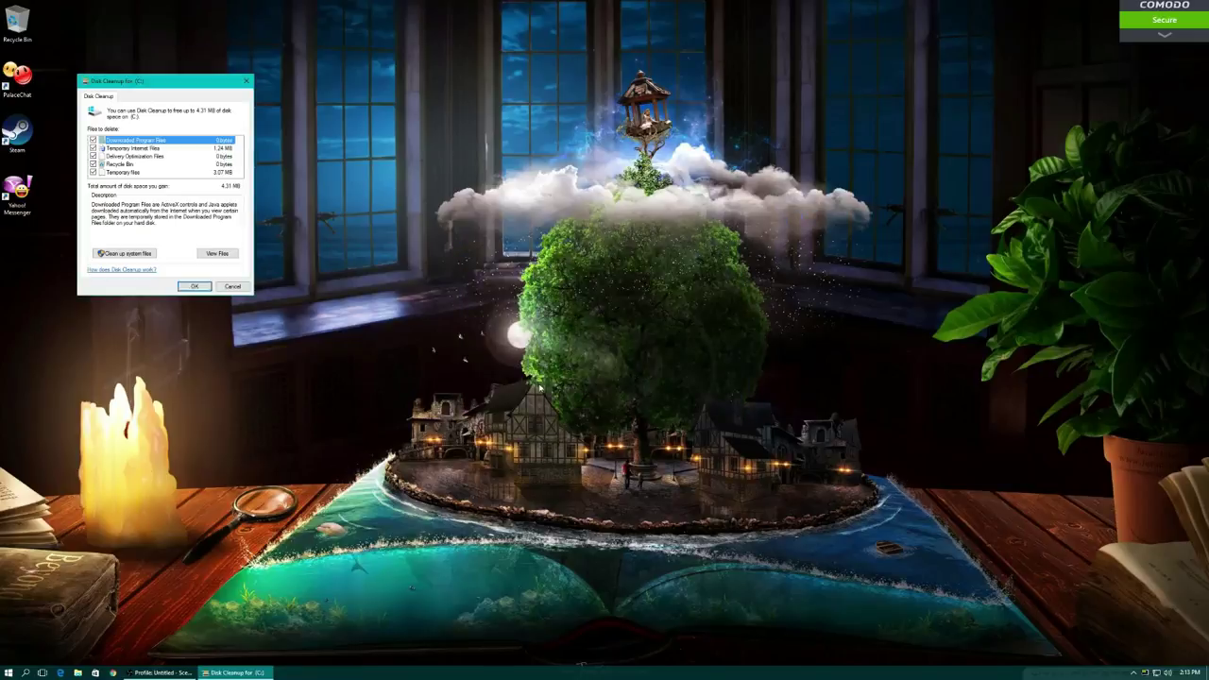
pyautogui.click(1144, 673)
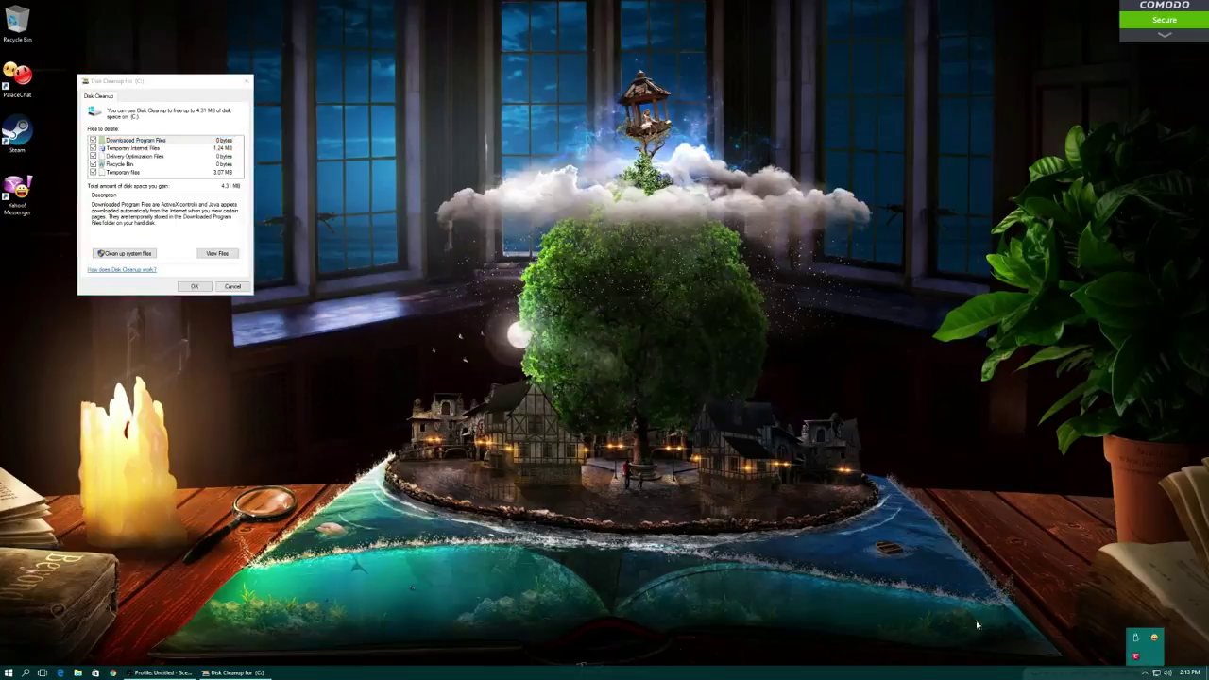
# Reposition the Disk Cleanup window for C: and permanently delete the checked files.
pyautogui.moveTo(192, 82); pyautogui.dragTo(423, 105)
pyautogui.click(425, 309)
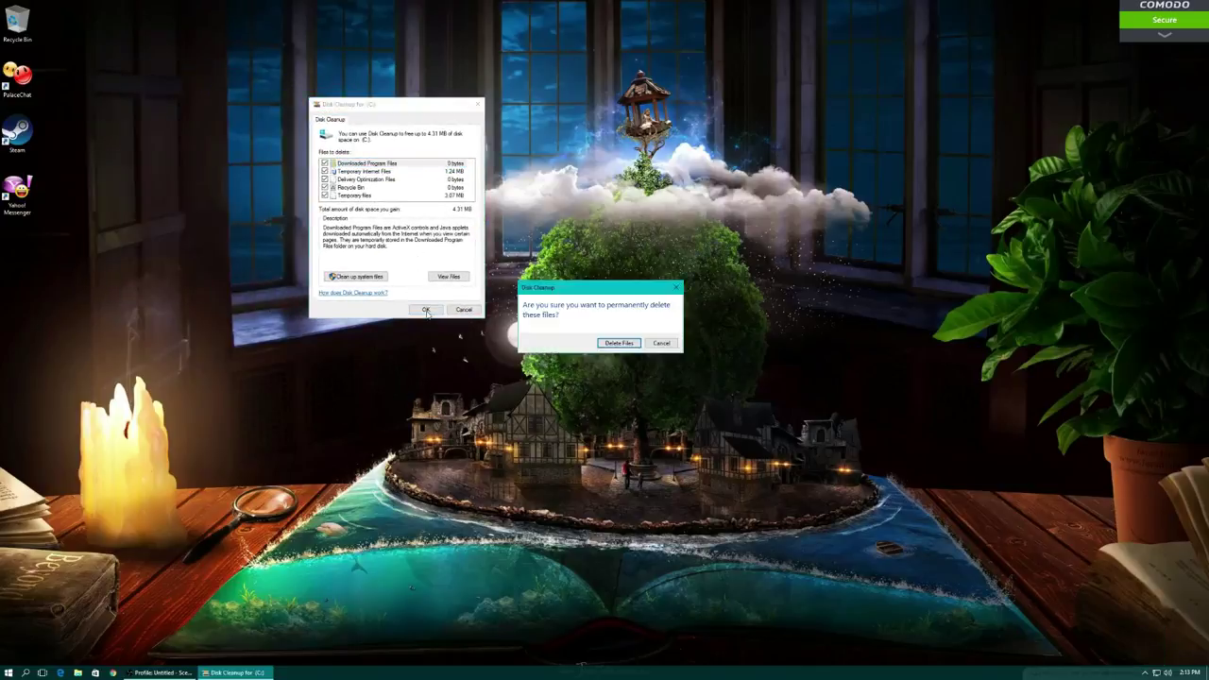
pyautogui.click(620, 342)
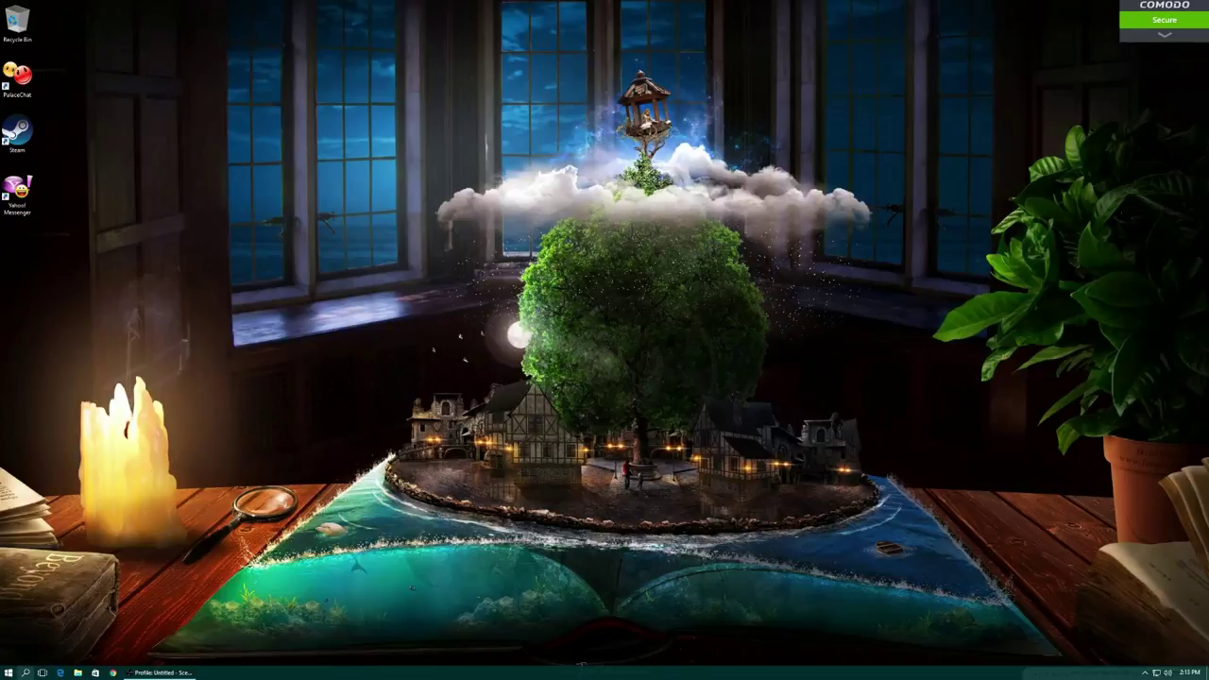
# Rescan drive C: with Disk Cleanup and view the files behind the Temporary Internet Files category.
pyautogui.click(8, 673)
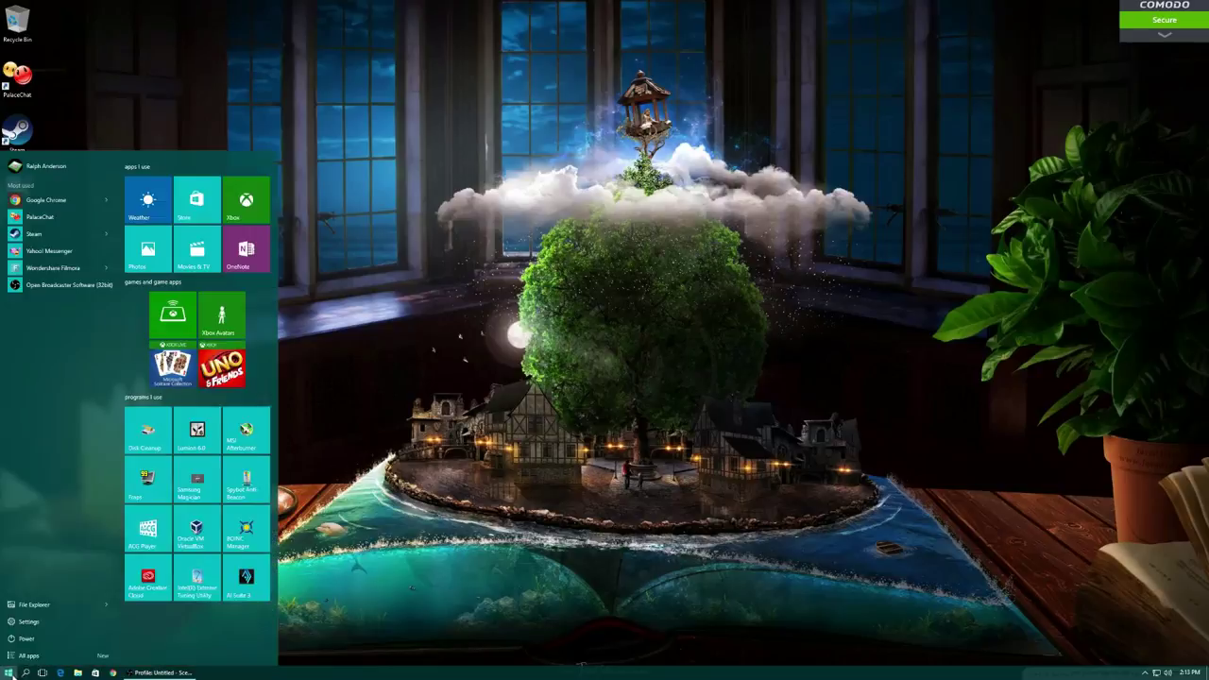
pyautogui.click(151, 432)
pyautogui.click(582, 354)
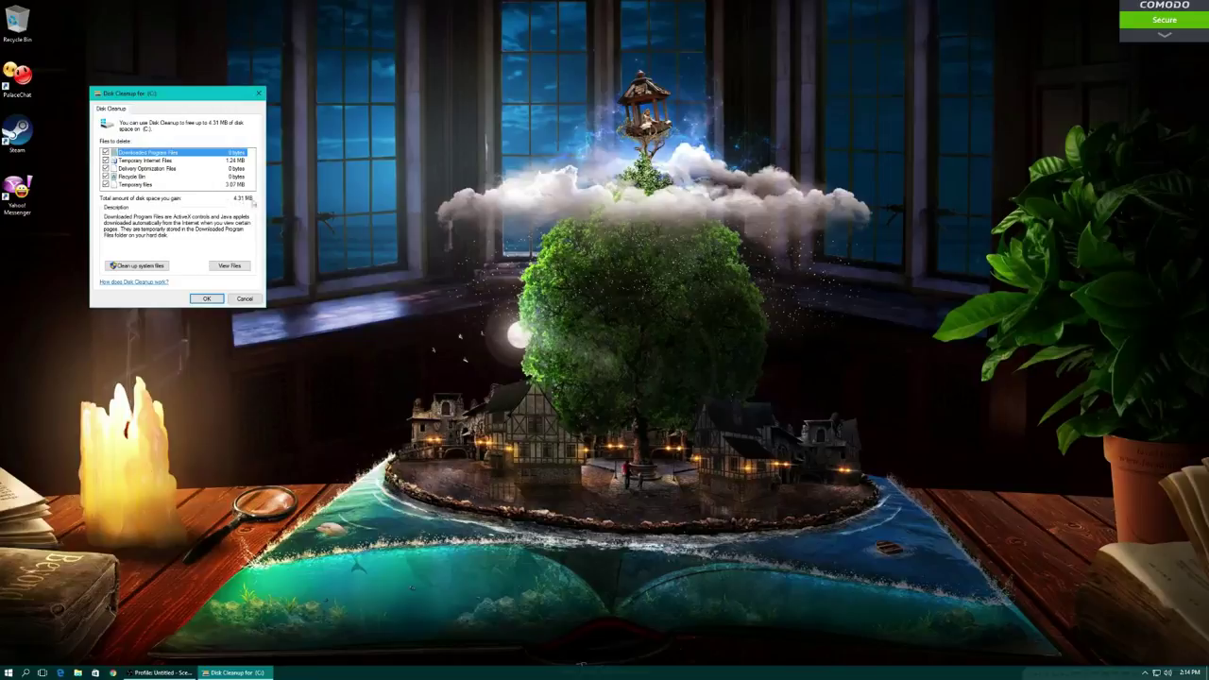
pyautogui.click(156, 162)
pyautogui.click(148, 170)
pyautogui.click(152, 162)
pyautogui.click(230, 266)
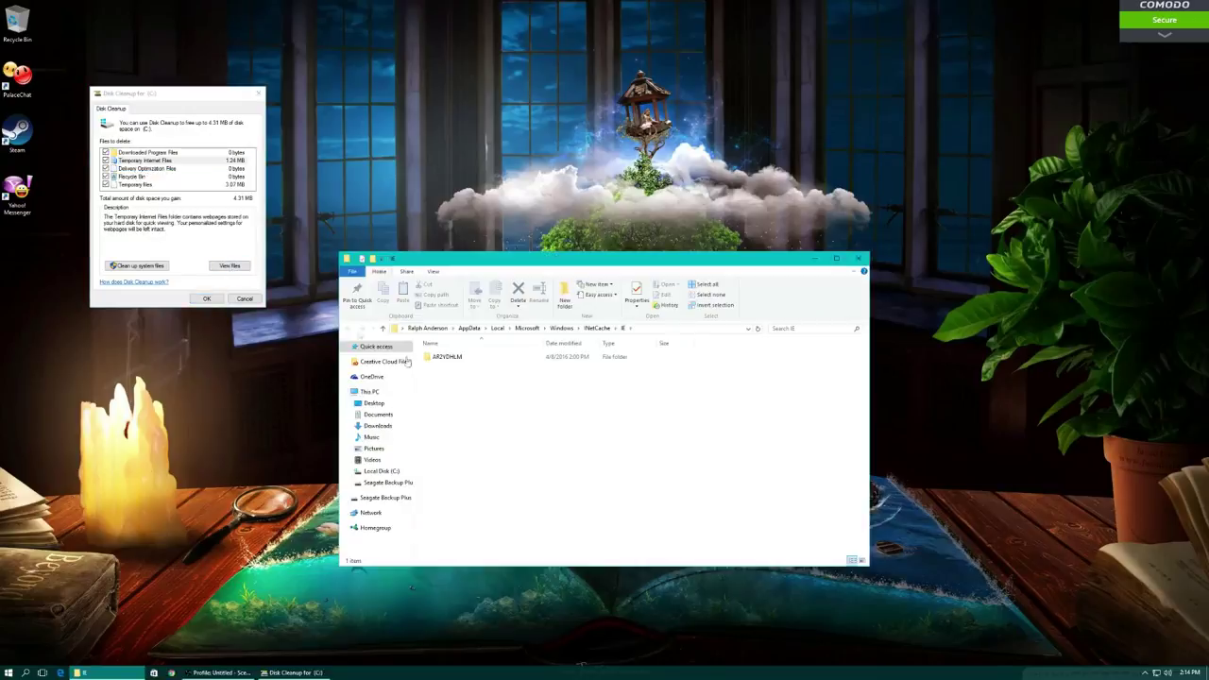
# Try to delete the AR2VDHLM folder from the IE cache, retry once, and close the folder window.
pyautogui.click(461, 359)
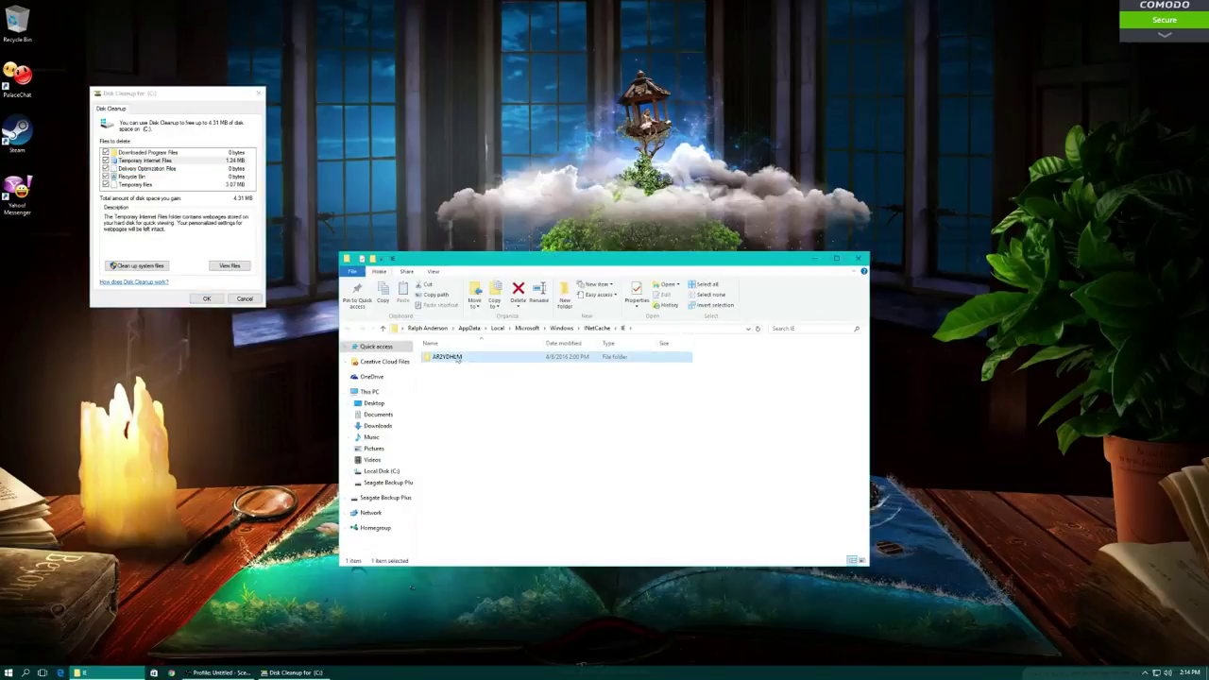
pyautogui.press('Delete')
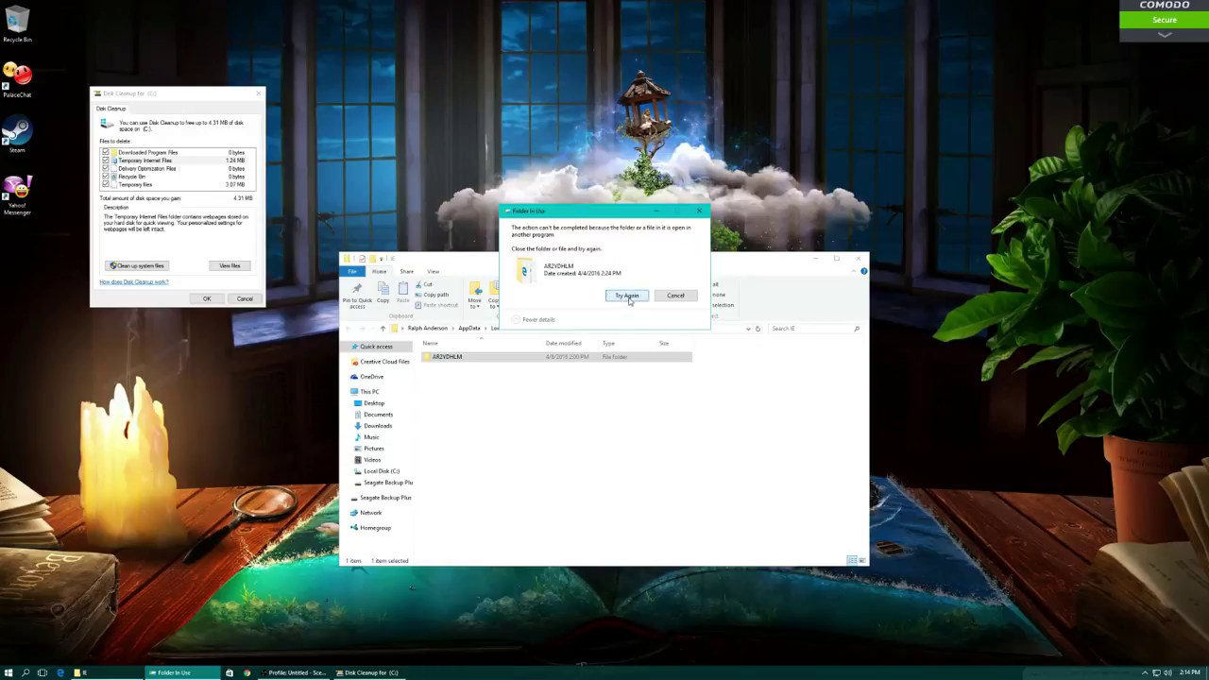
pyautogui.click(628, 296)
pyautogui.click(858, 258)
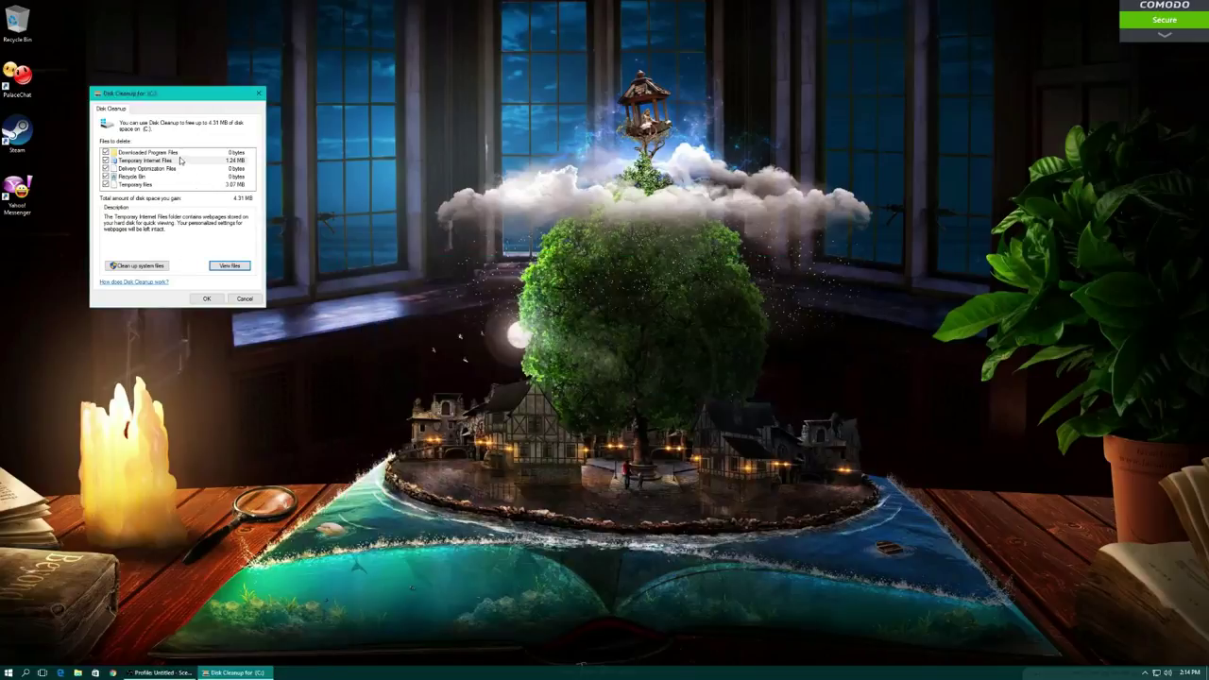
# Read the description of the Temporary files category and cancel Disk Cleanup.
pyautogui.click(140, 185)
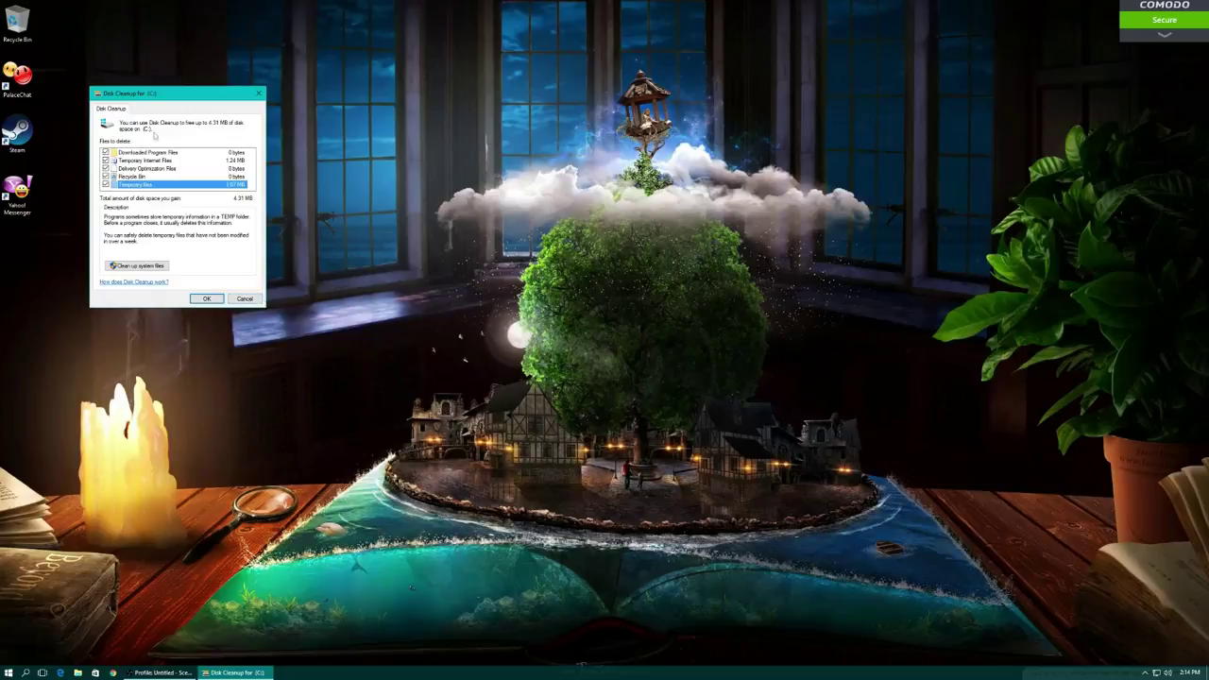
pyautogui.moveTo(177, 94); pyautogui.dragTo(272, 115)
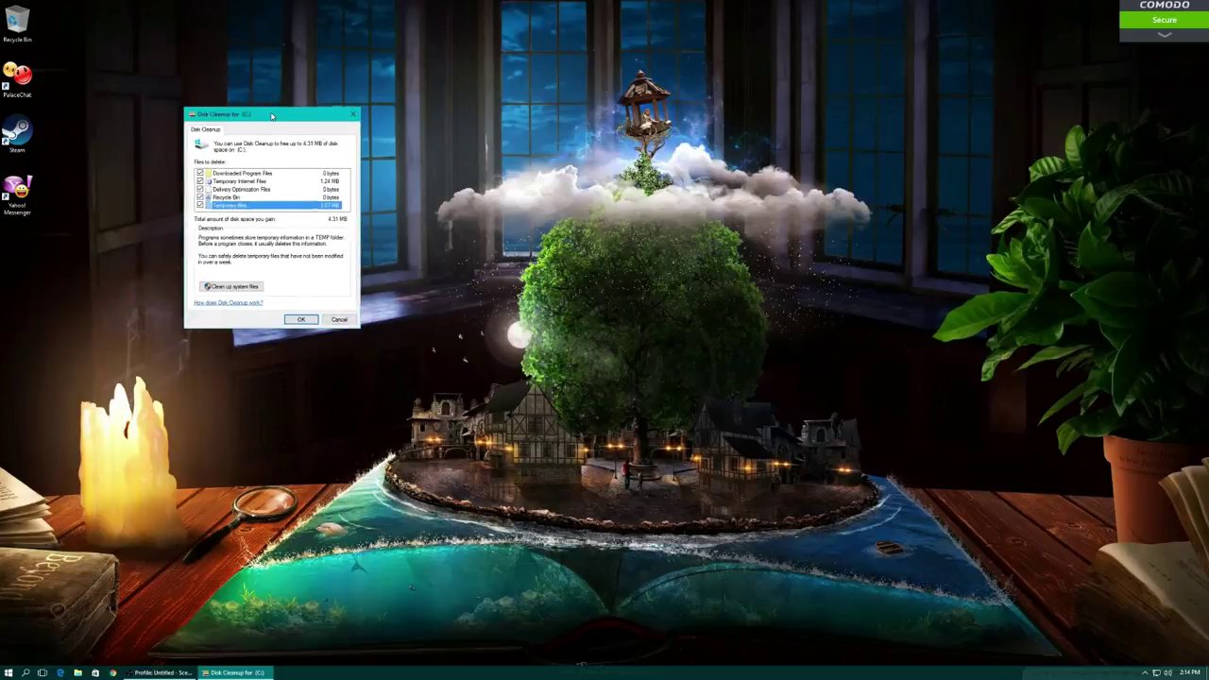
pyautogui.click(340, 320)
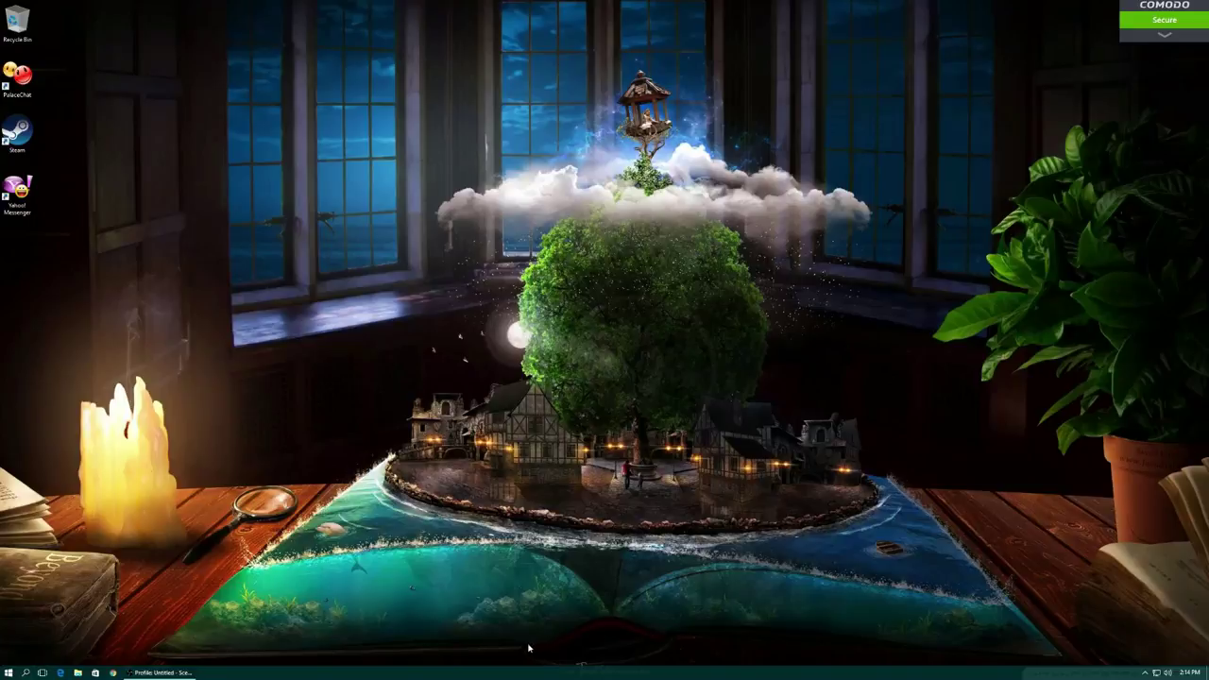
# Search Windows for defrag, open Defragment and Optimize Drives, and optimize drive C:.
pyautogui.click(25, 673)
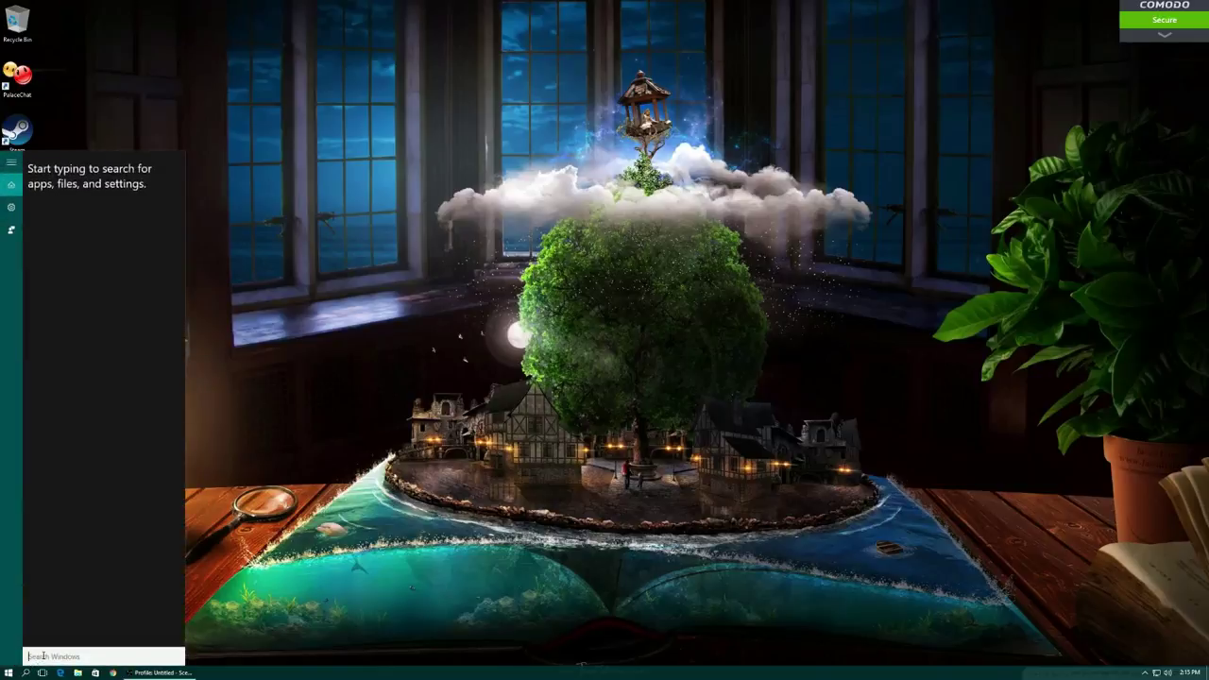
pyautogui.write('d')
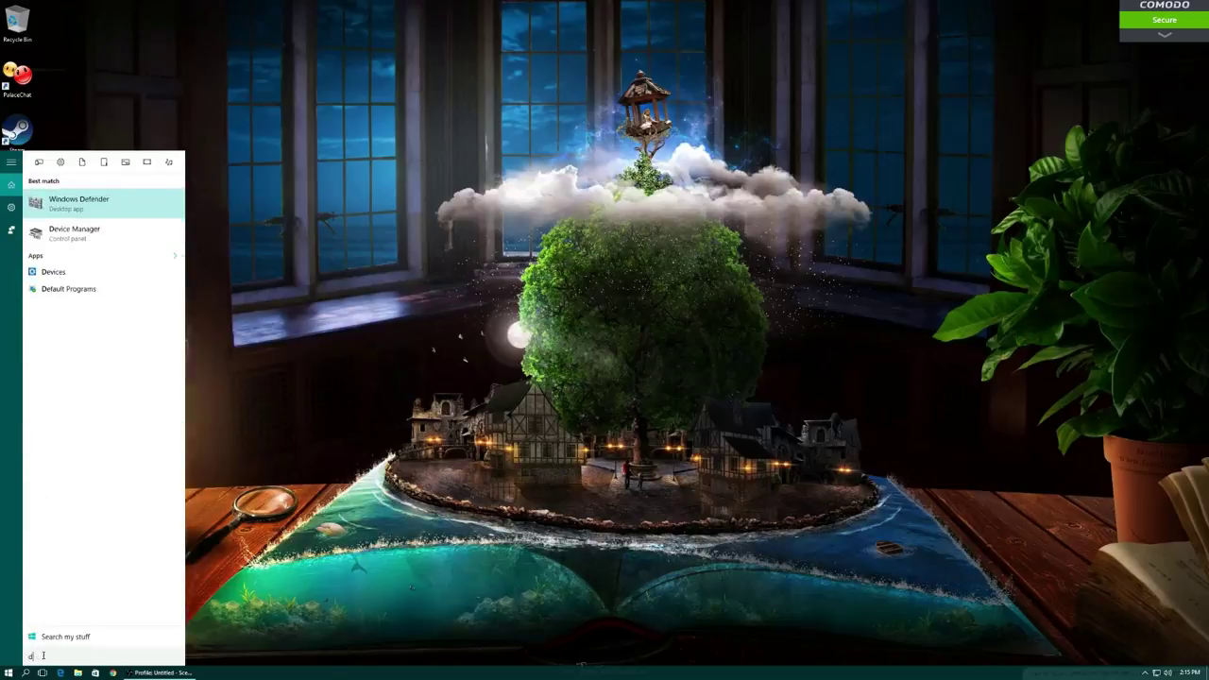
pyautogui.write('efrag')
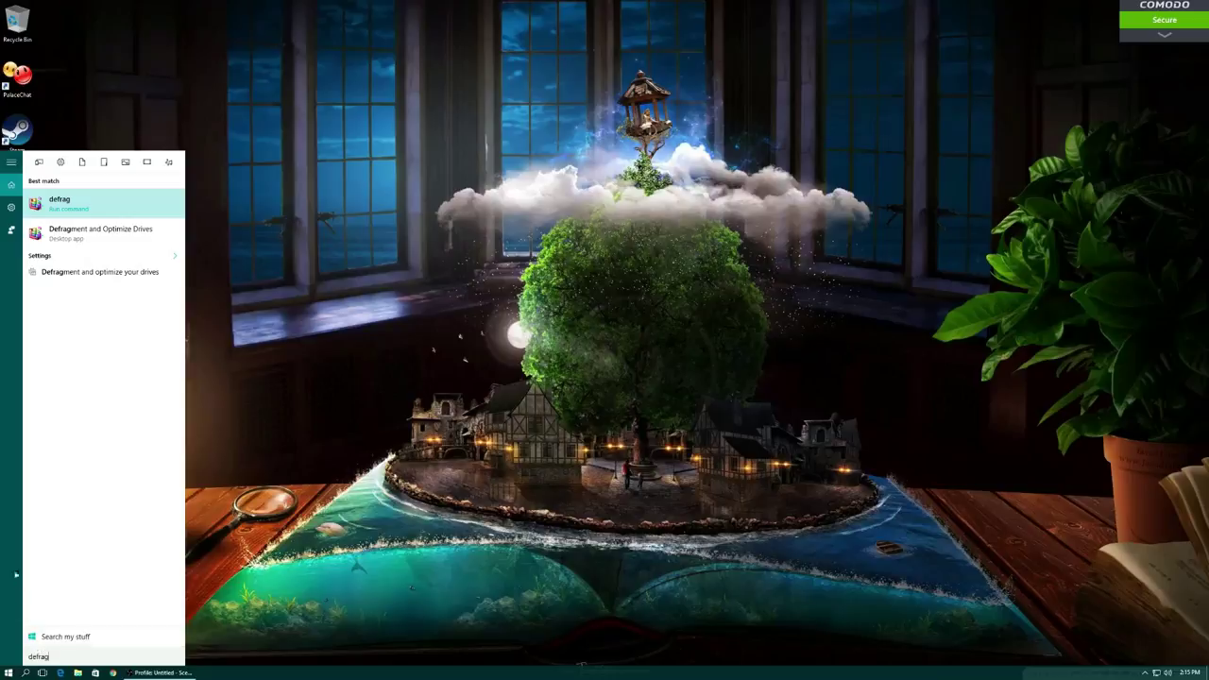
pyautogui.click(69, 242)
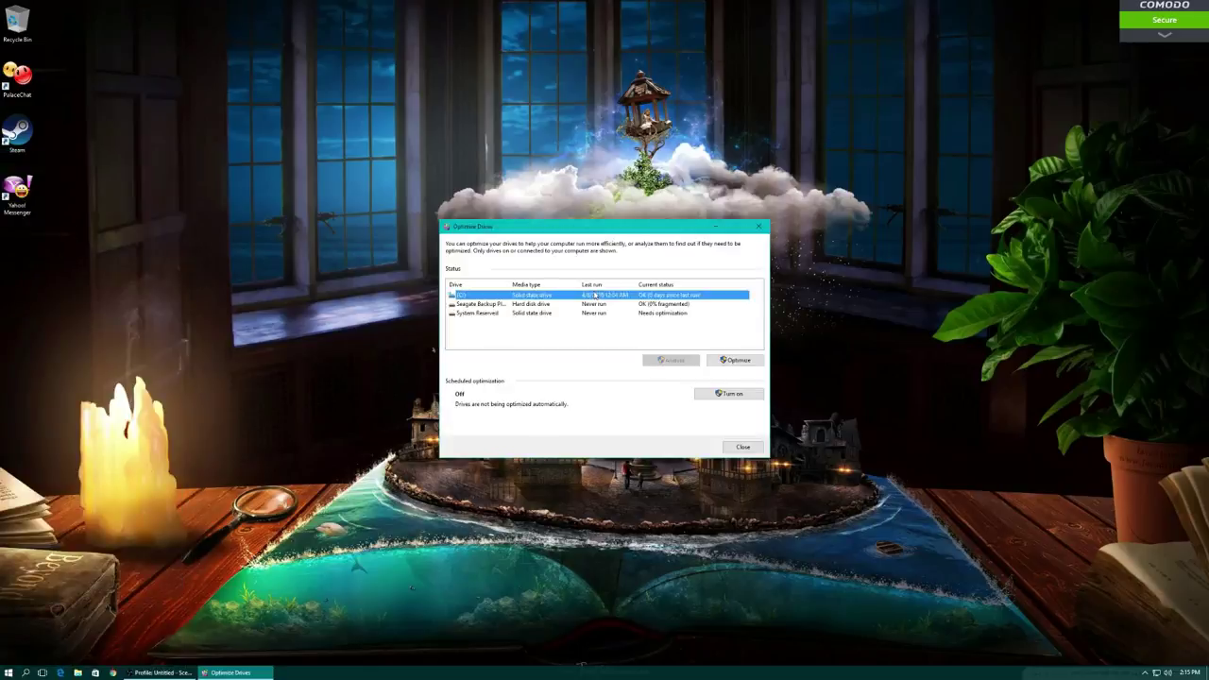
pyautogui.click(738, 363)
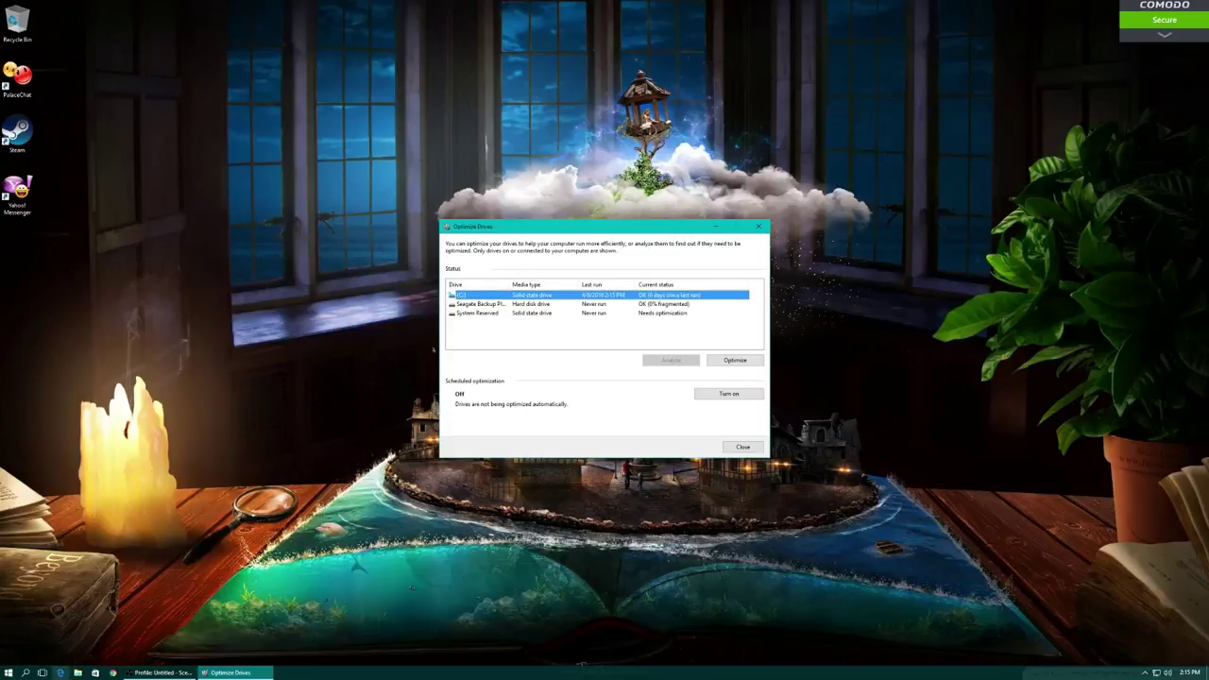
# Switch to Chrome, view its browsing history and open the Clear browsing data dialog.
pyautogui.click(112, 673)
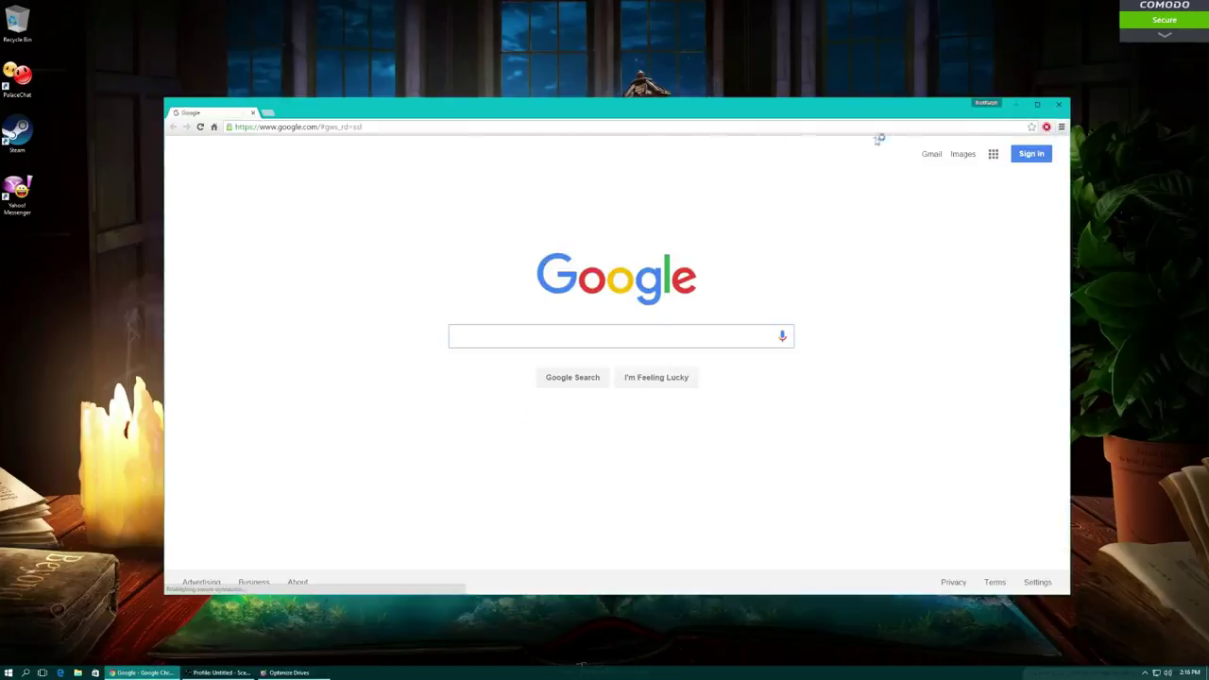
pyautogui.click(1062, 128)
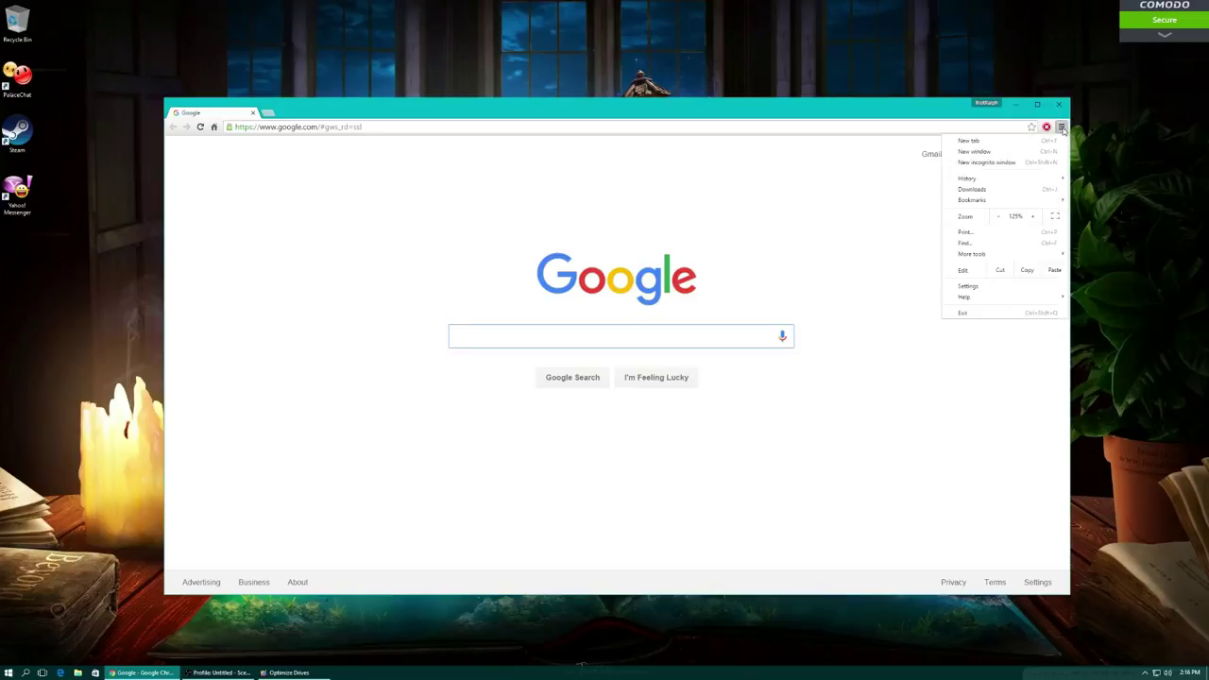
pyautogui.moveTo(1001, 179)
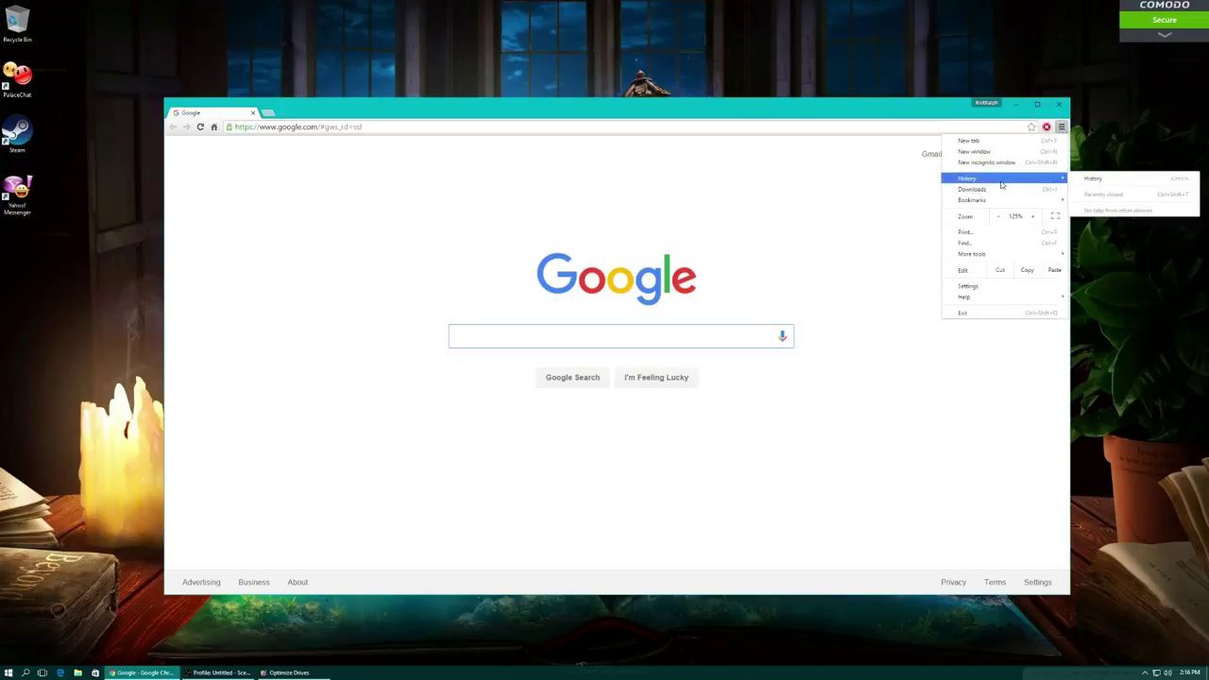
pyautogui.click(1081, 180)
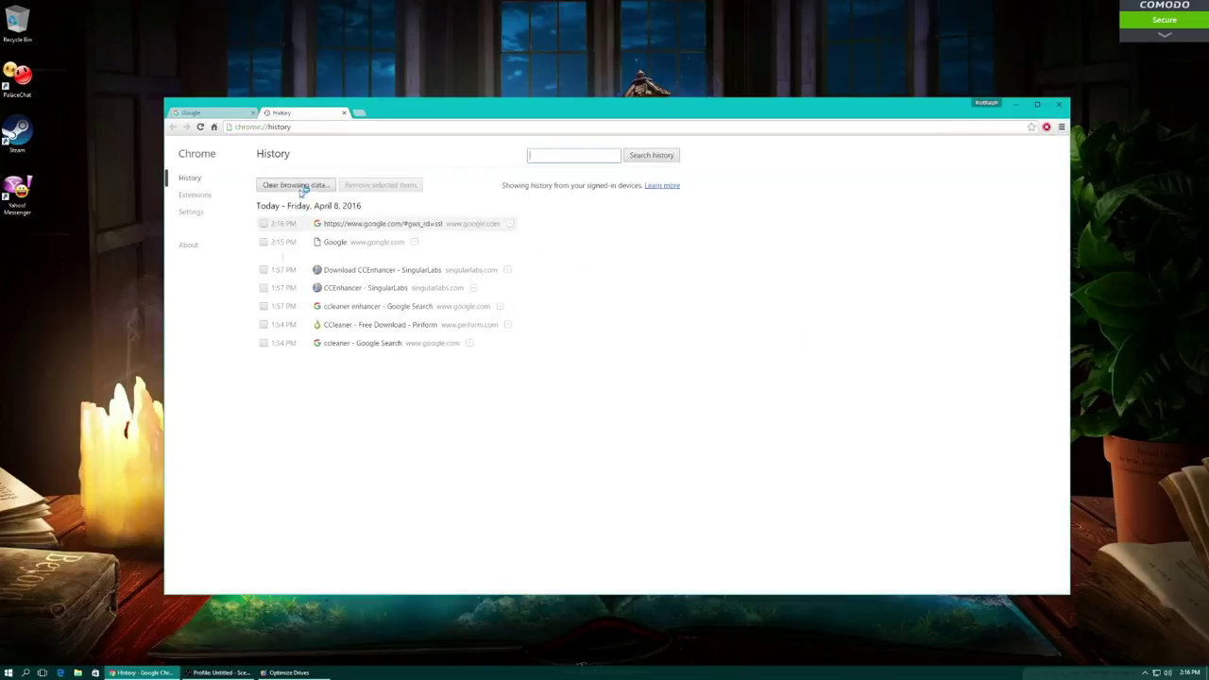
pyautogui.click(299, 188)
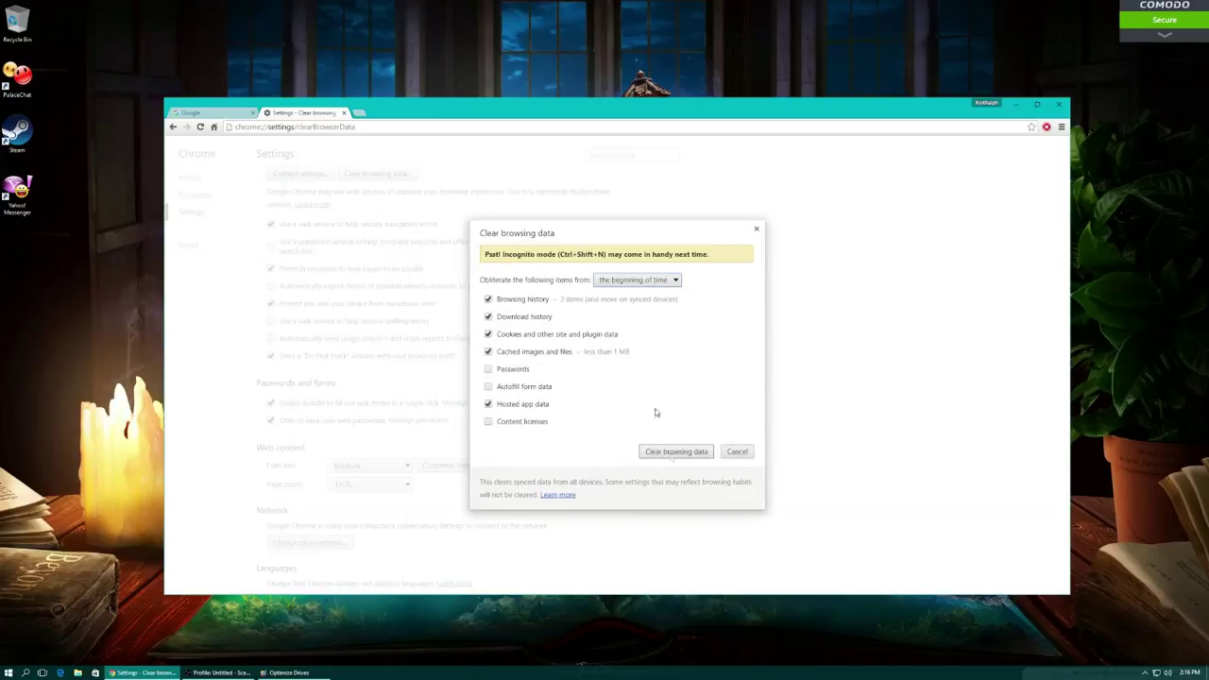
# Clear the checked browsing data from the beginning of time, then close the Settings and Google pages.
pyautogui.click(669, 281)
pyautogui.click(675, 328)
pyautogui.click(669, 281)
pyautogui.click(638, 335)
pyautogui.click(677, 453)
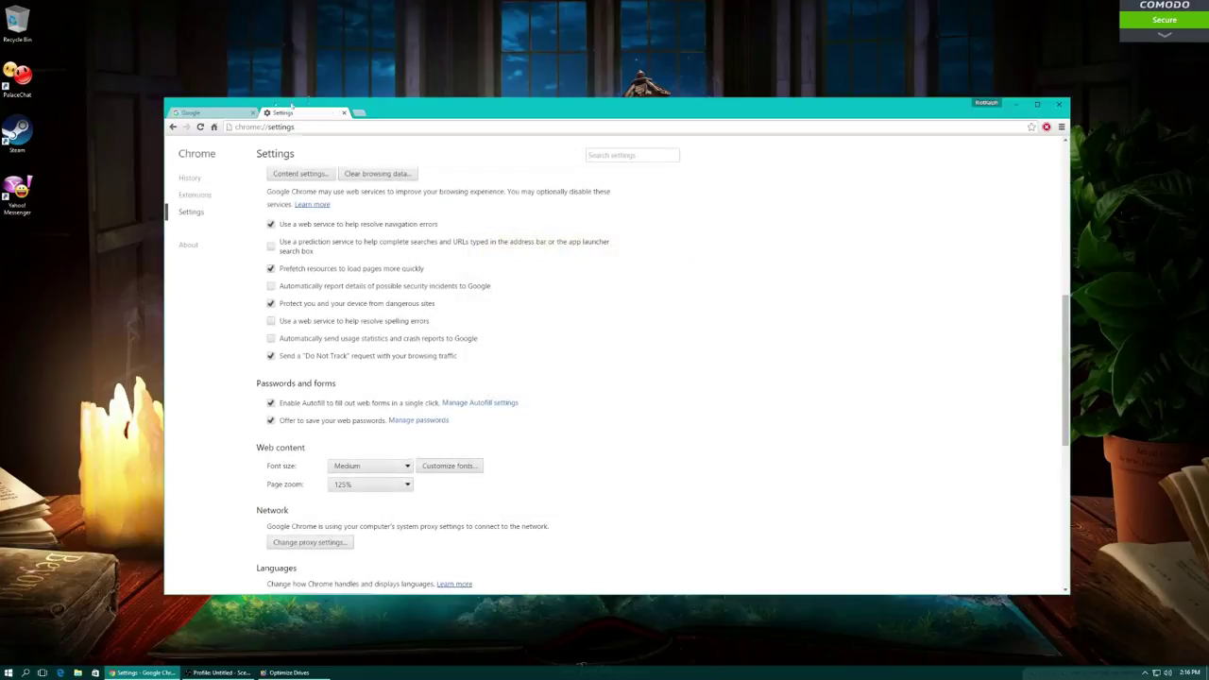
pyautogui.click(343, 113)
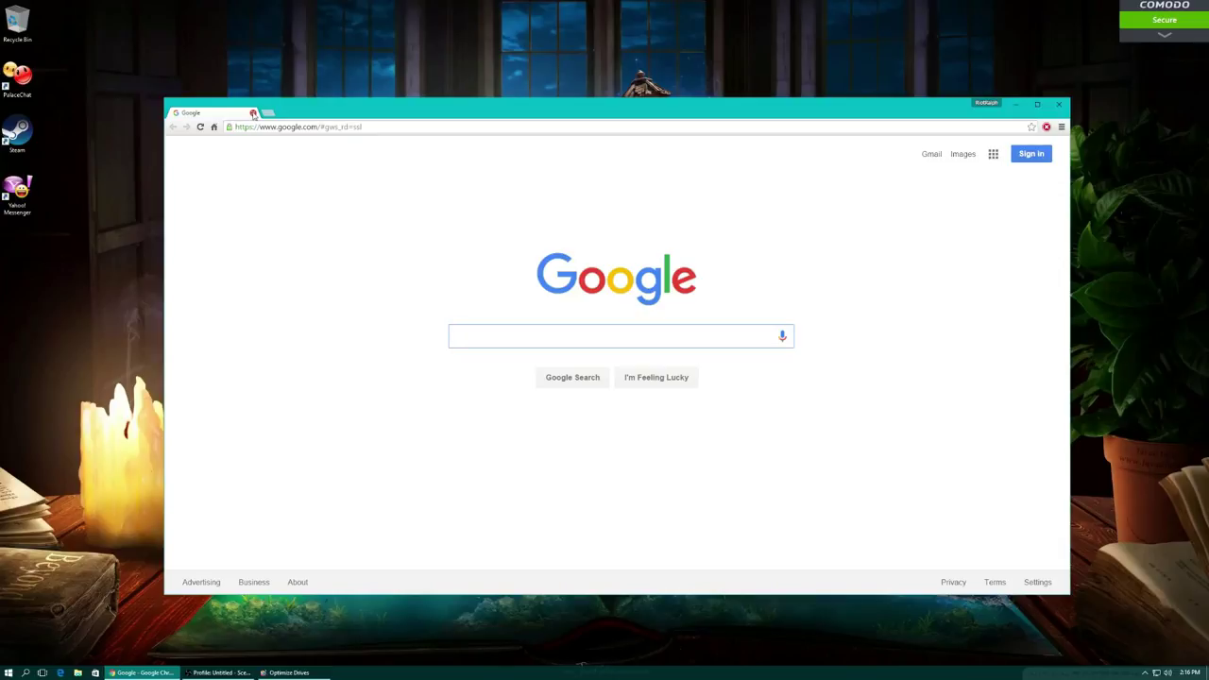
pyautogui.click(253, 113)
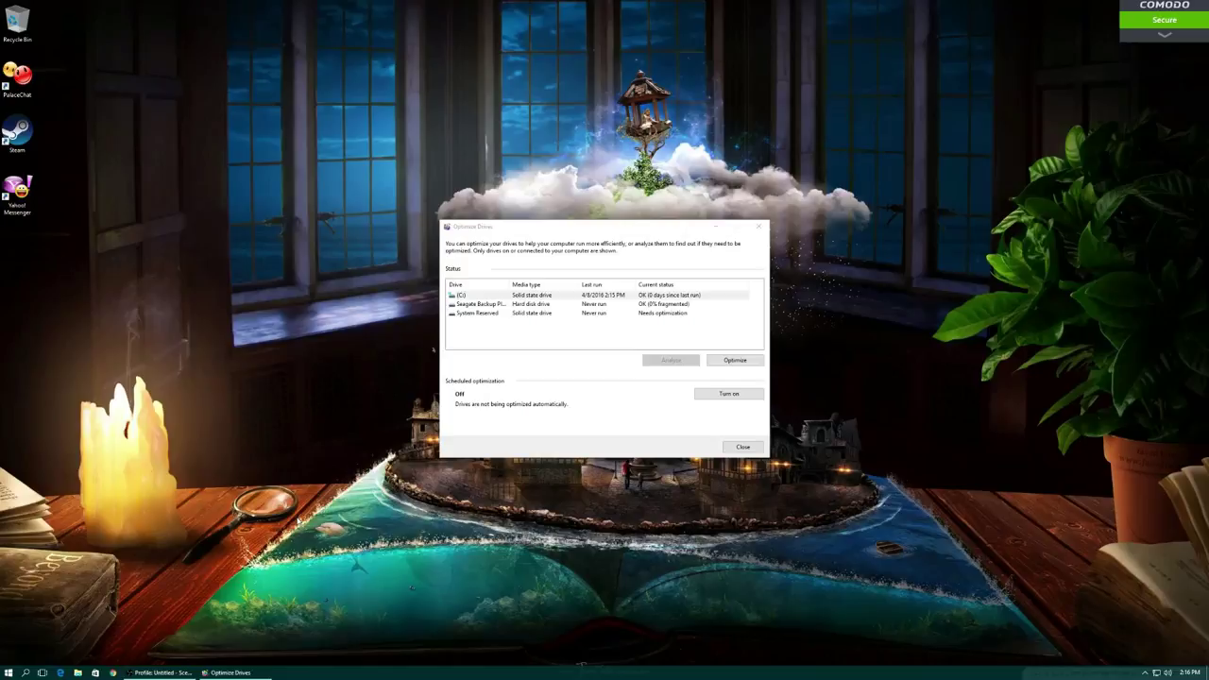
pyautogui.moveTo(540, 232); pyautogui.dragTo(499, 233)
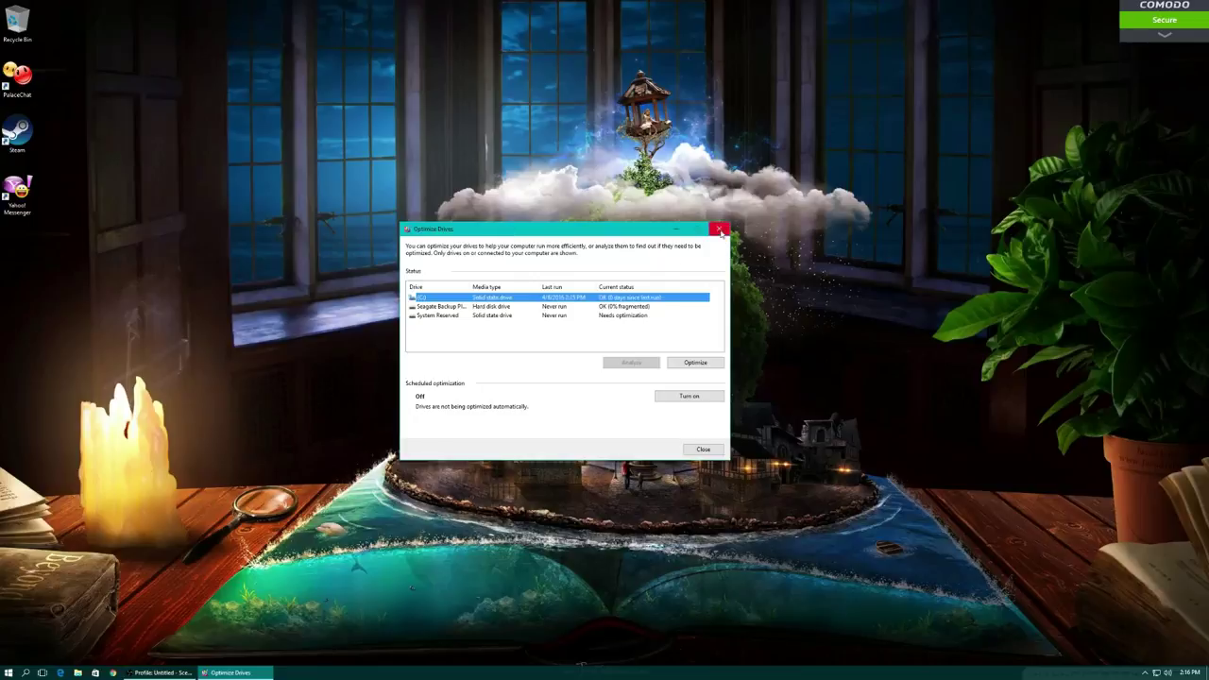
pyautogui.moveTo(606, 231); pyautogui.dragTo(663, 229)
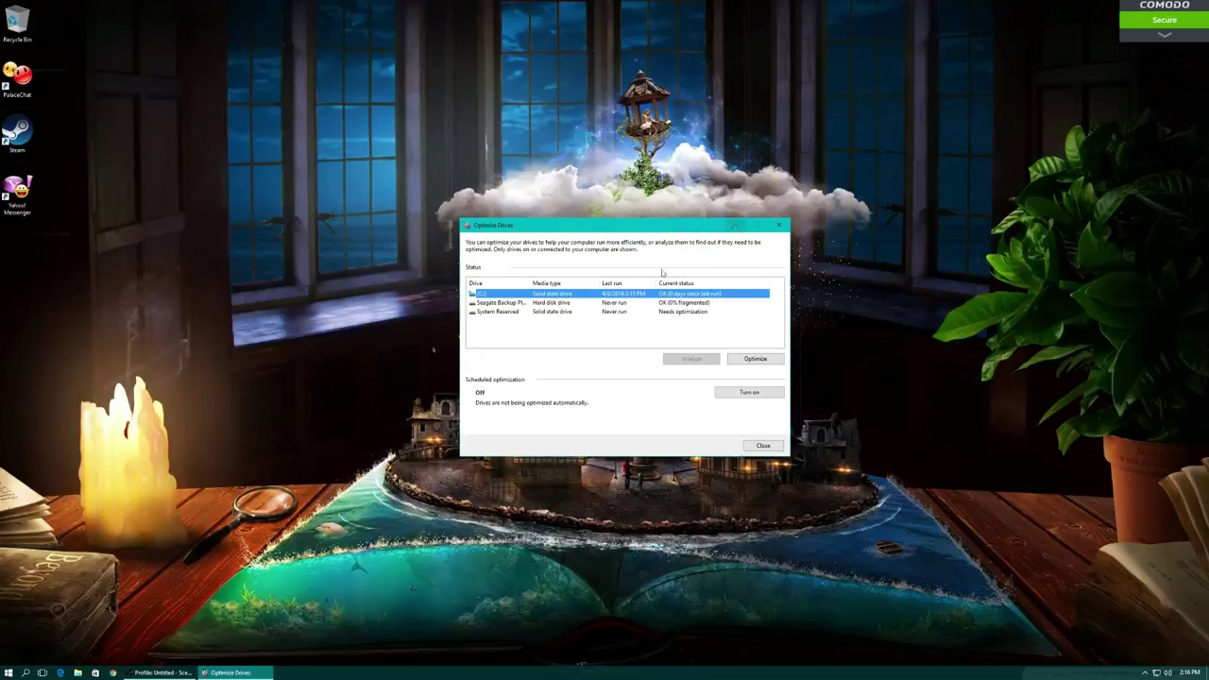
pyautogui.moveTo(655, 228); pyautogui.dragTo(679, 207)
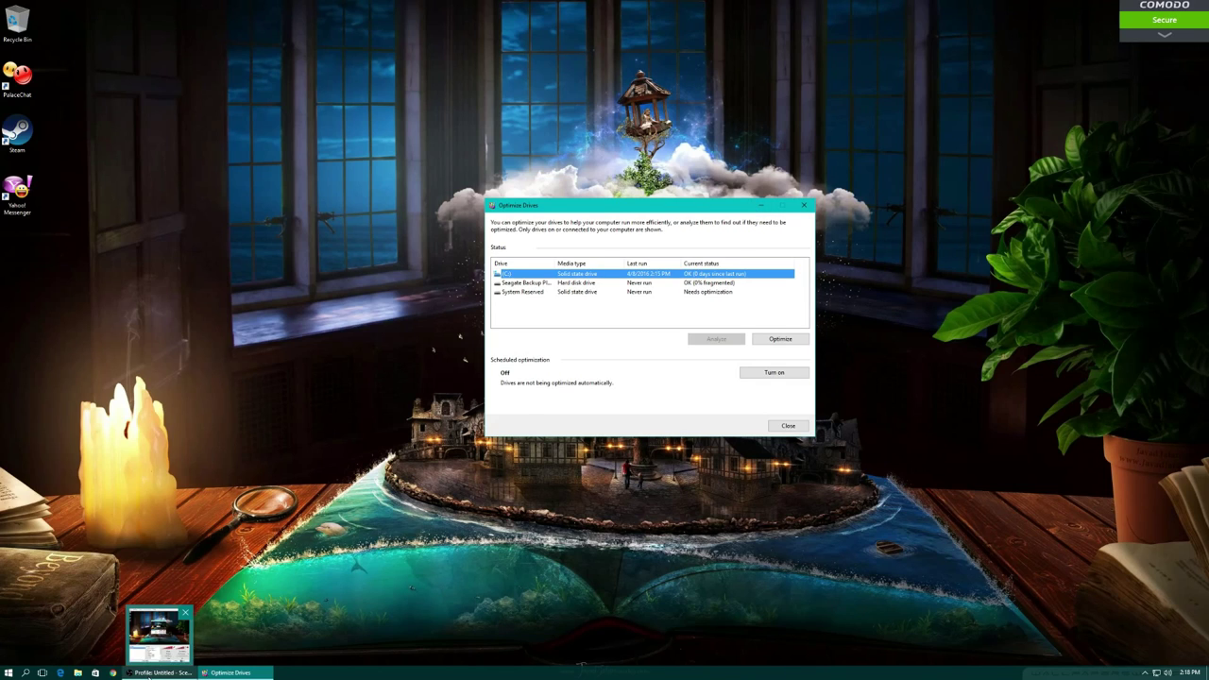
pyautogui.click(160, 673)
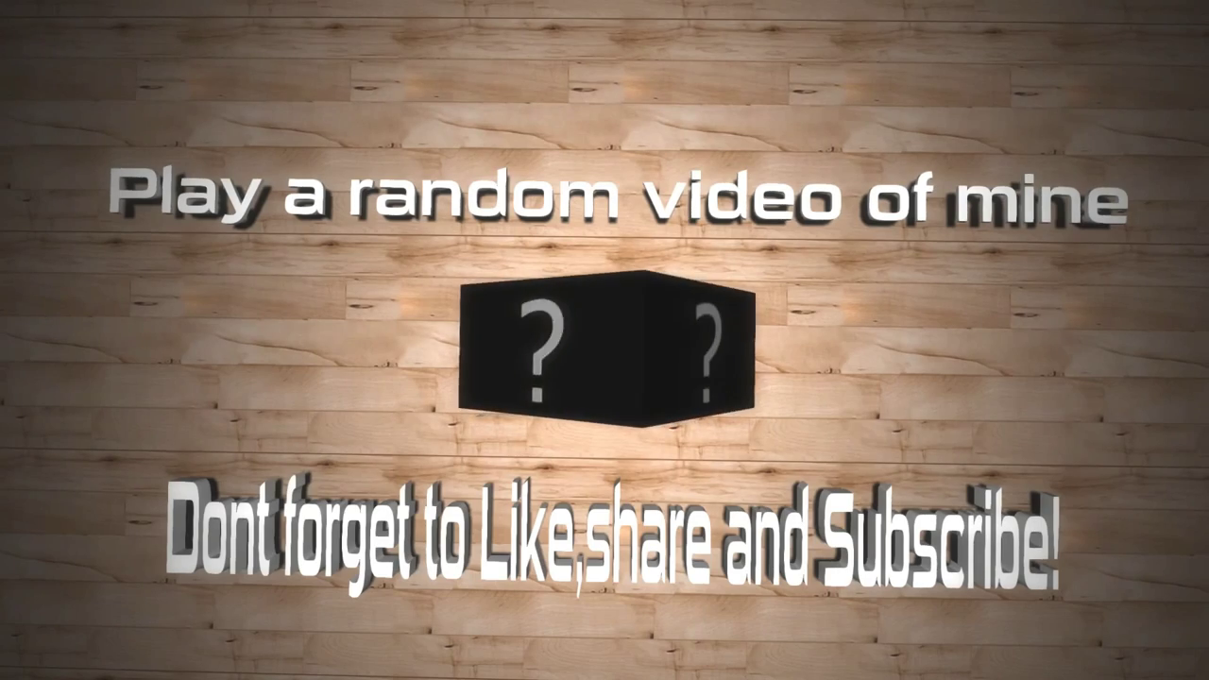